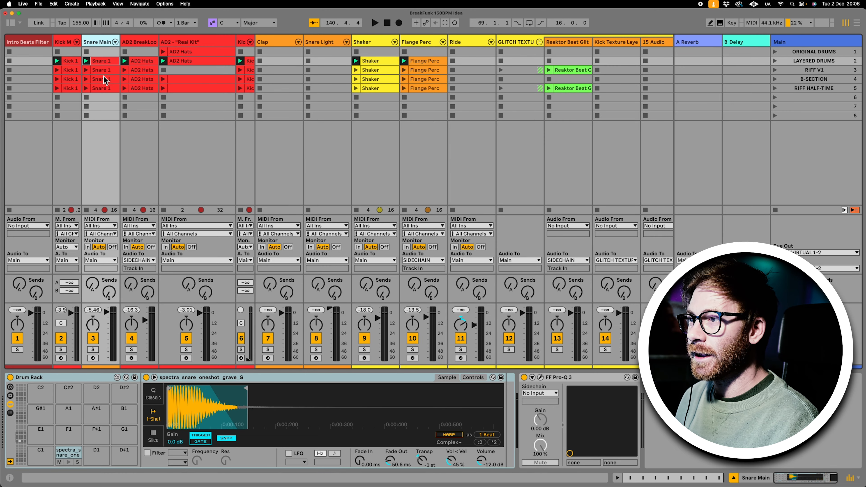
- Open the AD2 - "Real Kit" track's AD2 Hats clip in the ORIGINAL DRUMS scene and examine its notes
{"action": "left_click", "coordinate": [76, 63]}
{"action": "left_click", "coordinate": [200, 62]}
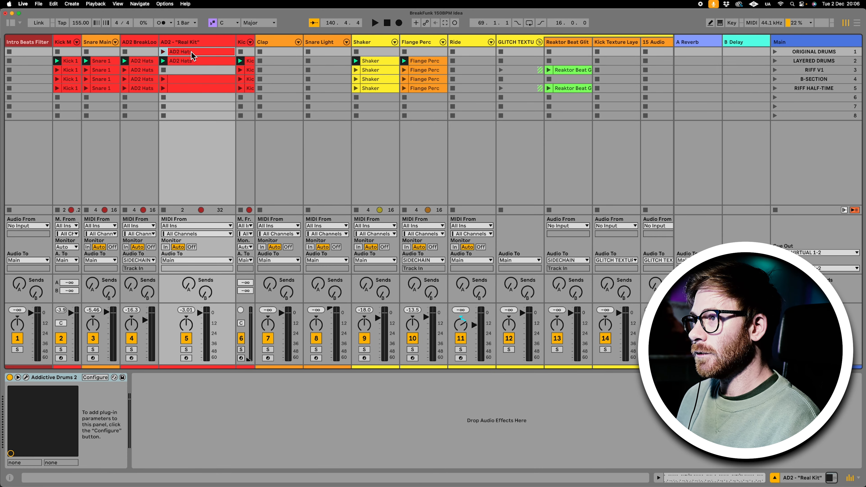
{"action": "double_click", "coordinate": [192, 52]}
{"action": "scroll", "coordinate": [304, 351], "scroll_direction": "down", "scroll_amount": 3}
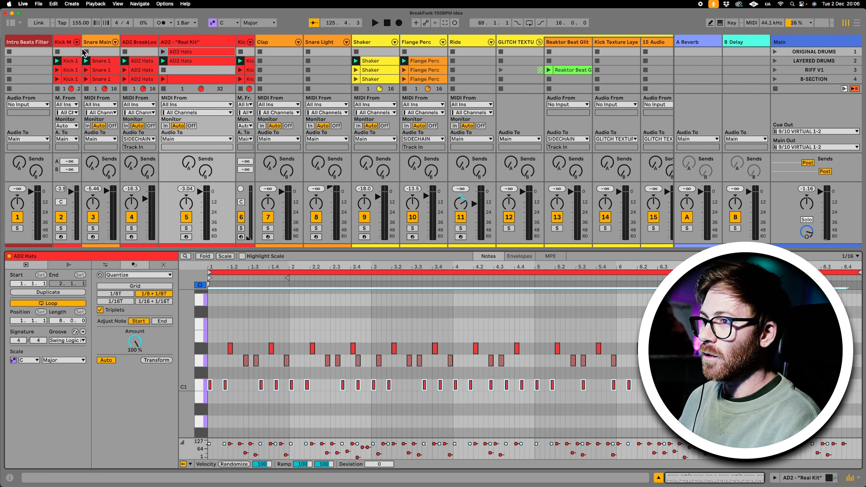
- Compare the one-shot kick in Kick Main's Drum Rack with the acoustic kick in Addictive Drums 2 on the AD2 - "Real Kit" track
{"action": "double_click", "coordinate": [65, 43]}
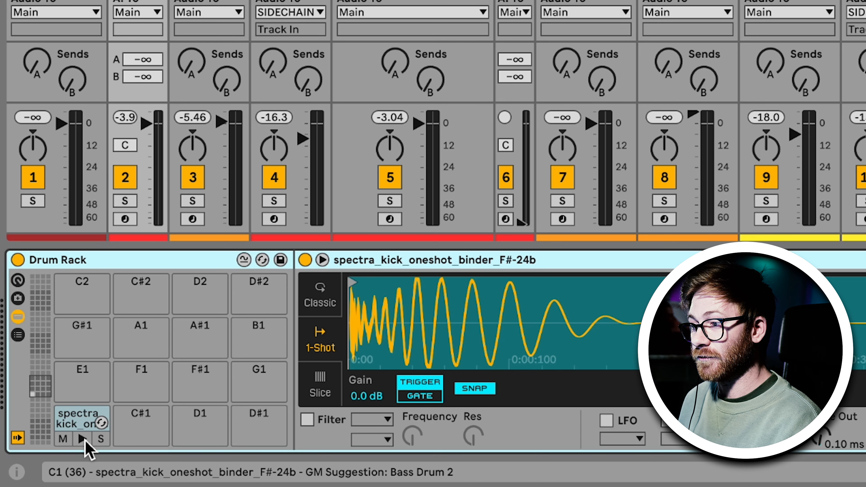
{"action": "left_click", "coordinate": [84, 440]}
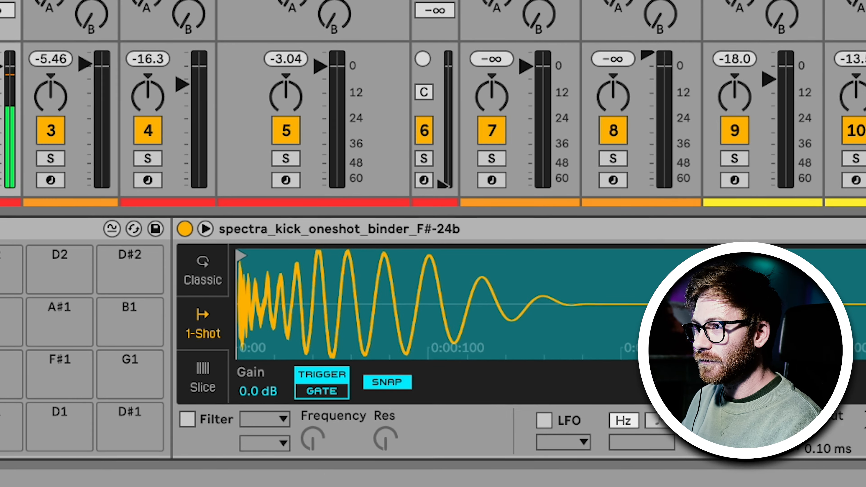
{"action": "left_click", "coordinate": [191, 42]}
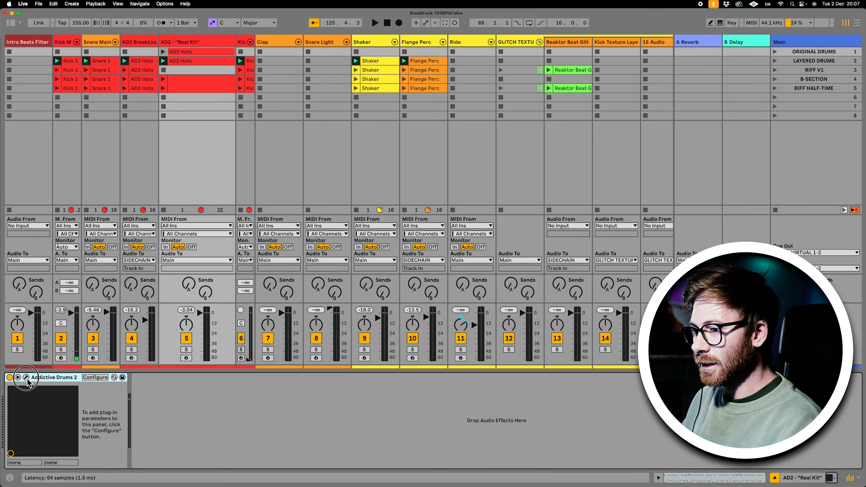
{"action": "left_click", "coordinate": [26, 377]}
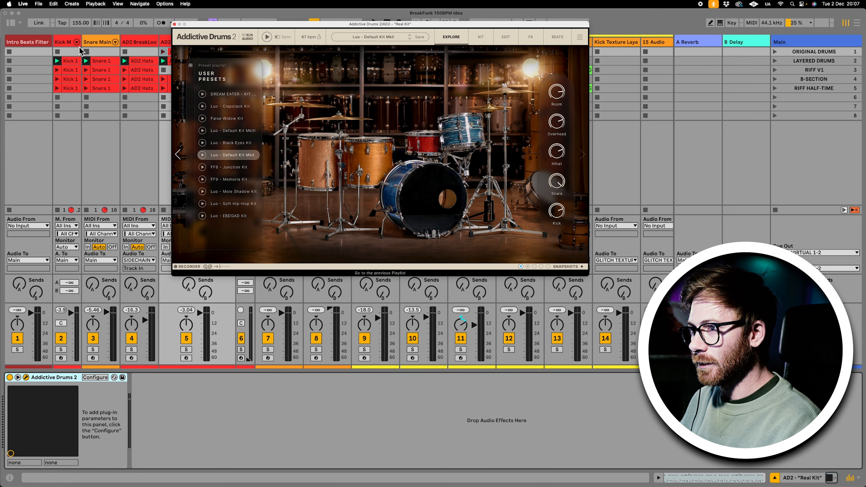
{"action": "left_click", "coordinate": [64, 42]}
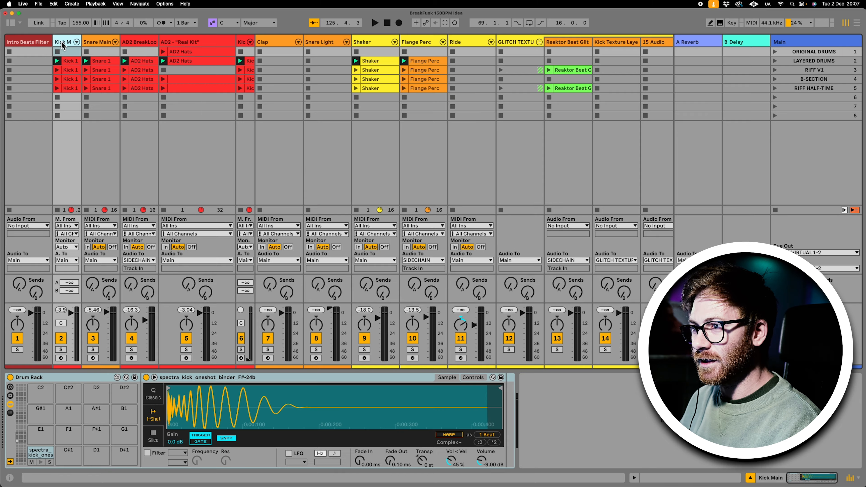
{"action": "left_click", "coordinate": [217, 43]}
{"action": "left_click", "coordinate": [364, 235]}
{"action": "left_click", "coordinate": [364, 235]}
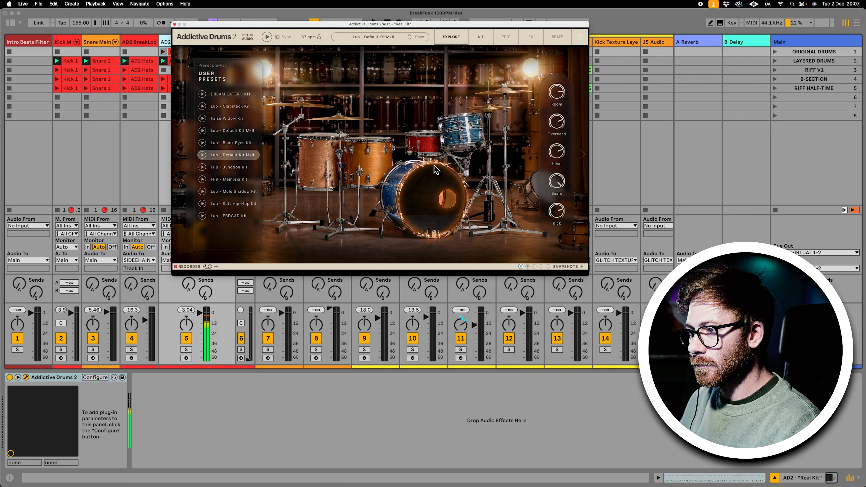
- Examine the snare and hi-hat notes in the AD2 - "Real Kit" track's AD2 Hats clip in the LAYERED DRUMS scene
{"action": "left_click", "coordinate": [75, 365]}
{"action": "left_click", "coordinate": [41, 462]}
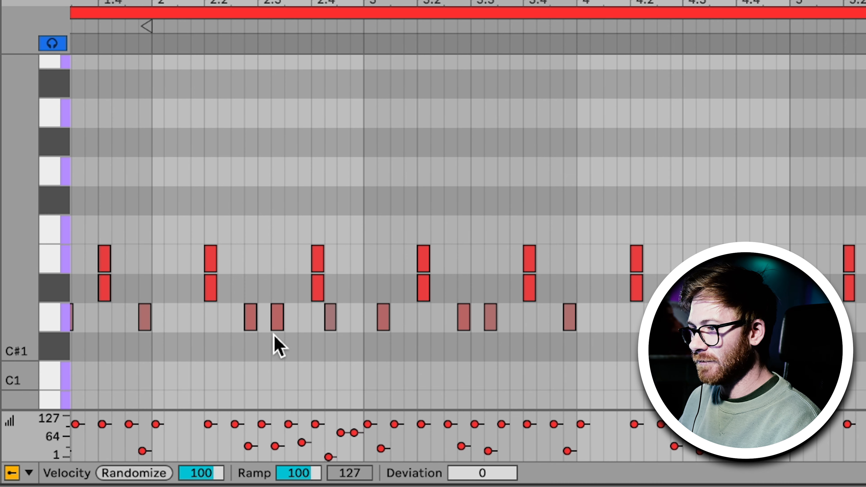
{"action": "scroll", "coordinate": [278, 344], "scroll_direction": "left", "scroll_amount": 5}
{"action": "scroll", "coordinate": [278, 344], "scroll_direction": "down", "scroll_amount": 1}
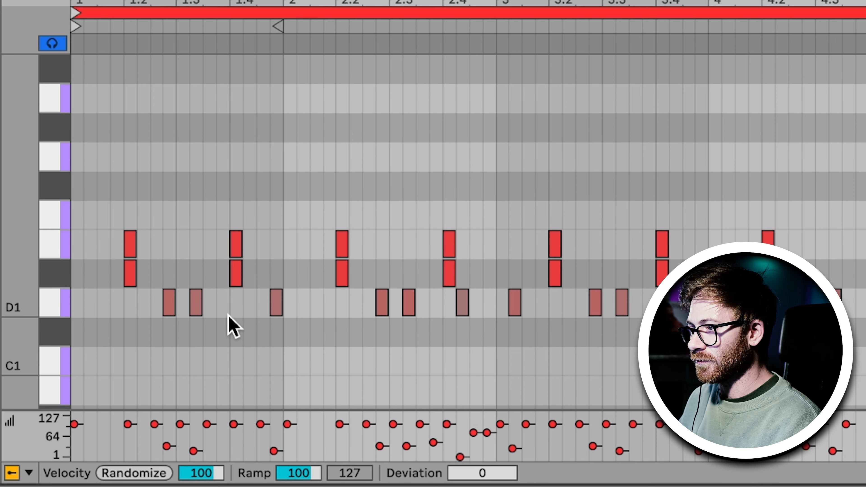
{"action": "scroll", "coordinate": [211, 317], "scroll_direction": "up", "scroll_amount": 1}
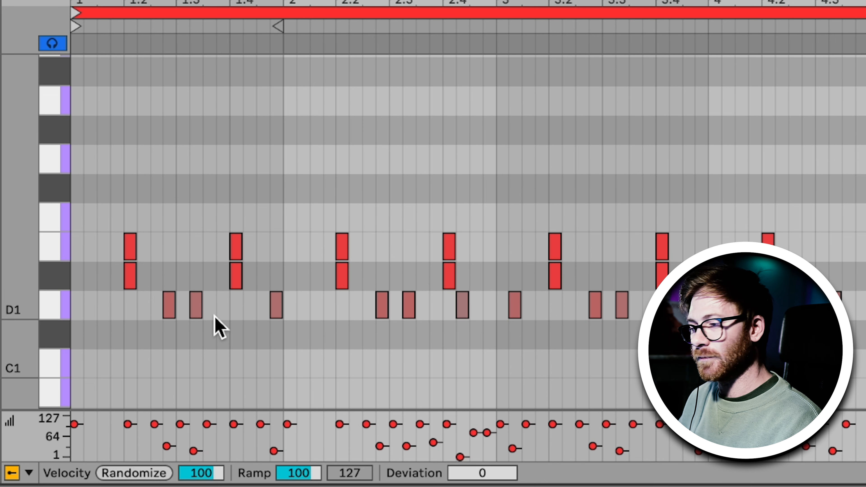
{"action": "scroll", "coordinate": [205, 319], "scroll_direction": "up", "scroll_amount": 3}
{"action": "scroll", "coordinate": [137, 345], "scroll_direction": "up", "scroll_amount": 7}
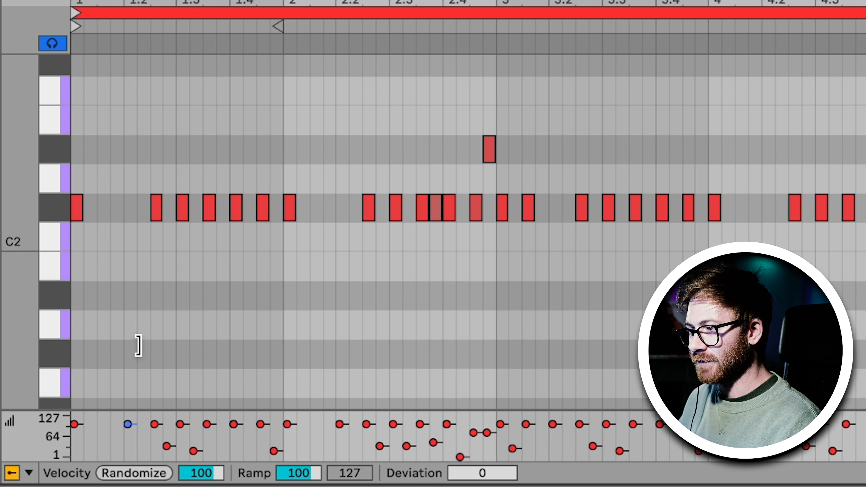
{"action": "scroll", "coordinate": [149, 294], "scroll_direction": "down", "scroll_amount": 9}
{"action": "scroll", "coordinate": [149, 294], "scroll_direction": "down", "scroll_amount": 3}
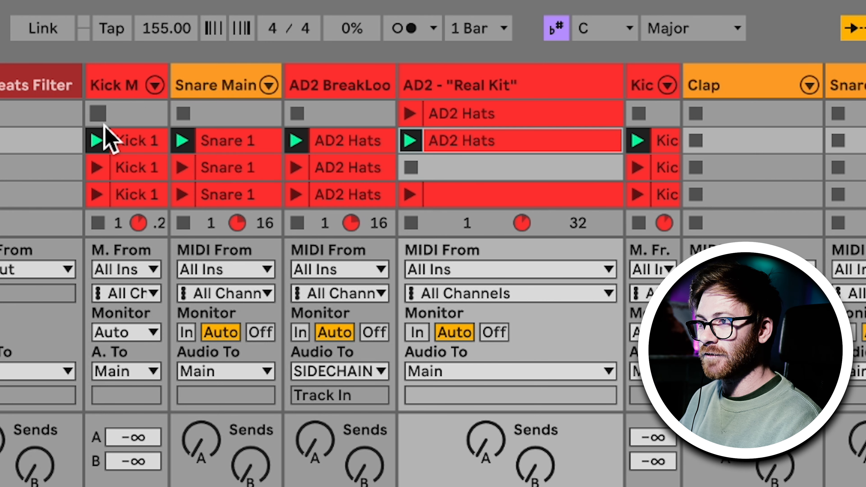
- View the notes of the Kick 1 clip in the LAYERED DRUMS scene and the Kick Main track's devices
{"action": "left_click", "coordinate": [145, 138]}
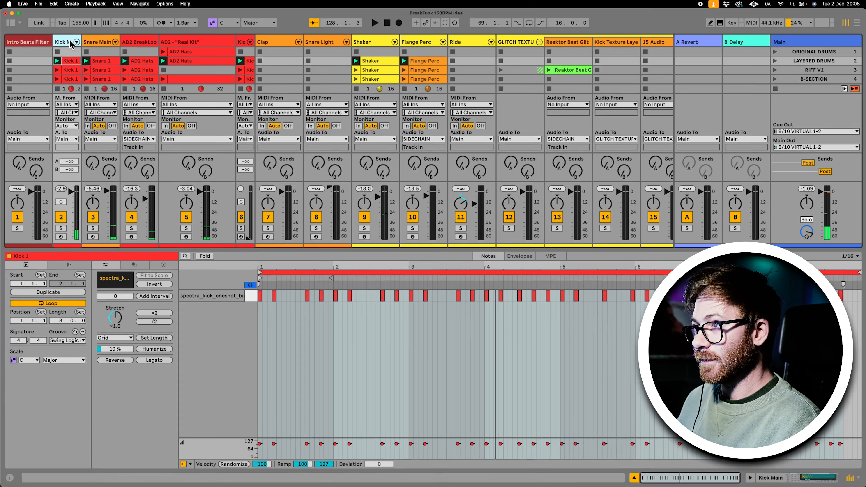
{"action": "key", "text": "space"}
{"action": "double_click", "coordinate": [68, 39]}
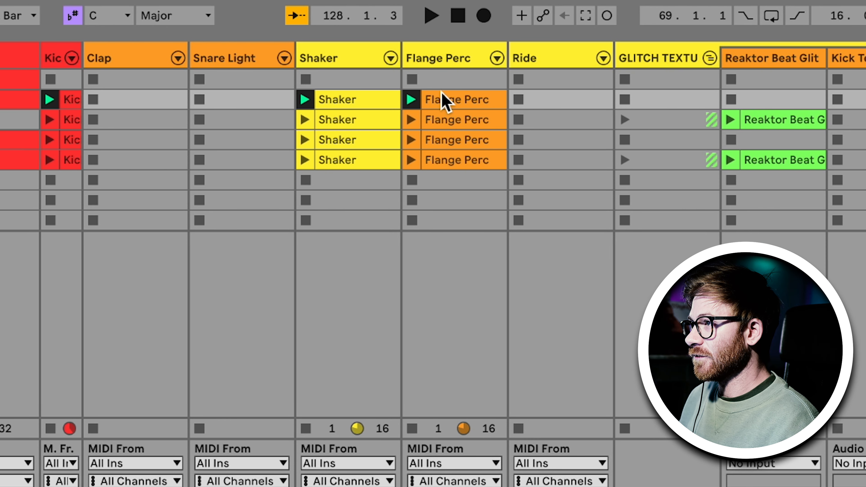
- Inspect the devices on the Shaker and Flange Perc tracks
{"action": "left_click", "coordinate": [396, 99]}
{"action": "left_click", "coordinate": [380, 100]}
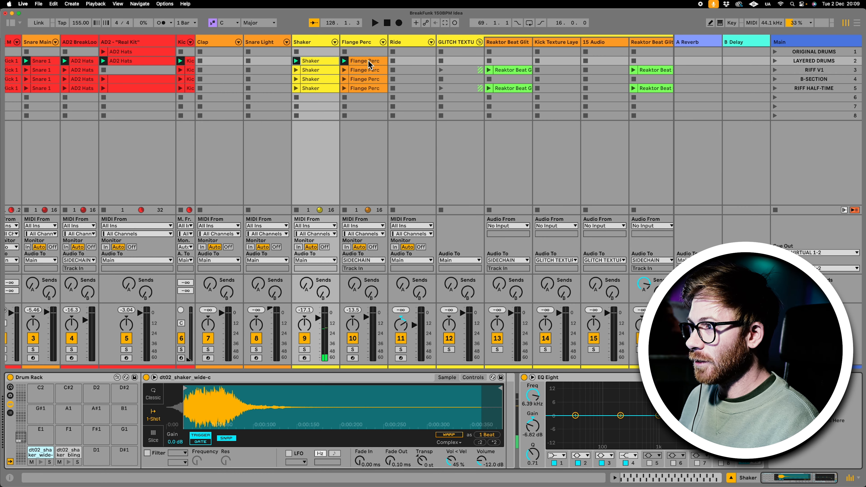
{"action": "left_click", "coordinate": [370, 65]}
{"action": "scroll", "coordinate": [310, 77], "scroll_direction": "left", "scroll_amount": 2}
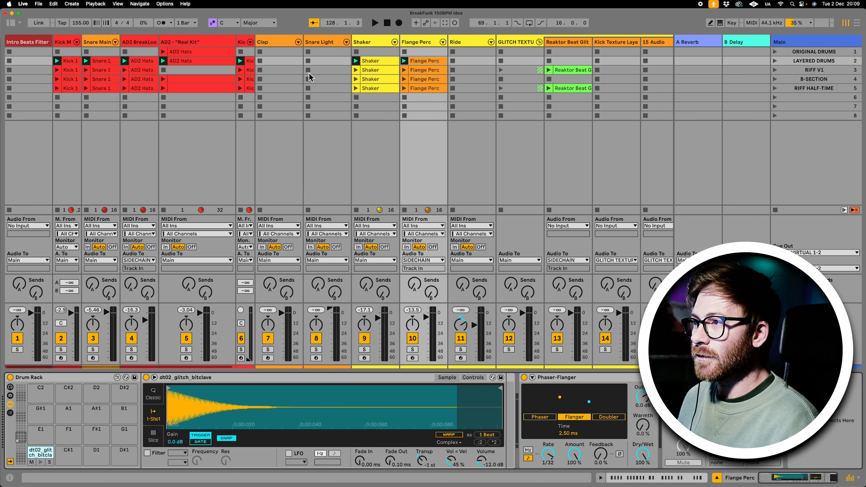
- Solo the AD2 - "Real Kit", Kick Main and Snare Main tracks one after another to hear the layers build up
{"action": "left_click", "coordinate": [215, 62]}
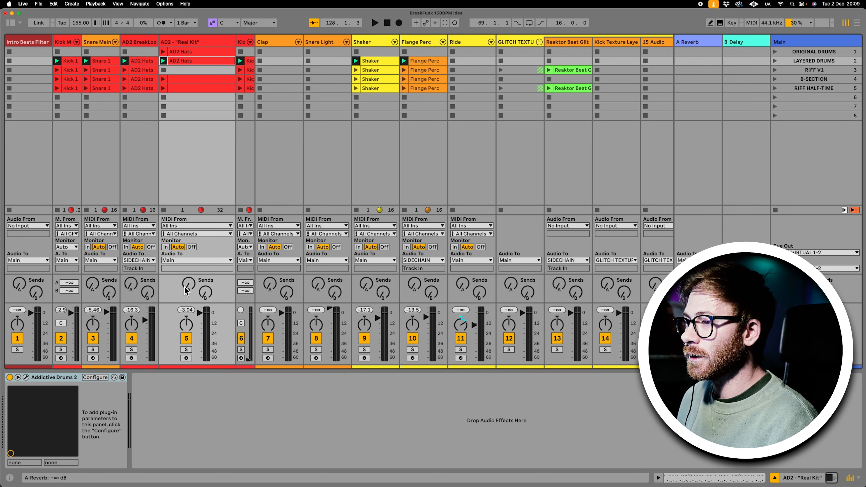
{"action": "left_click", "coordinate": [186, 349]}
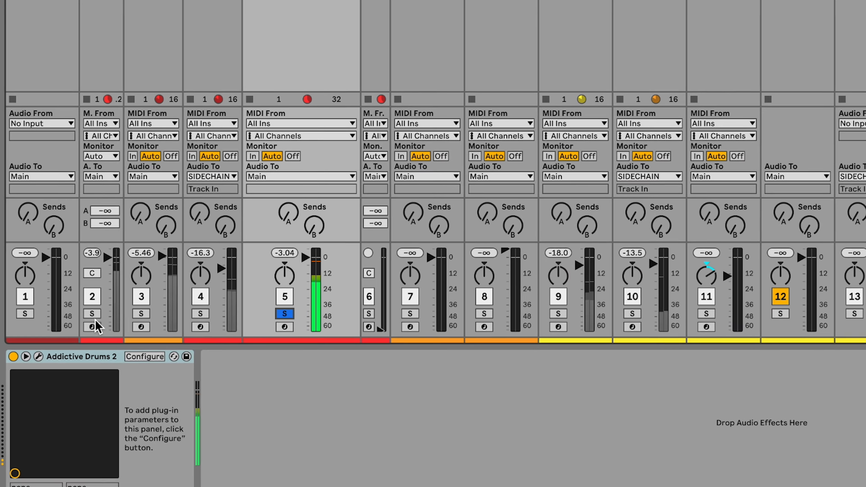
{"action": "left_click", "coordinate": [61, 349]}
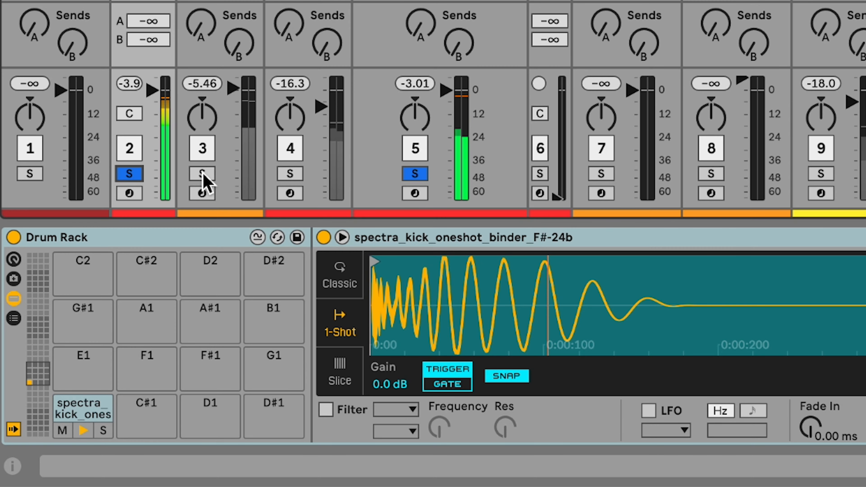
{"action": "left_click", "coordinate": [202, 174]}
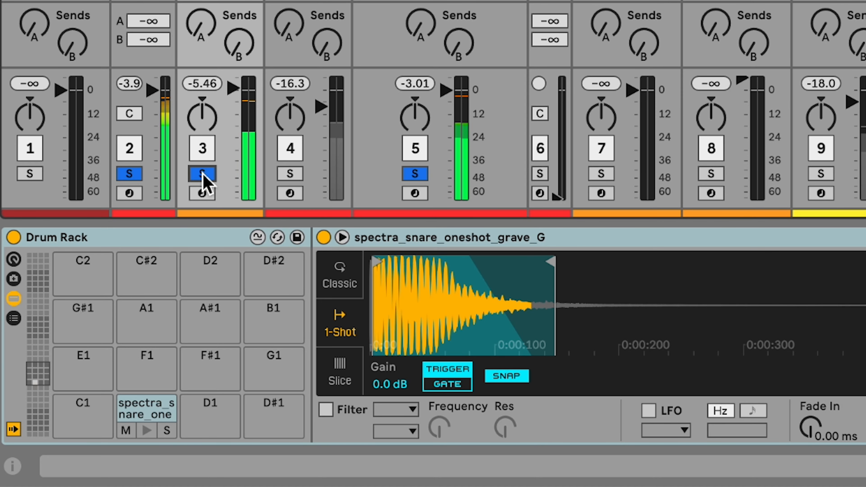
{"action": "scroll", "coordinate": [339, 155], "scroll_direction": "right", "scroll_amount": 4}
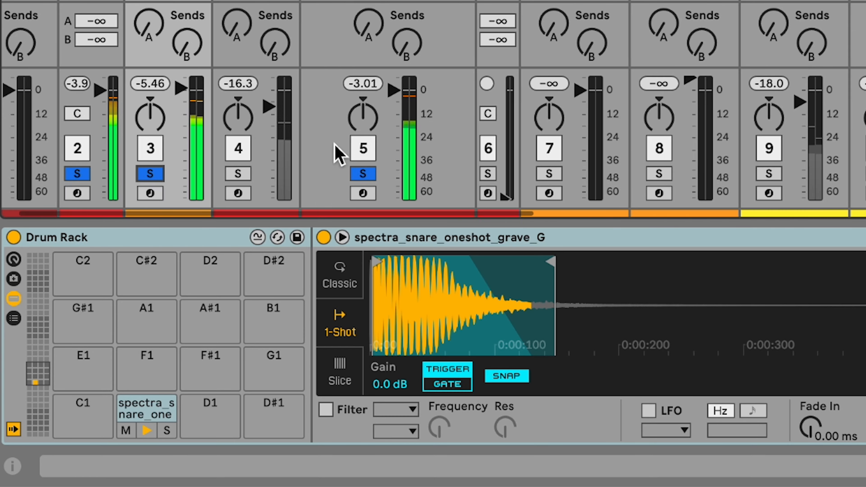
{"action": "scroll", "coordinate": [335, 155], "scroll_direction": "left", "scroll_amount": 4}
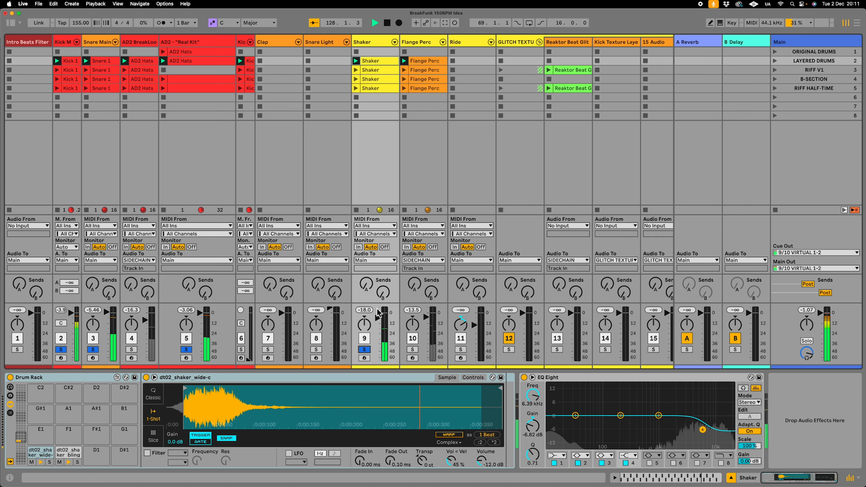
- View the Shaker clip's notes and toggle the Shaker track's solo to compare the beat with and without it
{"action": "double_click", "coordinate": [376, 62]}
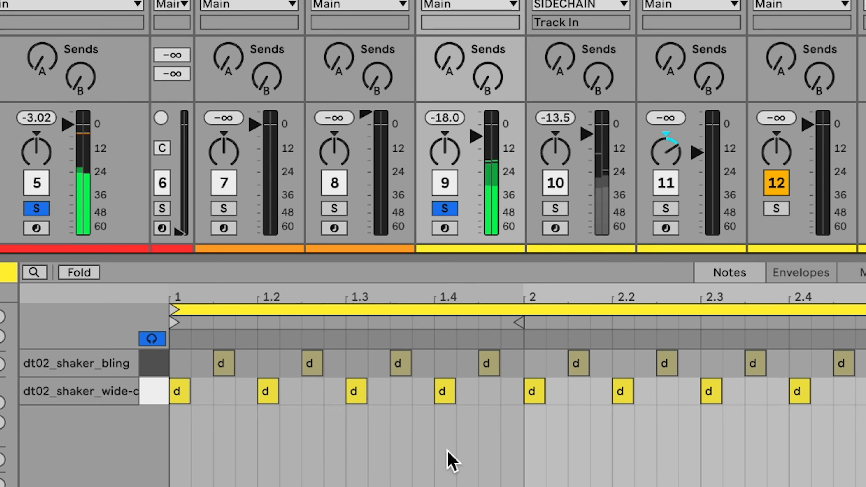
{"action": "left_click", "coordinate": [456, 206]}
{"action": "scroll", "coordinate": [458, 206], "scroll_direction": "right", "scroll_amount": 2}
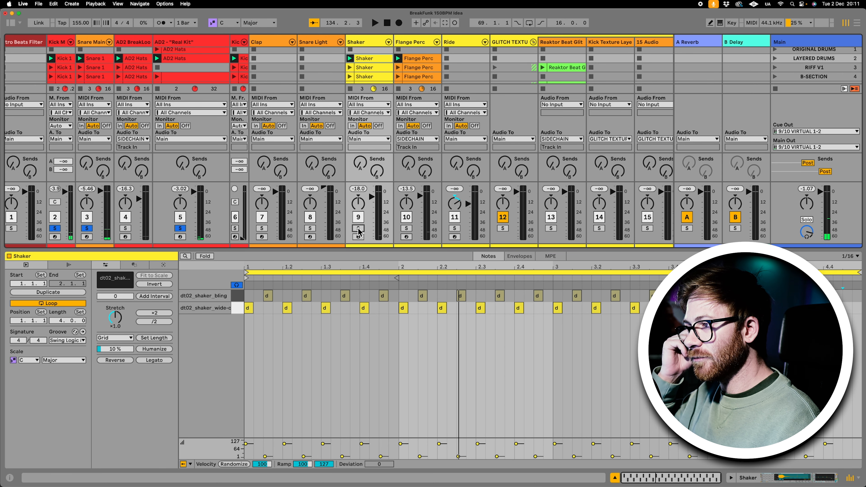
{"action": "left_click", "coordinate": [358, 227]}
{"action": "key", "text": "space"}
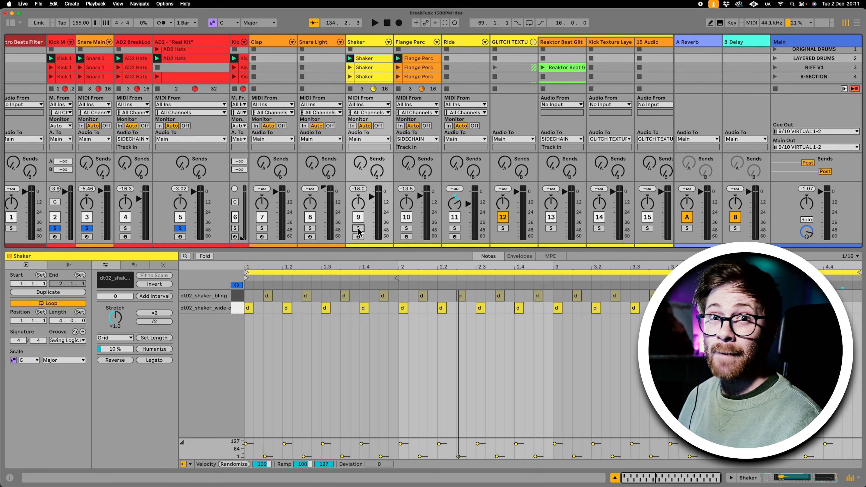
- Listen to the Flange Perc track soloed, and add the Shaker track to the solo
{"action": "left_click", "coordinate": [407, 229]}
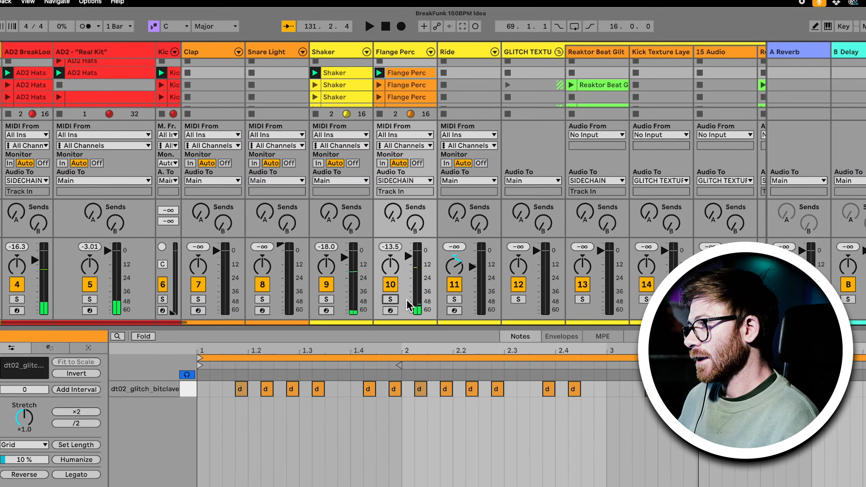
{"action": "left_click", "coordinate": [336, 81]}
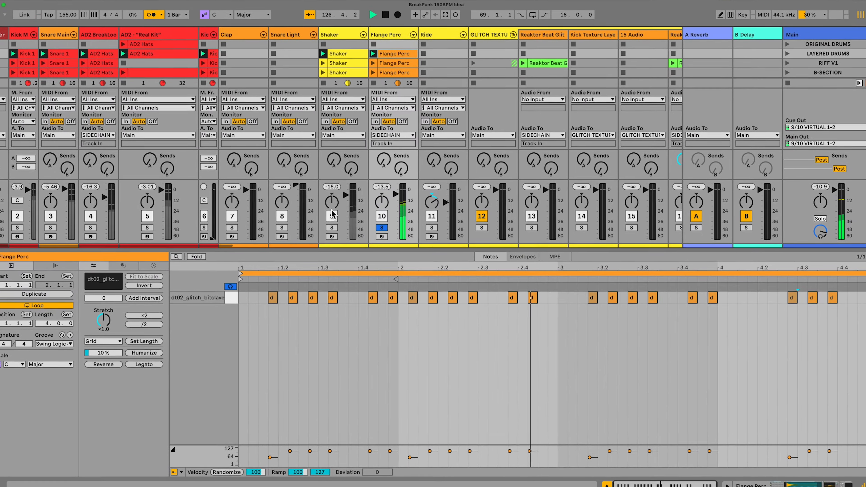
{"action": "left_click", "coordinate": [331, 215]}
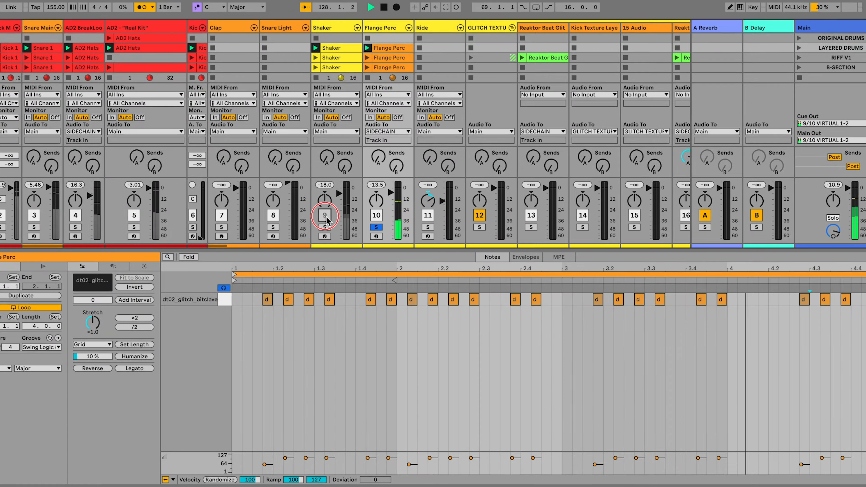
{"action": "left_click", "coordinate": [325, 217]}
{"action": "left_click", "coordinate": [325, 228]}
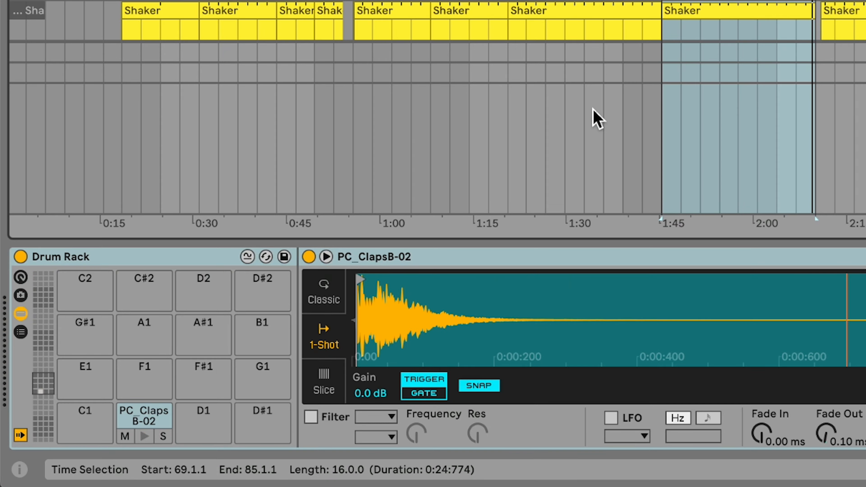
- Move the Clap track directly below the Snare Main track in the arrangement
{"action": "key", "text": "space"}
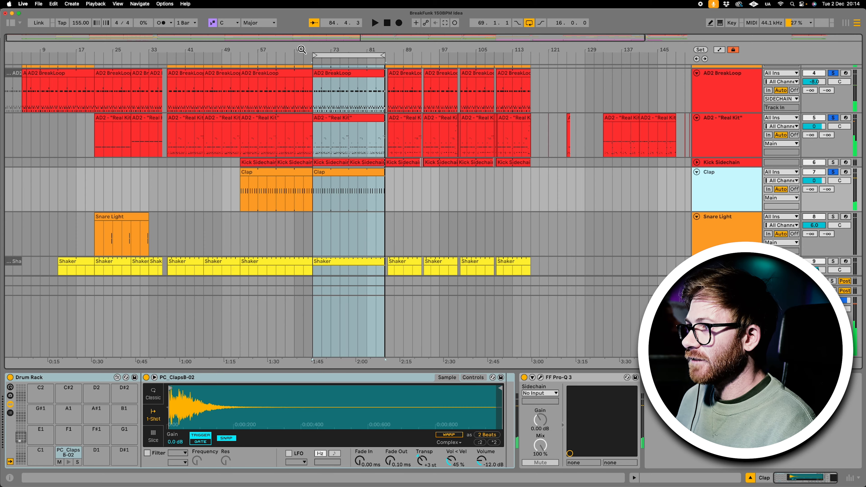
{"action": "scroll", "coordinate": [338, 156], "scroll_direction": "up", "scroll_amount": 5}
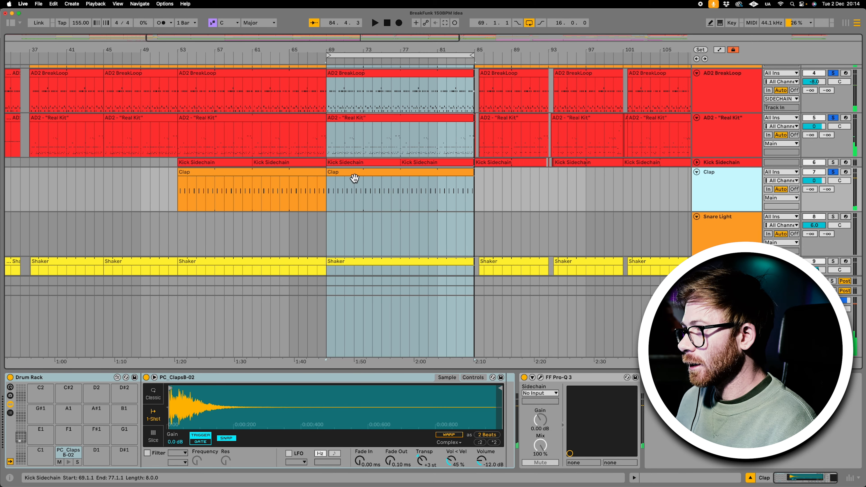
{"action": "scroll", "coordinate": [348, 181], "scroll_direction": "up", "scroll_amount": 6}
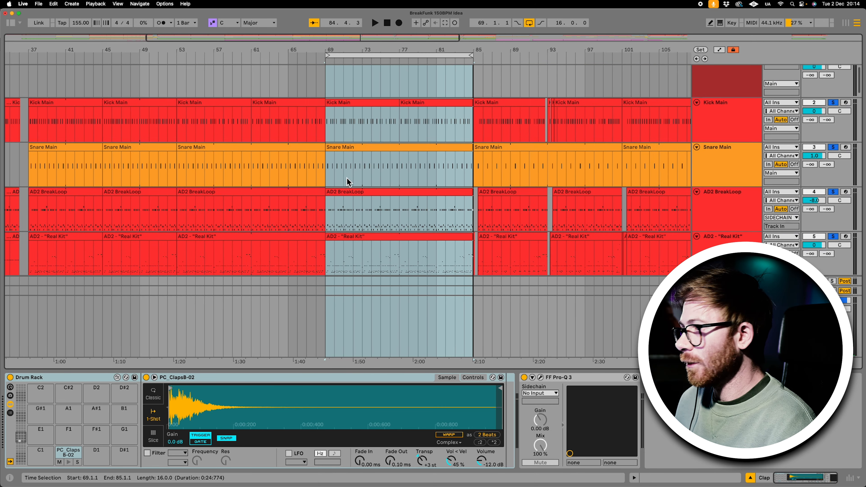
{"action": "scroll", "coordinate": [347, 183], "scroll_direction": "down", "scroll_amount": 7}
{"action": "scroll", "coordinate": [348, 182], "scroll_direction": "up", "scroll_amount": 5}
{"action": "left_click_drag", "start_coordinate": [709, 235], "coordinate": [704, 140]}
{"action": "left_click_drag", "start_coordinate": [365, 135], "coordinate": [367, 137]}
{"action": "left_click_drag", "start_coordinate": [333, 43], "coordinate": [333, 8]}
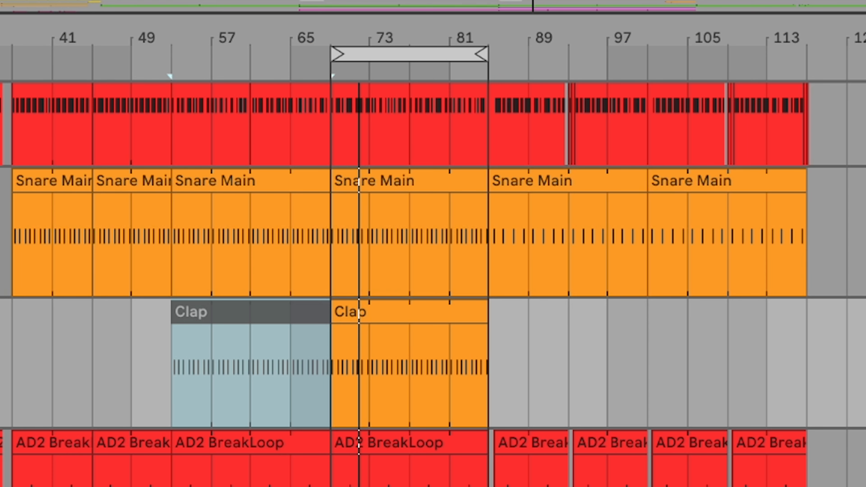
{"action": "scroll", "coordinate": [156, 457], "scroll_direction": "down", "scroll_amount": 10}
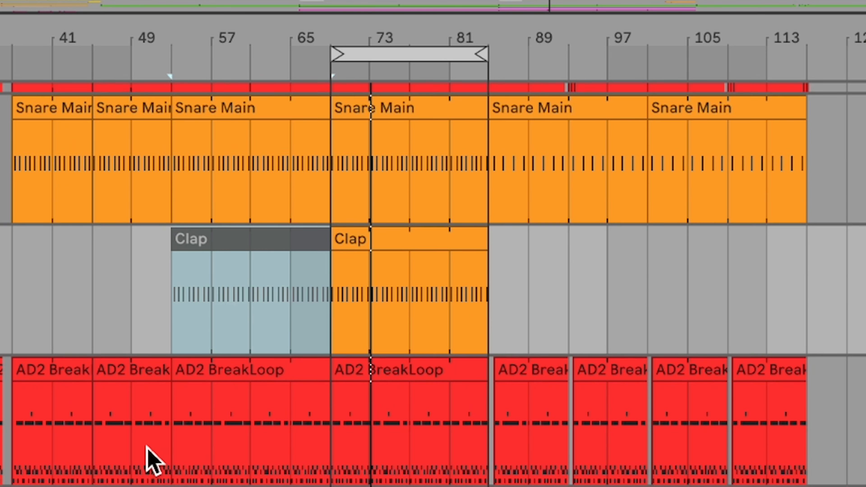
- View the Ride clip in the arrangement and the sampler device holding its VEC3 Cymbals Ride 08 sample
{"action": "scroll", "coordinate": [150, 454], "scroll_direction": "down", "scroll_amount": 1}
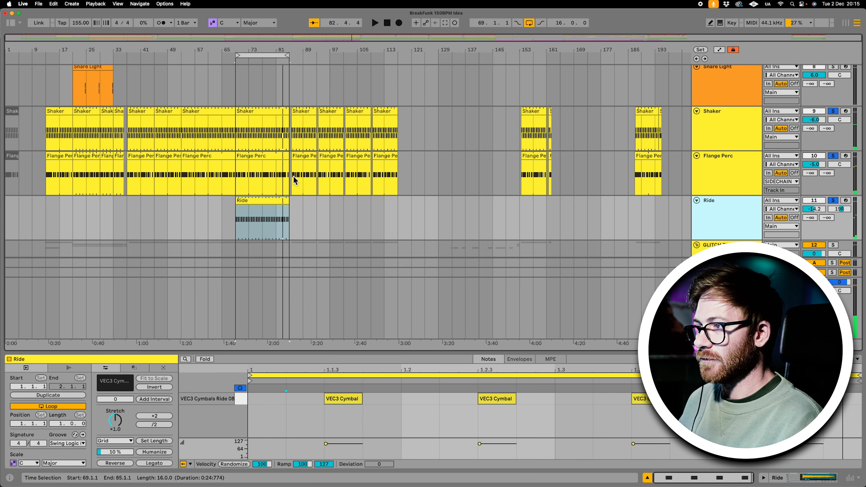
{"action": "scroll", "coordinate": [259, 176], "scroll_direction": "down", "scroll_amount": 1}
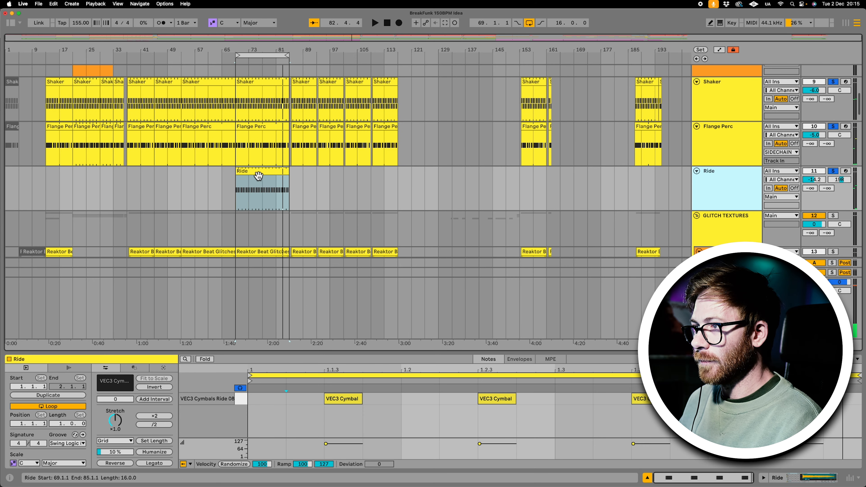
{"action": "left_click_drag", "start_coordinate": [223, 50], "coordinate": [224, 116]}
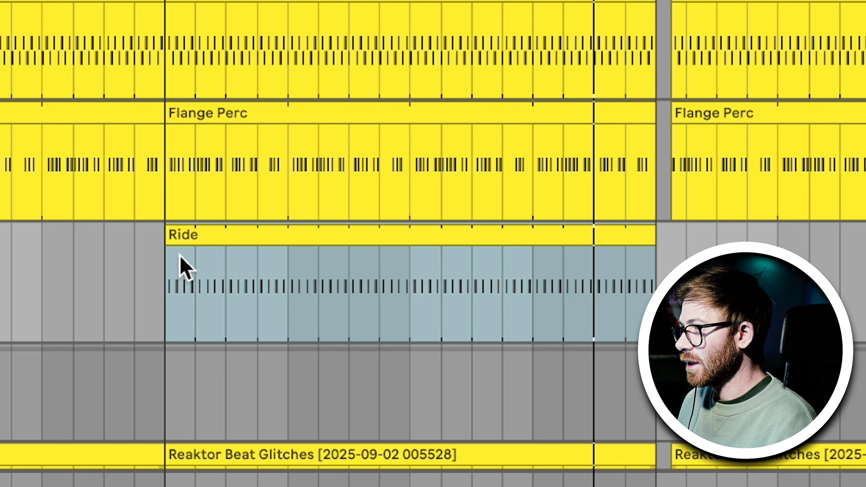
{"action": "left_click", "coordinate": [191, 252]}
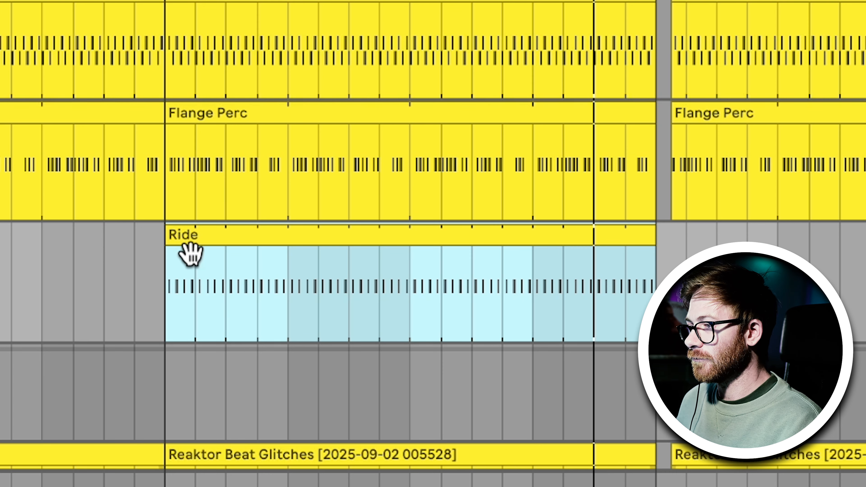
{"action": "key", "text": "shift+Tab"}
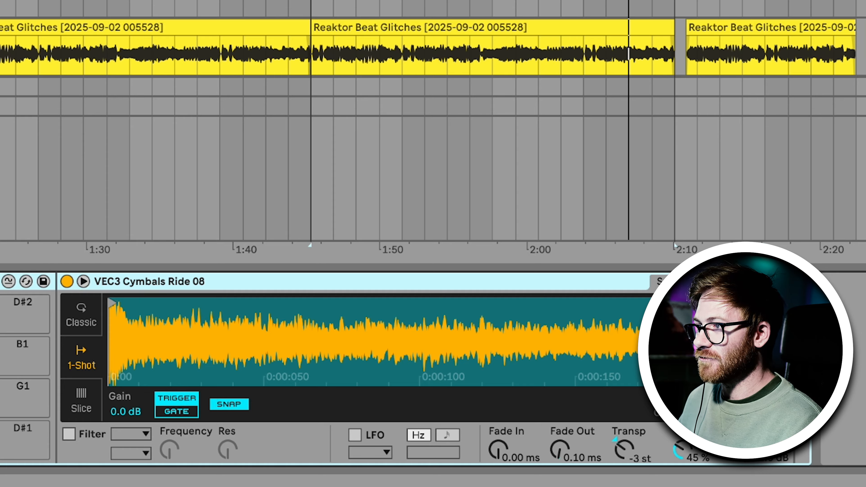
- Select the looped section from bar 69 to 85 and play it to hear the Ride with the other percussion layers
{"action": "left_click", "coordinate": [380, 55]}
{"action": "key", "text": "space"}
{"action": "scroll", "coordinate": [387, 133], "scroll_direction": "down", "scroll_amount": 2}
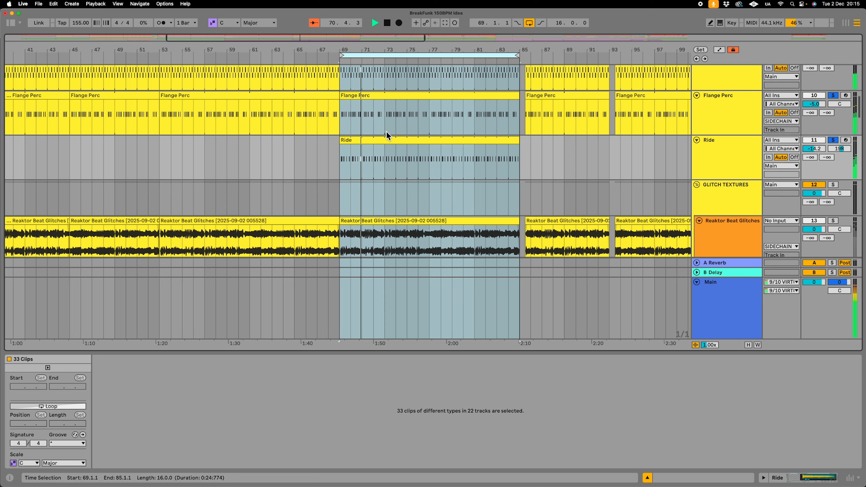
{"action": "scroll", "coordinate": [386, 134], "scroll_direction": "up", "scroll_amount": 3}
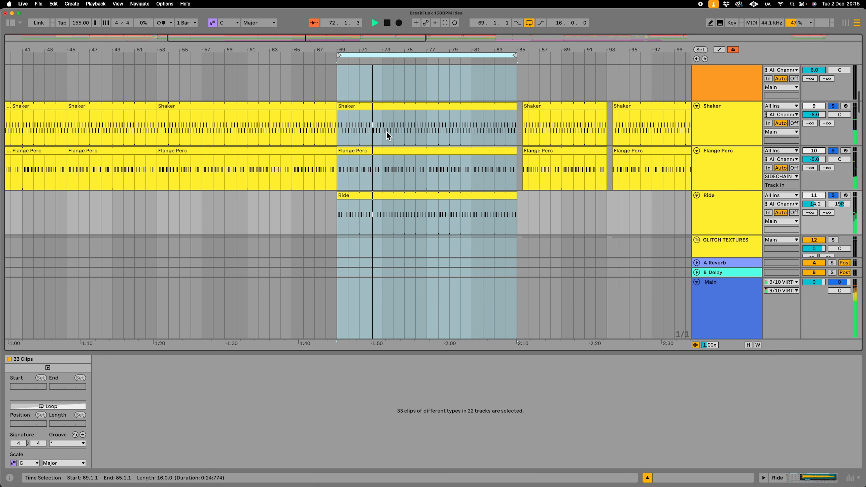
{"action": "scroll", "coordinate": [386, 131], "scroll_direction": "down", "scroll_amount": 3}
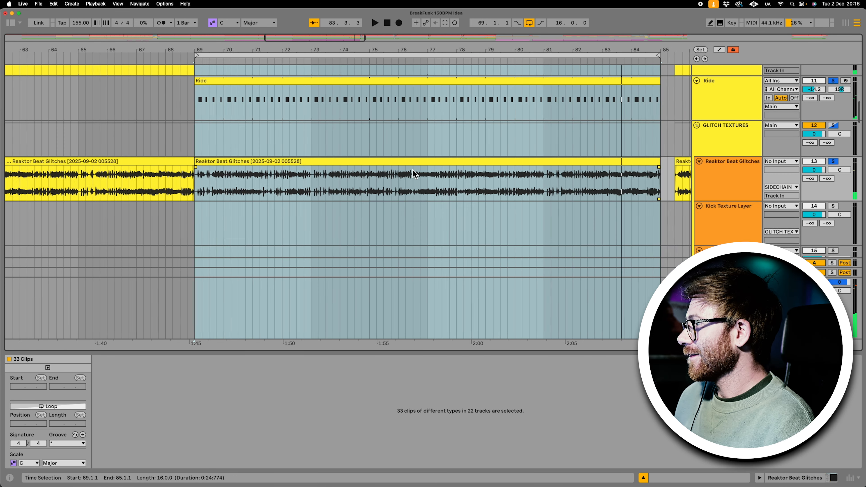
- Examine the Reaktor Beat Glitches audio clip spanning bars 69 to 85 in the GLITCH TEXTURES group
{"action": "scroll", "coordinate": [412, 171], "scroll_direction": "left", "scroll_amount": 3}
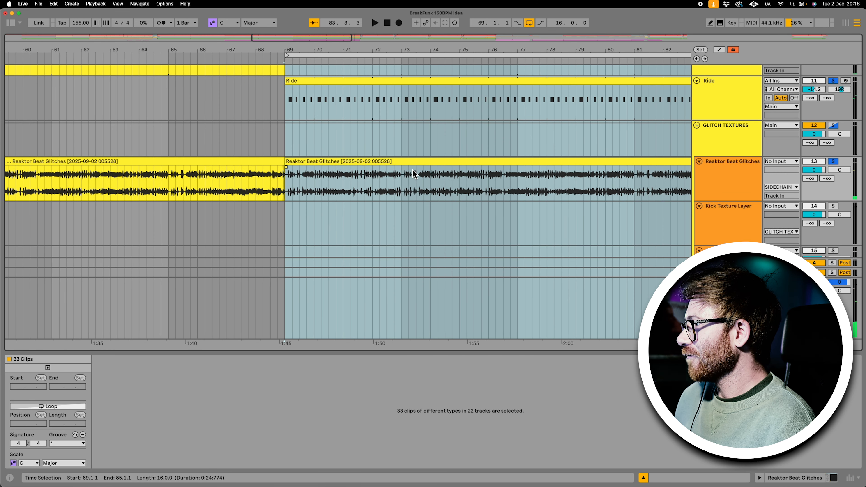
{"action": "scroll", "coordinate": [412, 171], "scroll_direction": "right", "scroll_amount": 4}
{"action": "scroll", "coordinate": [412, 170], "scroll_direction": "left", "scroll_amount": 2}
{"action": "scroll", "coordinate": [412, 171], "scroll_direction": "left", "scroll_amount": 1}
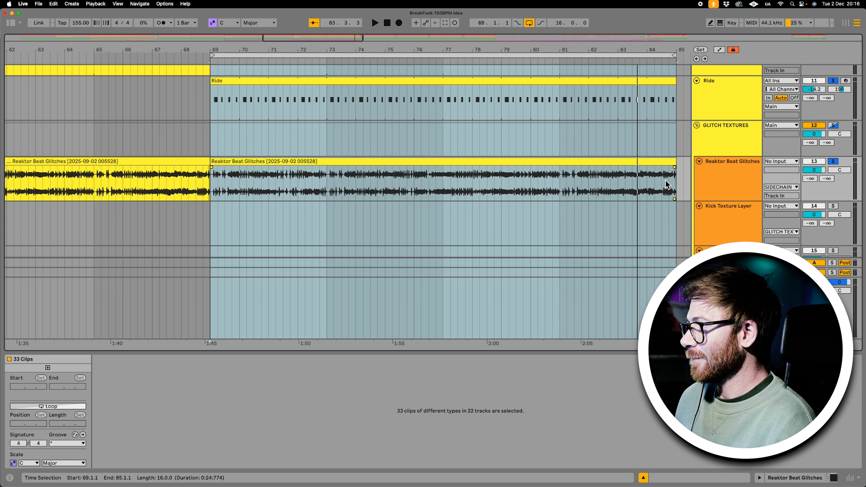
{"action": "scroll", "coordinate": [295, 190], "scroll_direction": "right", "scroll_amount": 4}
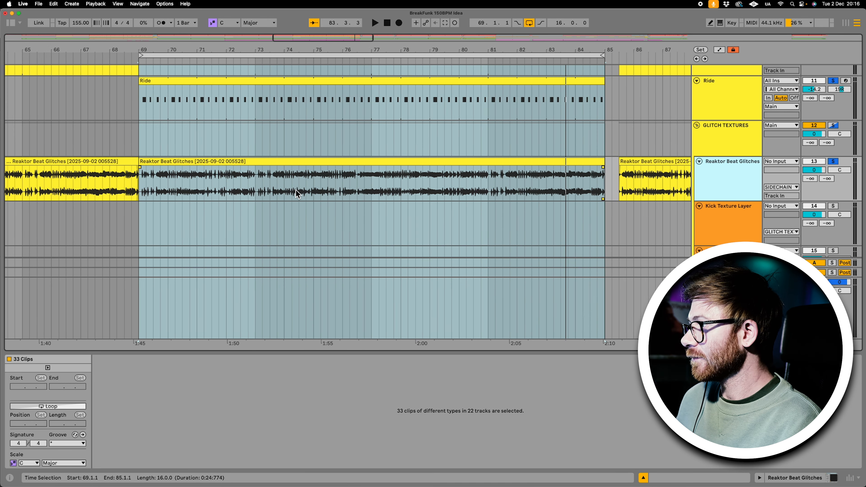
{"action": "scroll", "coordinate": [296, 190], "scroll_direction": "left", "scroll_amount": 8}
{"action": "scroll", "coordinate": [295, 190], "scroll_direction": "right", "scroll_amount": 2}
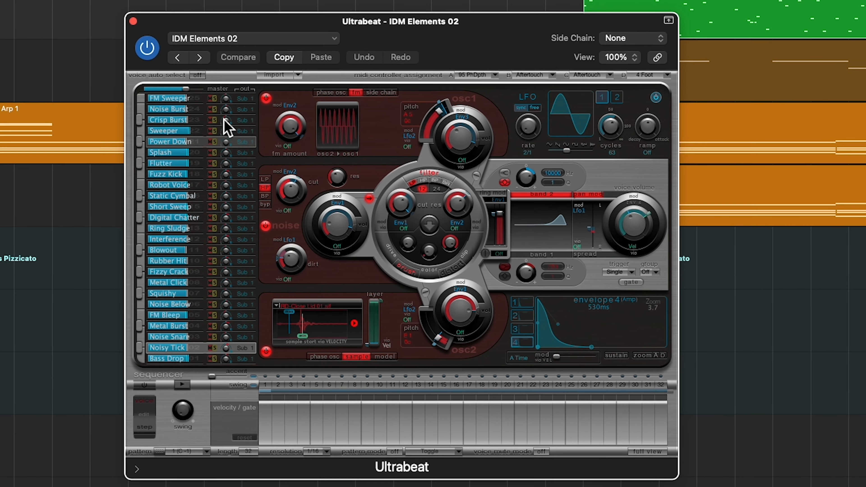
- Switch to Logic Pro and display the full step grid of Ultrabeat's Analog Techno Kit
{"action": "left_click", "coordinate": [259, 50]}
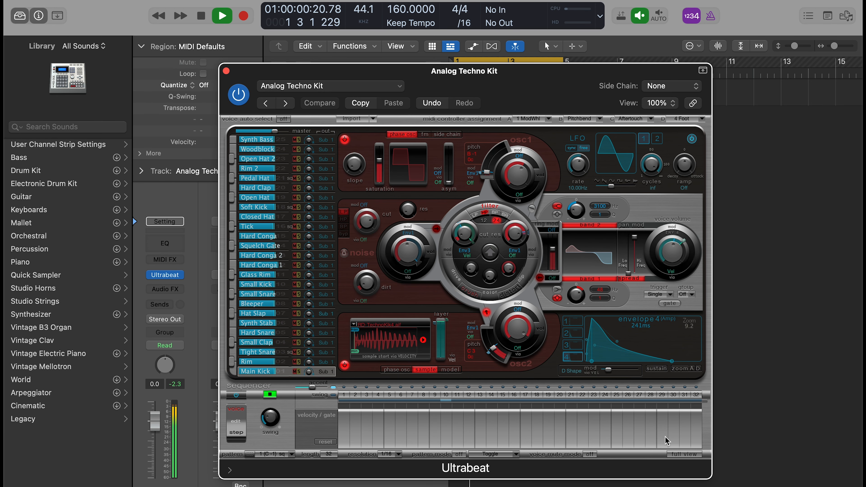
{"action": "left_click", "coordinate": [677, 455]}
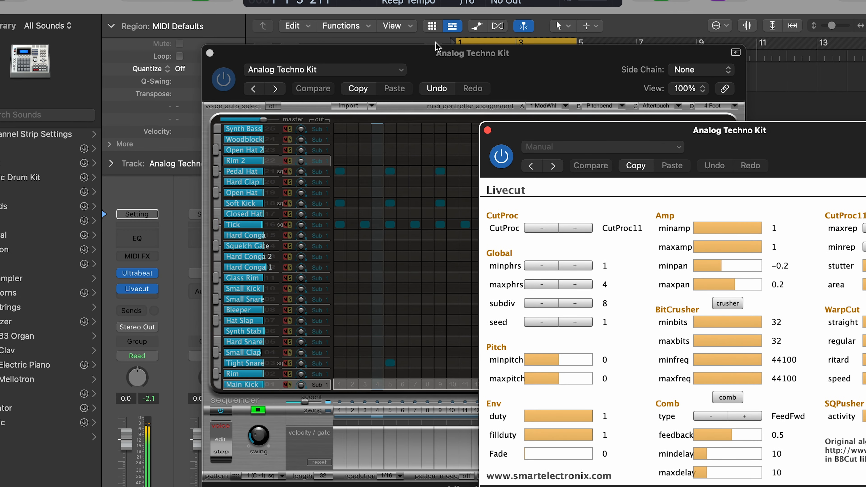
- Arrange the Ultrabeat and Livecut windows, set Livecut's CutProc to WarpCut and adjust its maximum pitch
{"action": "left_click_drag", "start_coordinate": [437, 57], "coordinate": [288, 41]}
{"action": "left_click_drag", "start_coordinate": [673, 136], "coordinate": [552, 114]}
{"action": "left_click", "coordinate": [443, 209]}
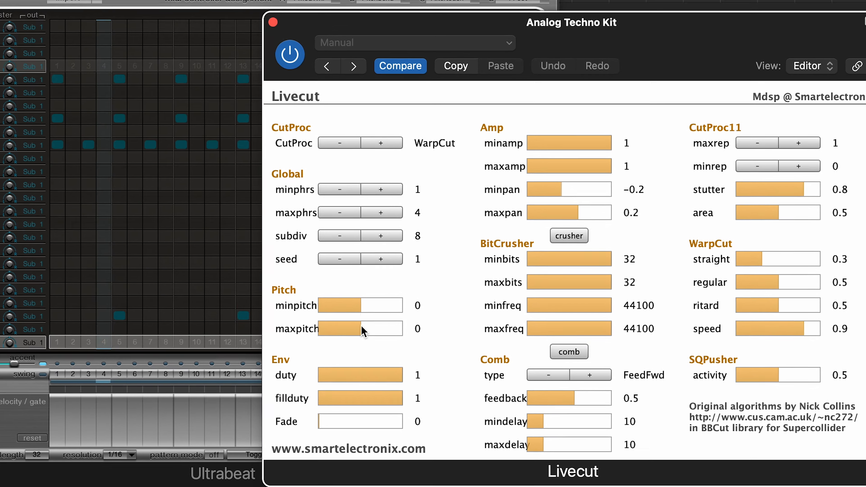
{"action": "left_click_drag", "start_coordinate": [362, 326], "coordinate": [363, 329]}
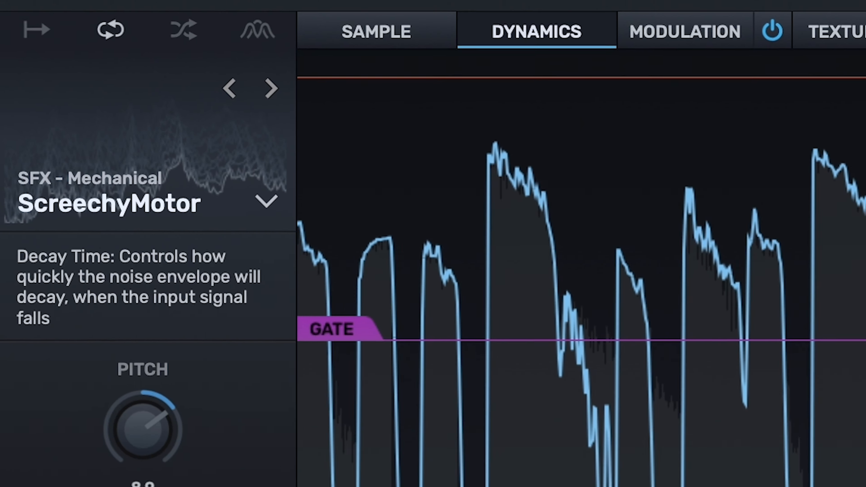
- Adjust the mechanical noise layer in Texture, with pitch at 0.0, hold at 1.3 ms and decay at 1.0 ms
{"action": "left_click_drag", "start_coordinate": [178, 440], "coordinate": [180, 478]}
{"action": "left_click_drag", "start_coordinate": [165, 417], "coordinate": [166, 483]}
{"action": "left_click_drag", "start_coordinate": [211, 389], "coordinate": [211, 437]}
{"action": "left_click_drag", "start_coordinate": [270, 474], "coordinate": [270, 374]}
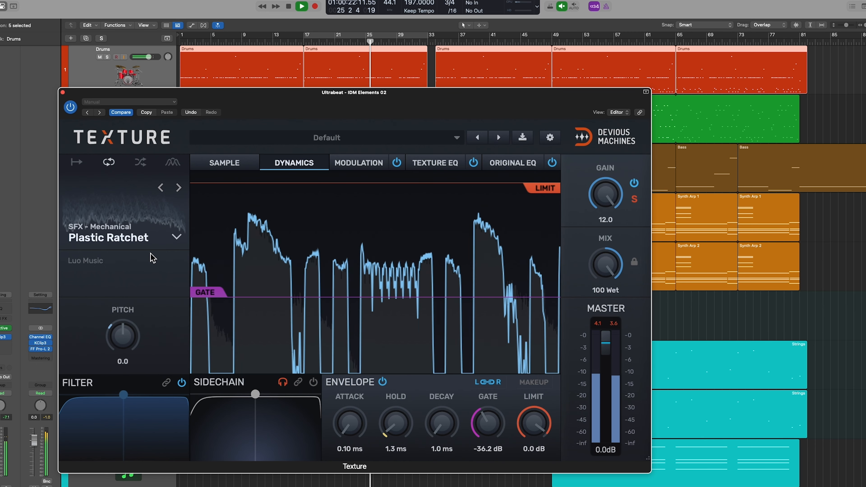
- Load the Dripping Water sound from Texture's SFX - Water category and adjust the dry-wet mix
{"action": "left_click", "coordinate": [153, 258]}
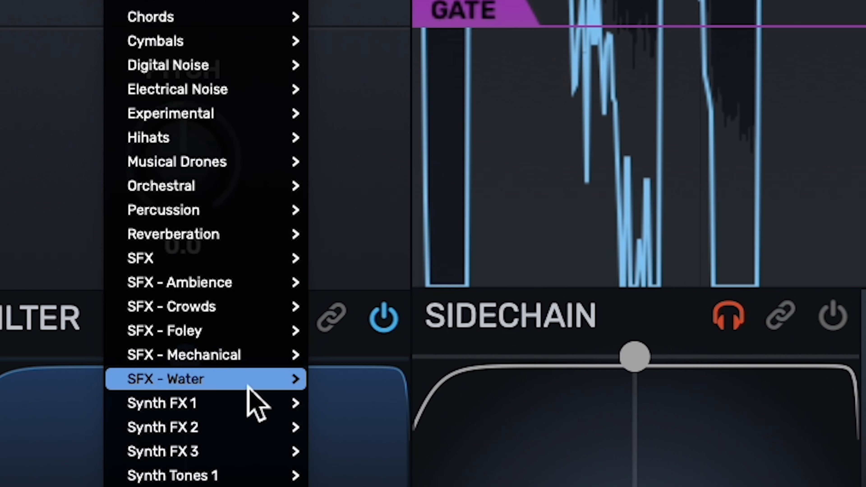
{"action": "mouse_move", "coordinate": [135, 403]}
{"action": "left_click", "coordinate": [397, 259]}
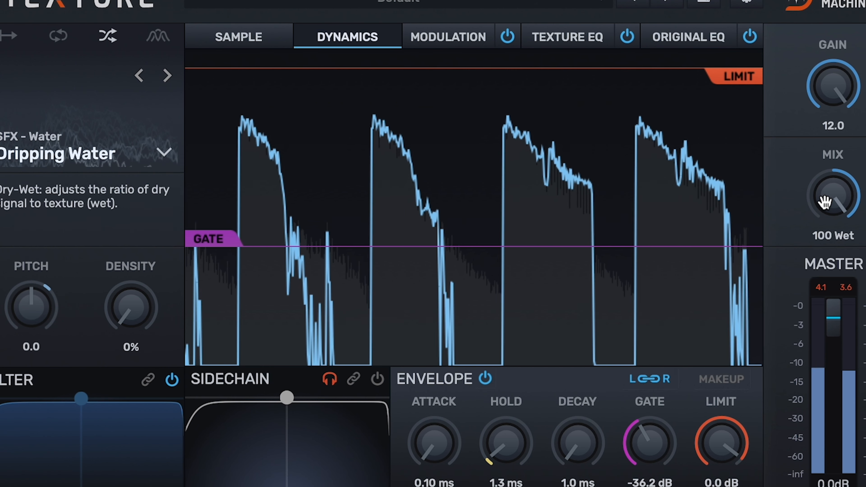
{"action": "left_click_drag", "start_coordinate": [835, 193], "coordinate": [838, 198]}
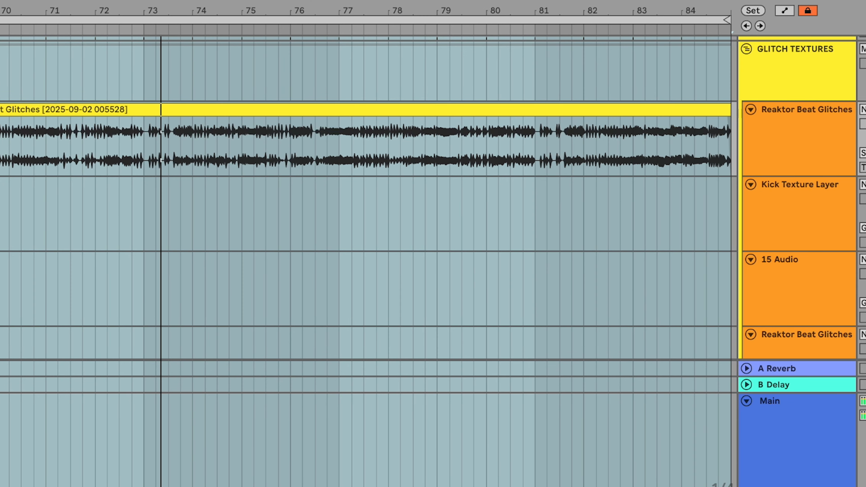
- Switch to Ableton Live, stop playback, and review the drum tracks in the arrangement and their clips in the session grid
{"action": "key", "text": "space"}
{"action": "scroll", "coordinate": [775, 150], "scroll_direction": "up", "scroll_amount": 20}
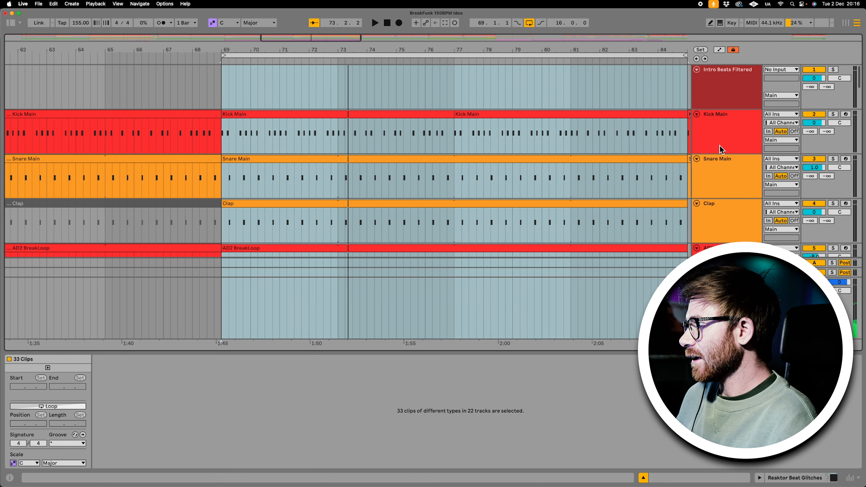
{"action": "scroll", "coordinate": [733, 143], "scroll_direction": "down", "scroll_amount": 4}
{"action": "scroll", "coordinate": [737, 141], "scroll_direction": "up", "scroll_amount": 4}
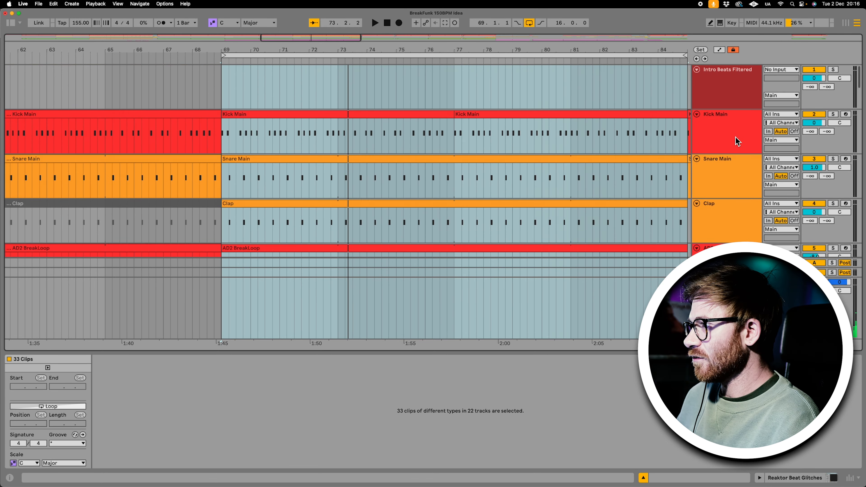
{"action": "key", "text": "Tab"}
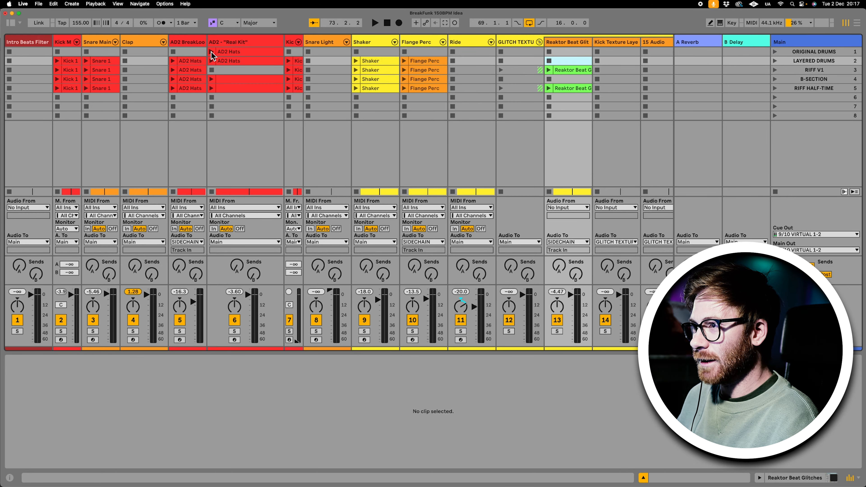
{"action": "key", "text": "Tab"}
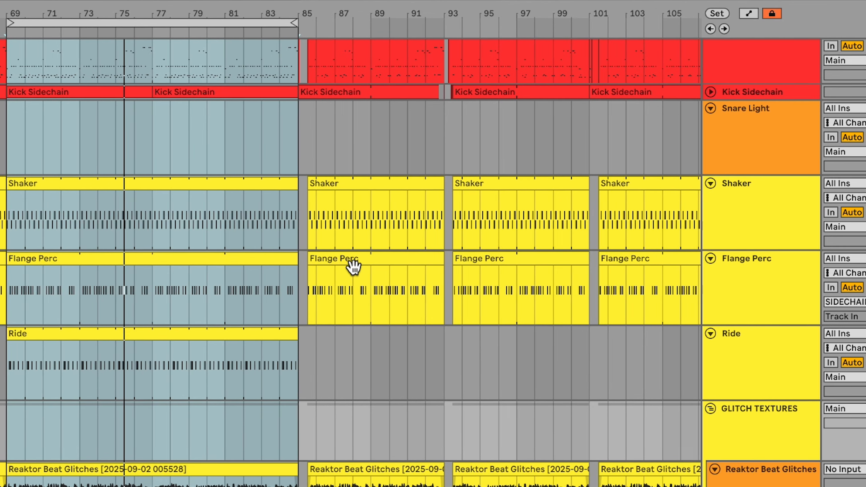
- Select the AD2 - "Real Kit" clip before bar 85, play the section and view the track's drum instrument
{"action": "scroll", "coordinate": [332, 264], "scroll_direction": "up", "scroll_amount": 10}
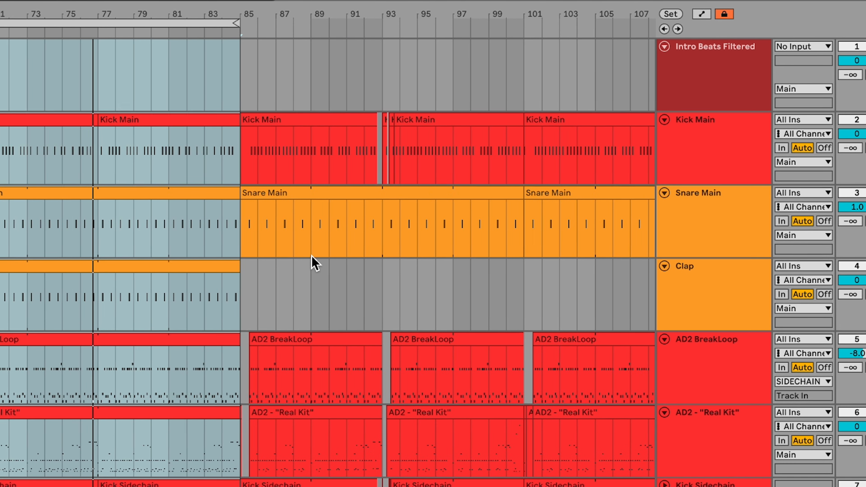
{"action": "scroll", "coordinate": [315, 264], "scroll_direction": "down", "scroll_amount": 5}
{"action": "left_click", "coordinate": [101, 263]}
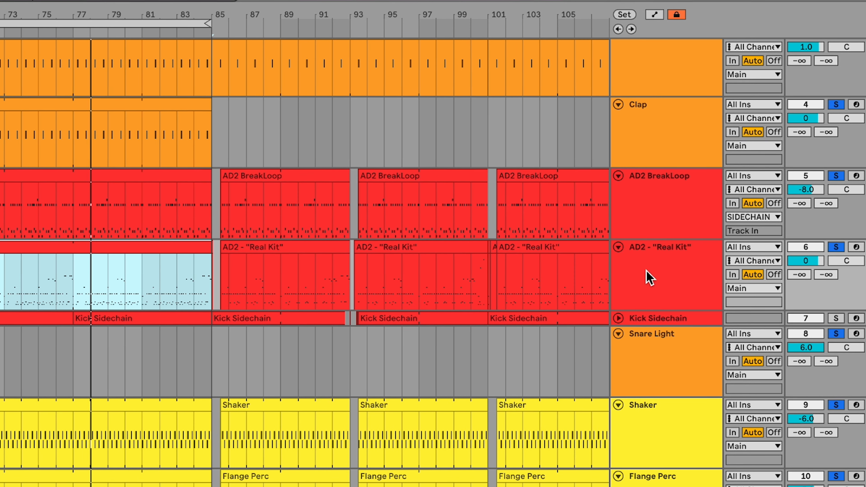
{"action": "double_click", "coordinate": [647, 272]}
{"action": "key", "text": "space"}
{"action": "left_click", "coordinate": [26, 378]}
{"action": "left_click_drag", "start_coordinate": [532, 99], "coordinate": [277, 110]}
{"action": "left_click", "coordinate": [390, 118]}
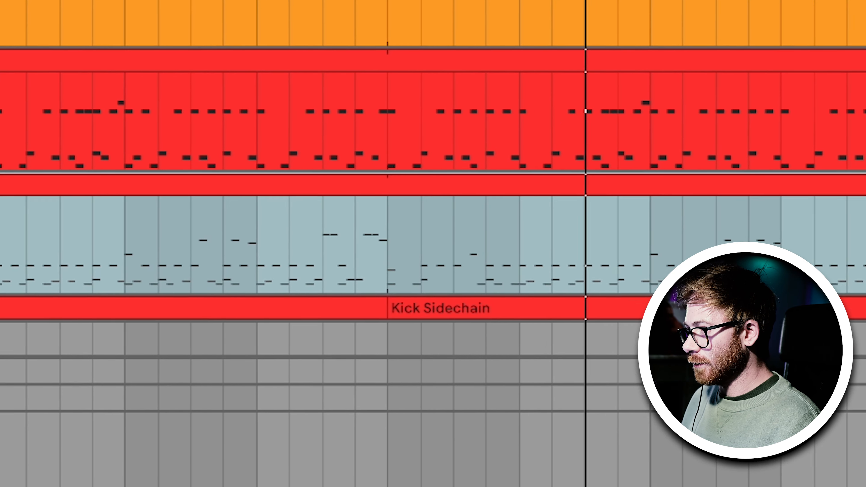
- Enlarge the clip editor and examine the AD2 - "Real Kit" notes through to the end of the eight-bar loop
{"action": "left_click_drag", "start_coordinate": [275, 300], "coordinate": [274, 220]}
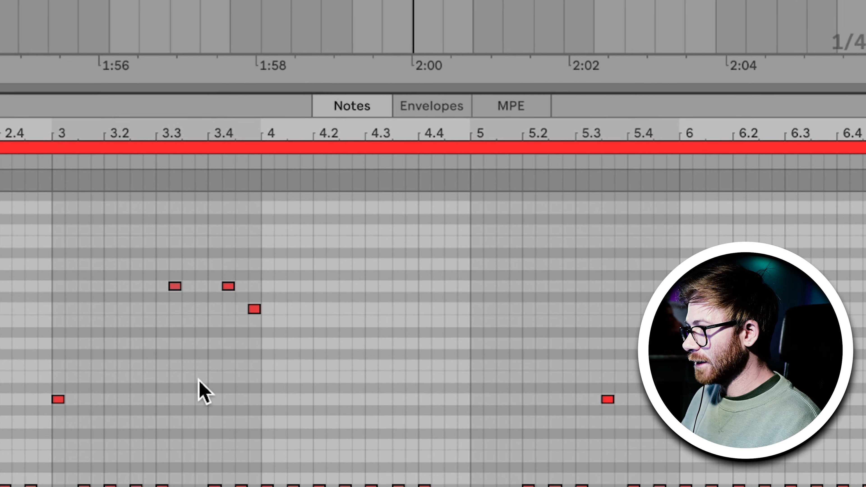
{"action": "scroll", "coordinate": [197, 380], "scroll_direction": "right", "scroll_amount": 10}
{"action": "scroll", "coordinate": [121, 333], "scroll_direction": "left", "scroll_amount": 5}
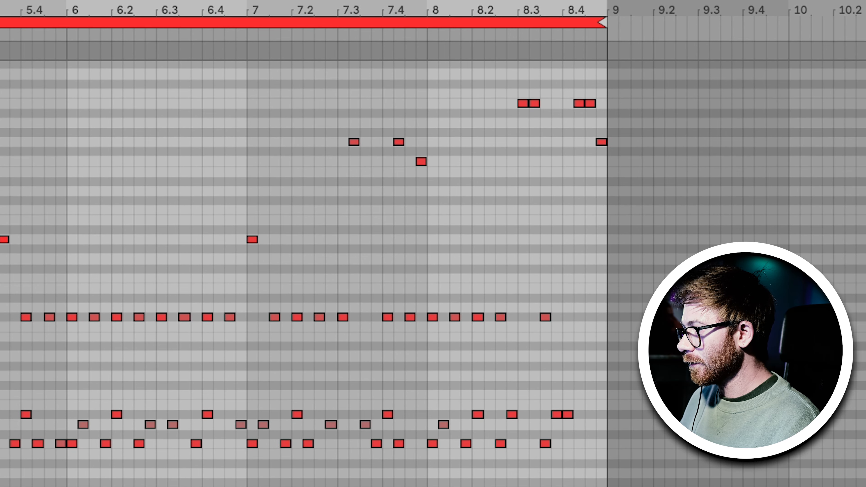
{"action": "scroll", "coordinate": [121, 333], "scroll_direction": "left", "scroll_amount": 1}
{"action": "scroll", "coordinate": [119, 152], "scroll_direction": "down", "scroll_amount": 1}
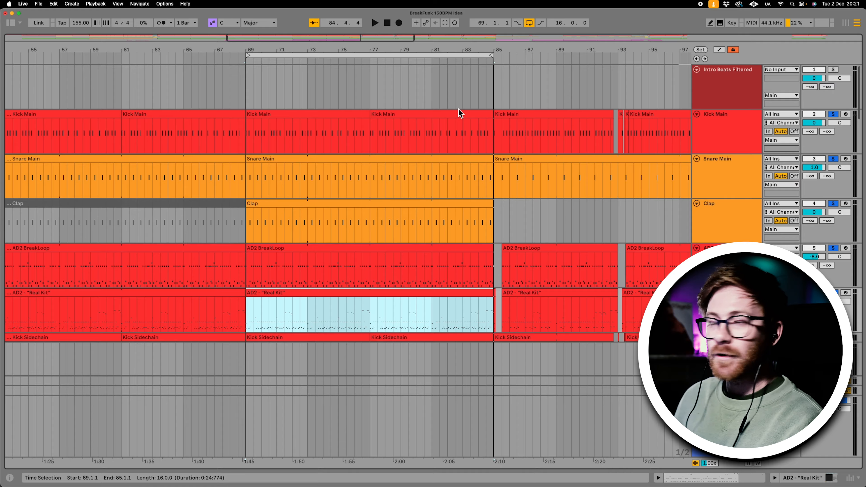
{"action": "left_click", "coordinate": [449, 94]}
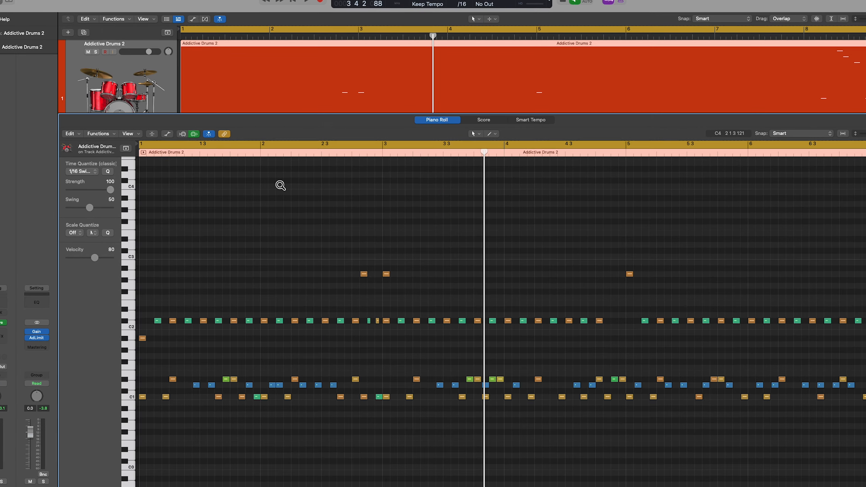
- Switch to Logic Pro and examine the Addictive Drums 2 region's notes in the piano roll
{"action": "scroll", "coordinate": [282, 175], "scroll_direction": "down", "scroll_amount": 3}
{"action": "scroll", "coordinate": [281, 174], "scroll_direction": "up", "scroll_amount": 8}
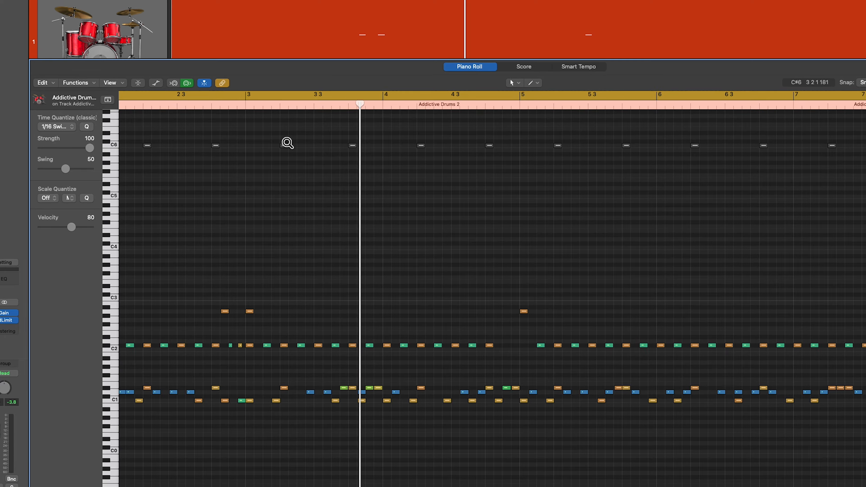
{"action": "scroll", "coordinate": [287, 131], "scroll_direction": "left", "scroll_amount": 5}
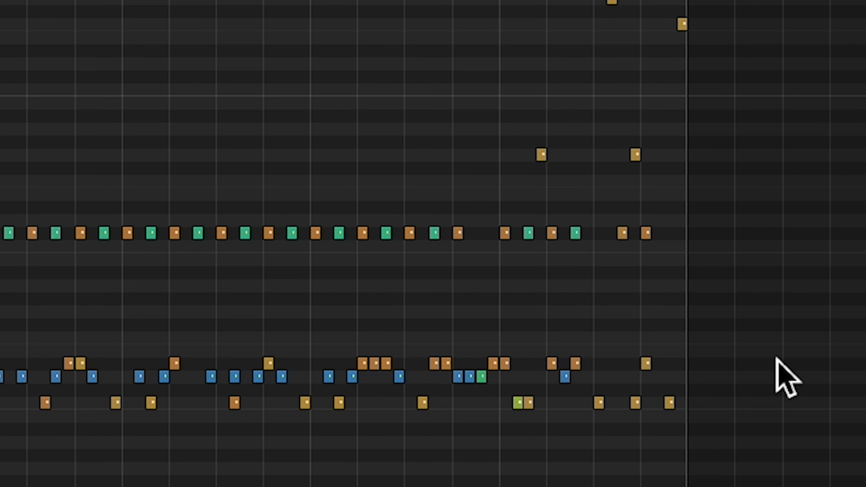
- Select the row of hits directly above the blue low-velocity notes across the Addictive Drums 2 pattern
{"action": "left_click_drag", "start_coordinate": [788, 369], "coordinate": [129, 330]}
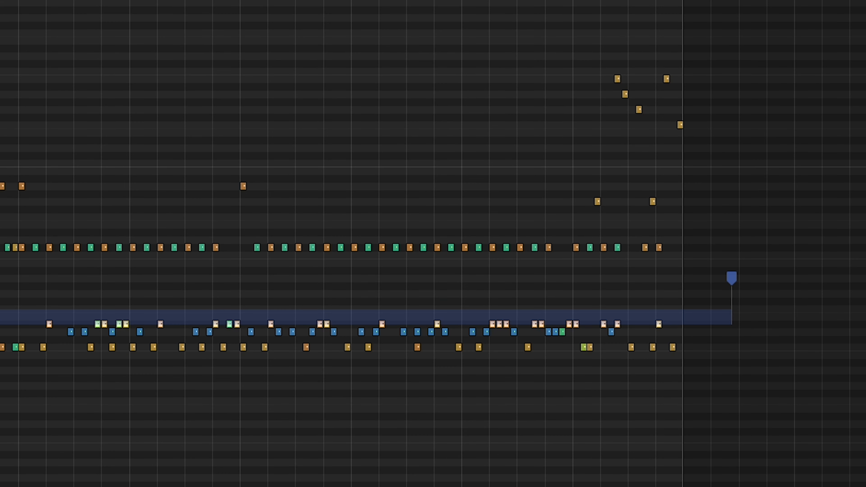
{"action": "scroll", "coordinate": [89, 332], "scroll_direction": "up", "scroll_amount": 3}
{"action": "scroll", "coordinate": [89, 333], "scroll_direction": "left", "scroll_amount": 5}
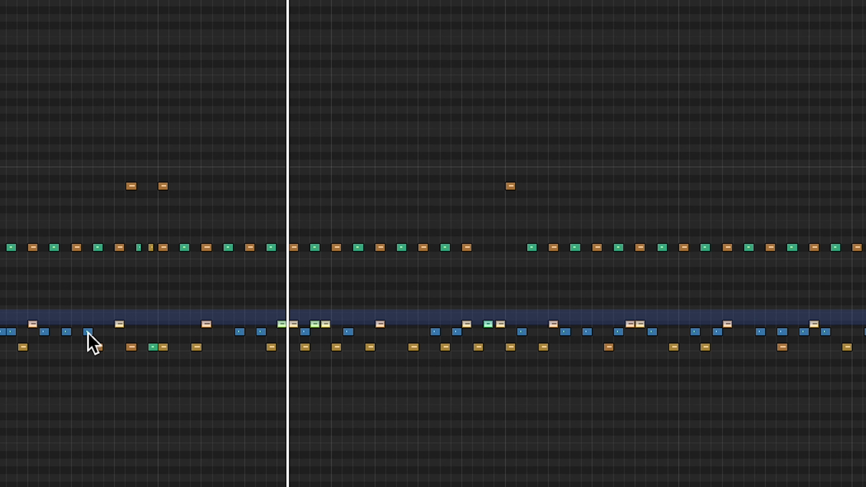
- Undo the last edit in the Addictive Drums 2 pattern
{"action": "scroll", "coordinate": [87, 331], "scroll_direction": "right", "scroll_amount": 1}
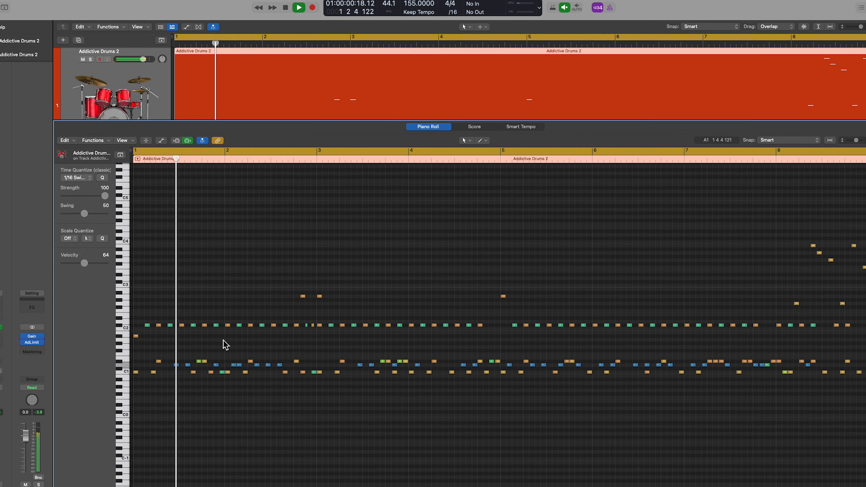
{"action": "key", "text": "super+z"}
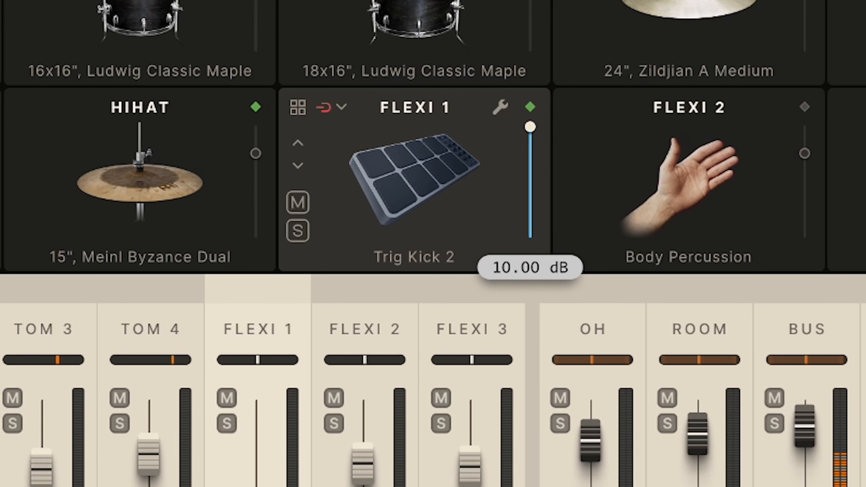
- Replace the Flexi 1 sound with Trig Kick 12 and adjust the kit piece's volume
{"action": "left_click_drag", "start_coordinate": [534, 158], "coordinate": [533, 167]}
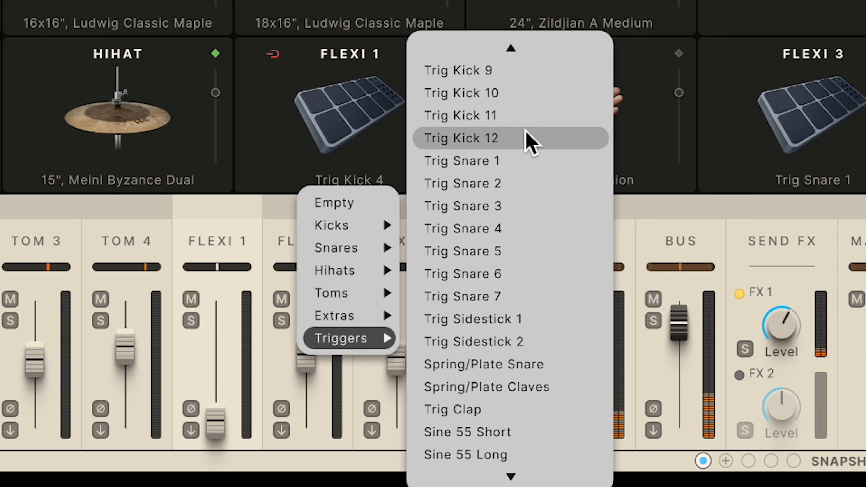
{"action": "left_click", "coordinate": [520, 140]}
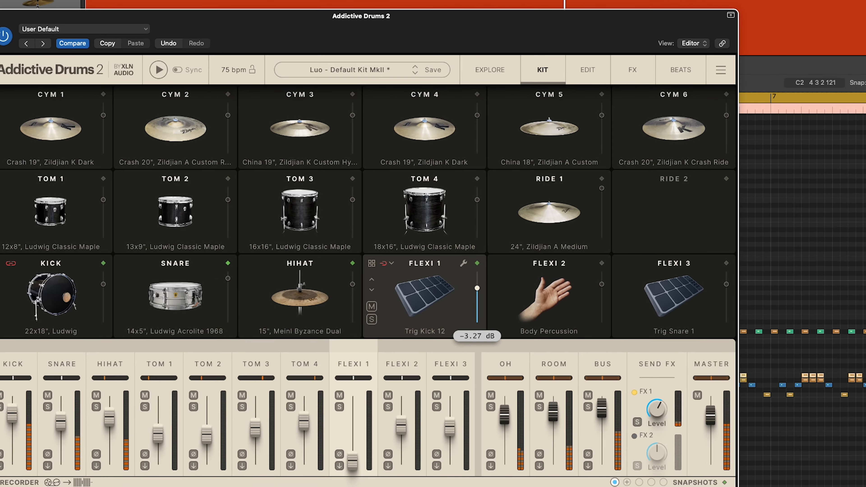
{"action": "left_click_drag", "start_coordinate": [477, 288], "coordinate": [505, 274]}
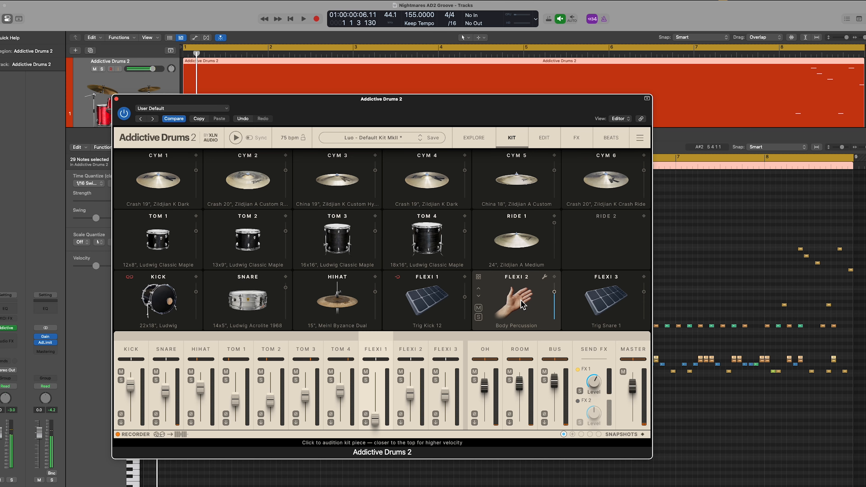
- Audition the Body Percussion in Flexi 2, link it to the snare and play the groove
{"action": "left_click", "coordinate": [516, 298]}
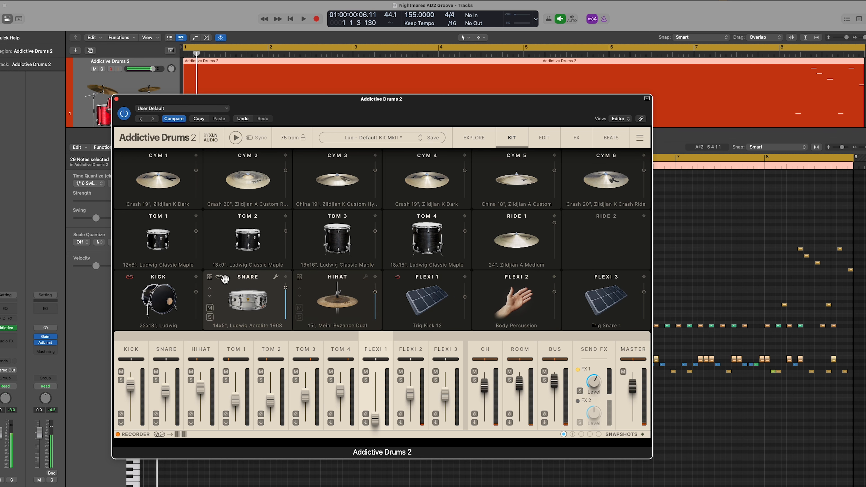
{"action": "left_click_drag", "start_coordinate": [512, 290], "coordinate": [522, 299]}
{"action": "left_click", "coordinate": [539, 306]}
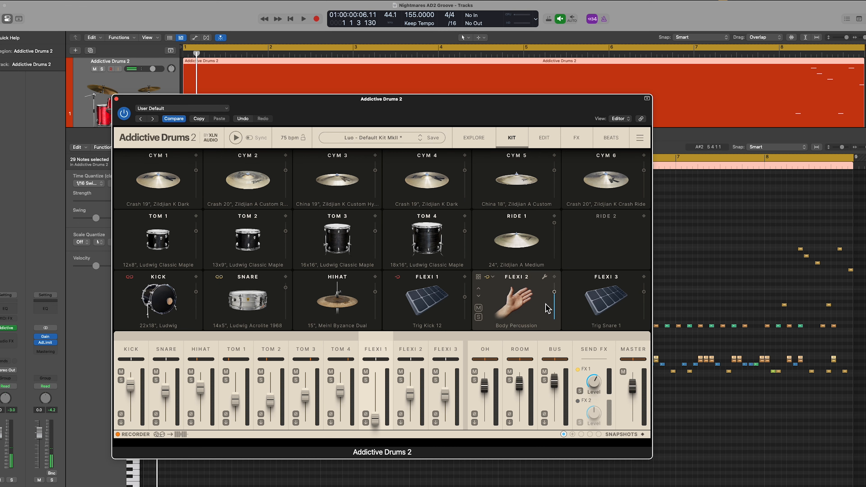
{"action": "key", "text": "space"}
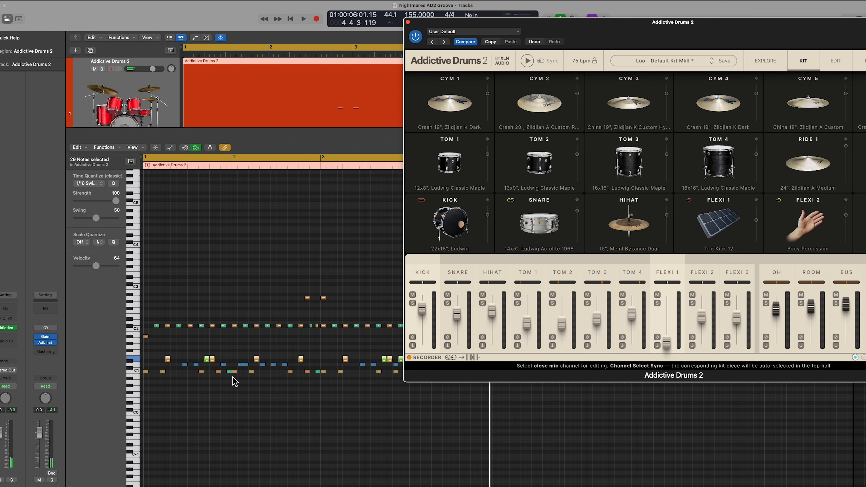
- Select the two stacked snare notes late in bar 1, play the pattern and uncover the piano roll behind the drum instrument
{"action": "left_click", "coordinate": [224, 365]}
{"action": "left_click", "coordinate": [446, 357]}
{"action": "left_click", "coordinate": [465, 356]}
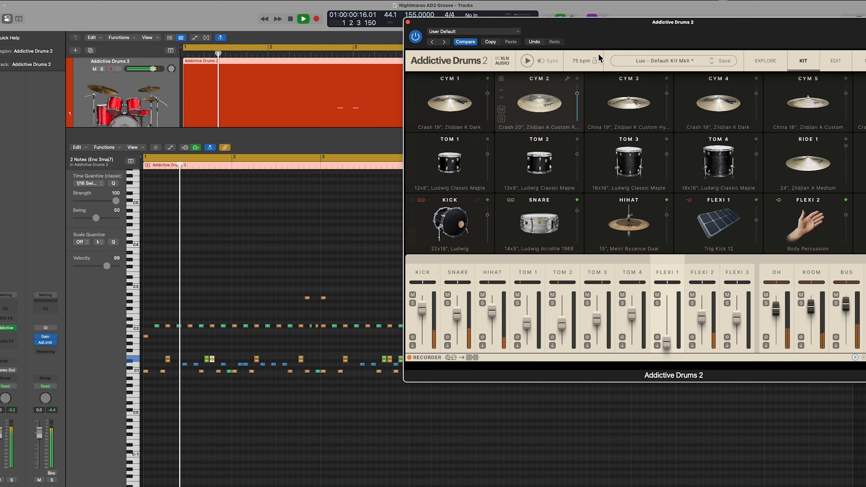
{"action": "left_click_drag", "start_coordinate": [608, 40], "coordinate": [133, 111]}
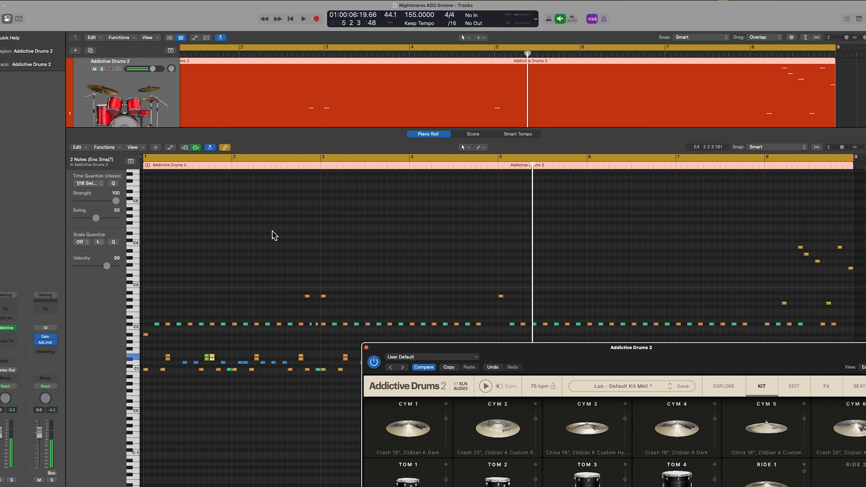
- Unmute the whole row of C6 notes across the Addictive Drums 2 region and check individual hits
{"action": "scroll", "coordinate": [275, 236], "scroll_direction": "up", "scroll_amount": 5}
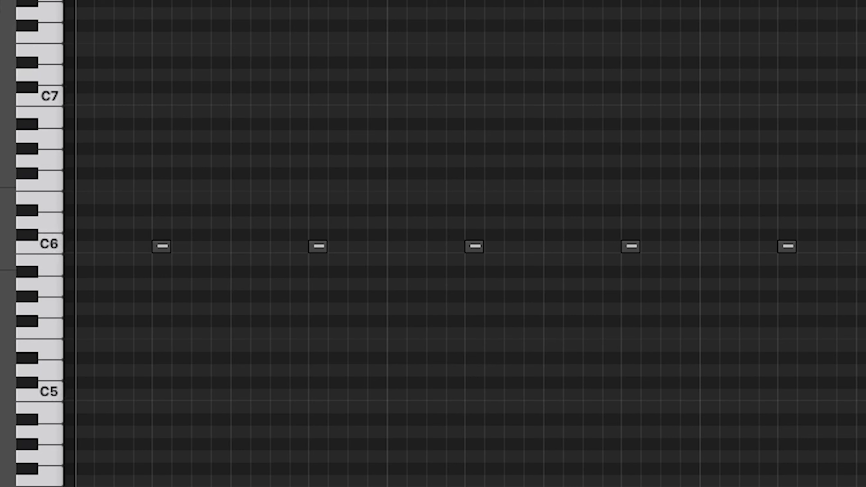
{"action": "left_click_drag", "start_coordinate": [864, 309], "coordinate": [65, 124]}
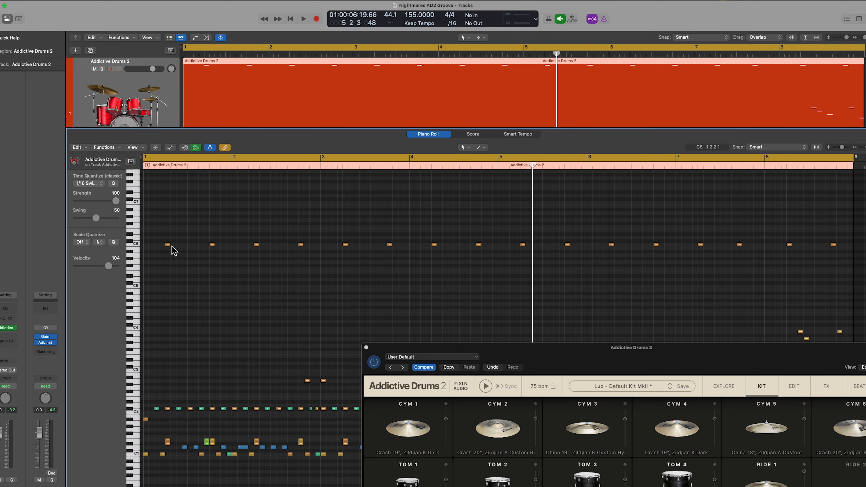
{"action": "left_click", "coordinate": [168, 244]}
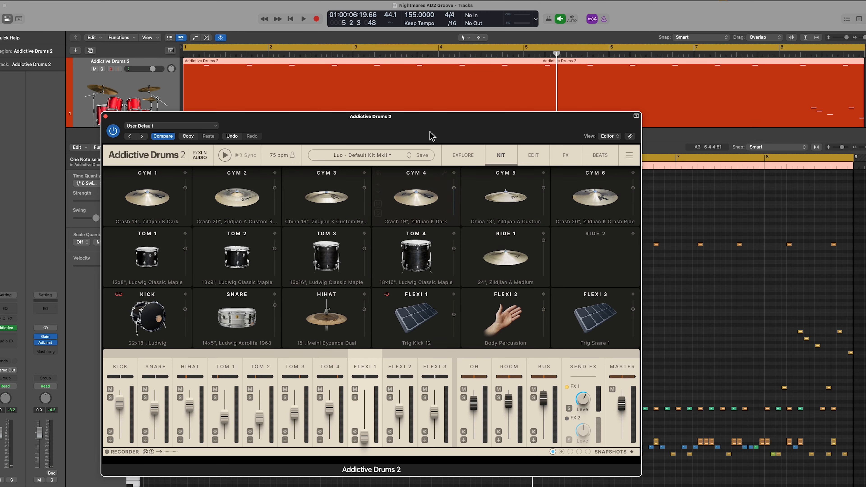
{"action": "left_click_drag", "start_coordinate": [430, 132], "coordinate": [634, 306]}
{"action": "left_click", "coordinate": [217, 253]}
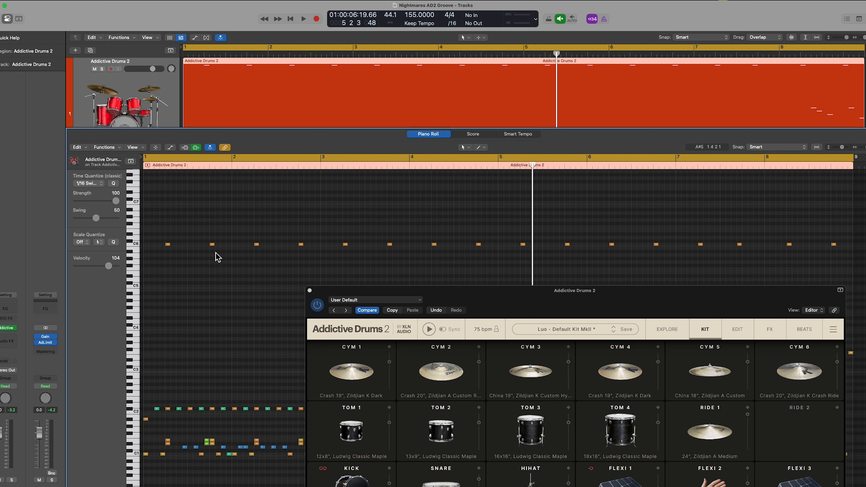
- Bring the drum instrument into view and link the Istanbul Agop Clap Stack in Flexi 2 to Clap Stack Hit
{"action": "left_click_drag", "start_coordinate": [791, 305], "coordinate": [655, 82]}
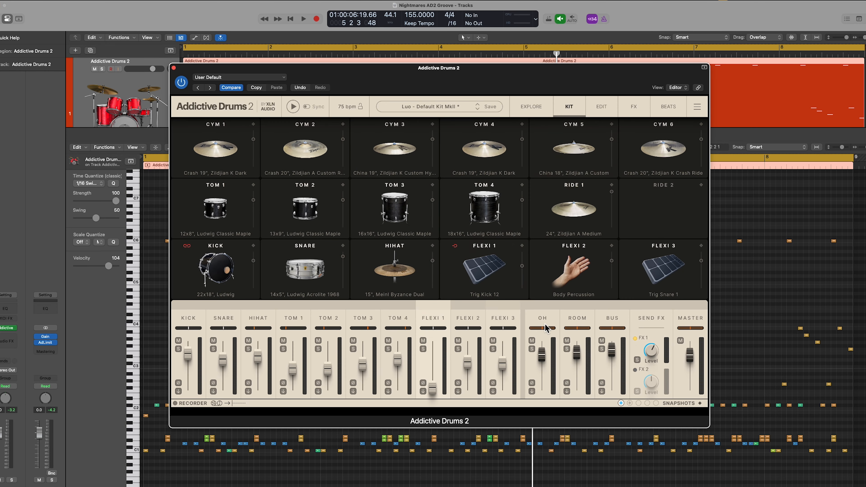
{"action": "left_click_drag", "start_coordinate": [390, 78], "coordinate": [624, 253]}
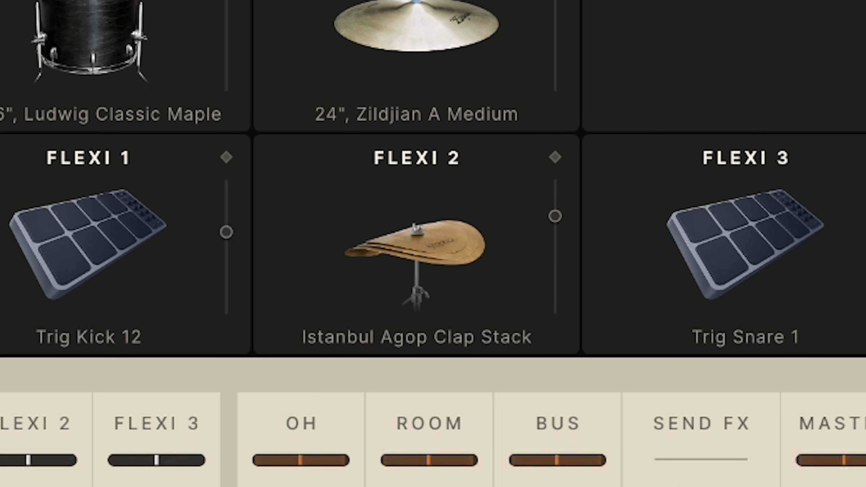
{"action": "left_click", "coordinate": [461, 242]}
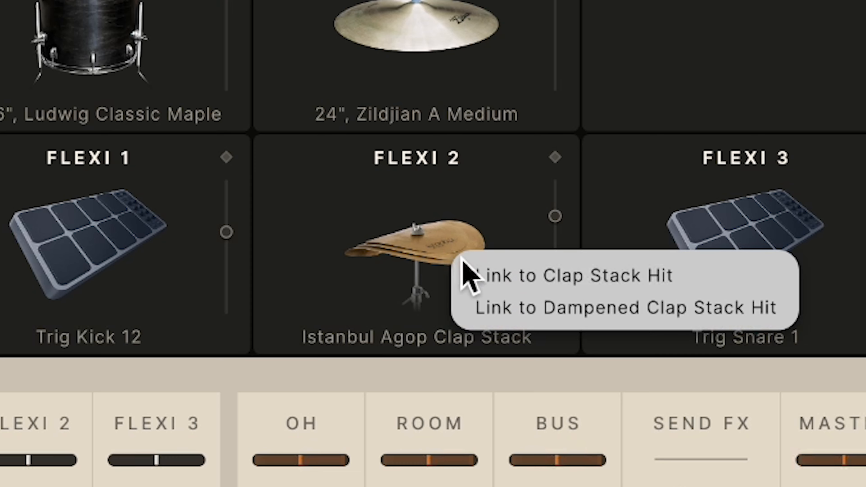
{"action": "left_click", "coordinate": [547, 284]}
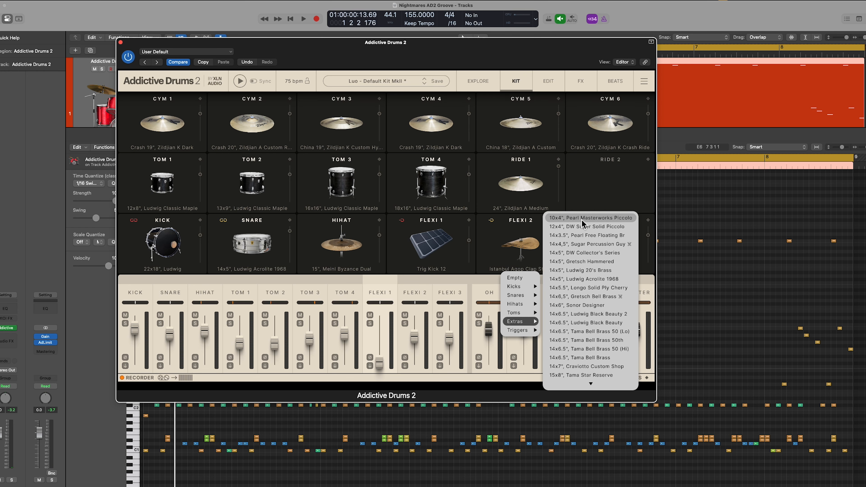
- Try the 10x4" Pearl Masterworks Piccolo in Flexi 2 at about -8.79 dB and step through to the 14x4,5" Sugar Percussion snare
{"action": "left_click", "coordinate": [581, 221]}
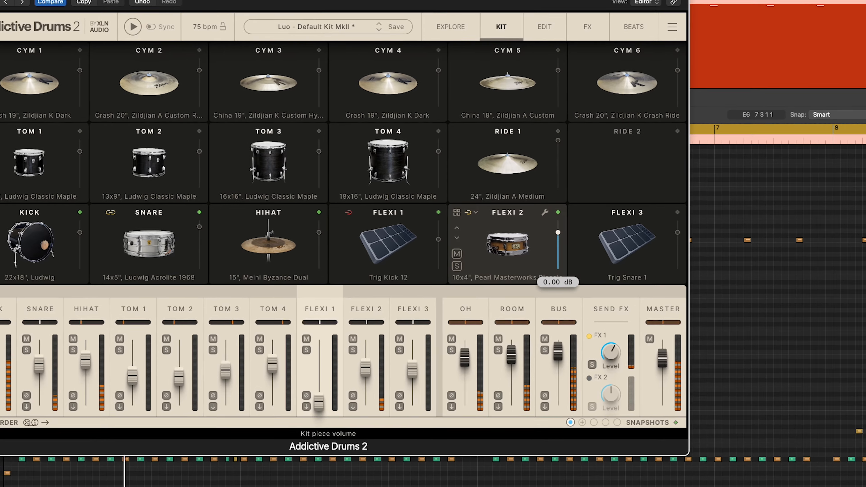
{"action": "mouse_move", "coordinate": [557, 233]}
{"action": "left_mouse_down"}
{"action": "mouse_move", "coordinate": [558, 252]}
{"action": "mouse_move", "coordinate": [557, 244]}
{"action": "left_mouse_up"}
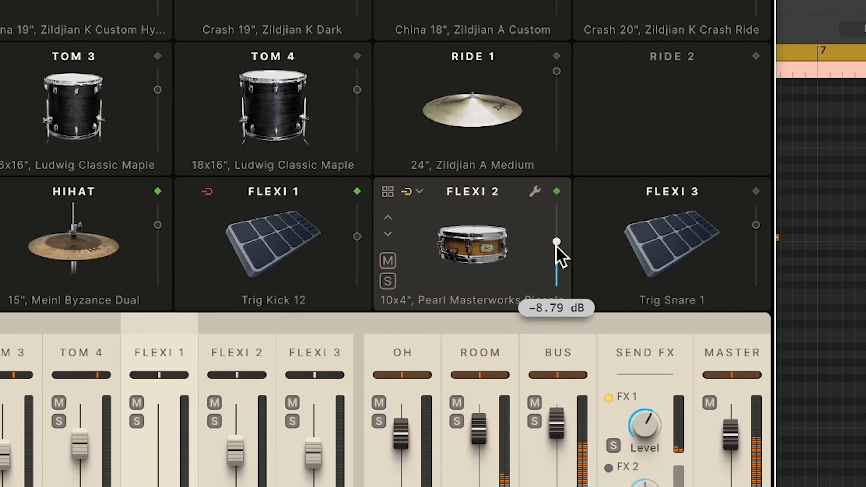
{"action": "left_click", "coordinate": [387, 234]}
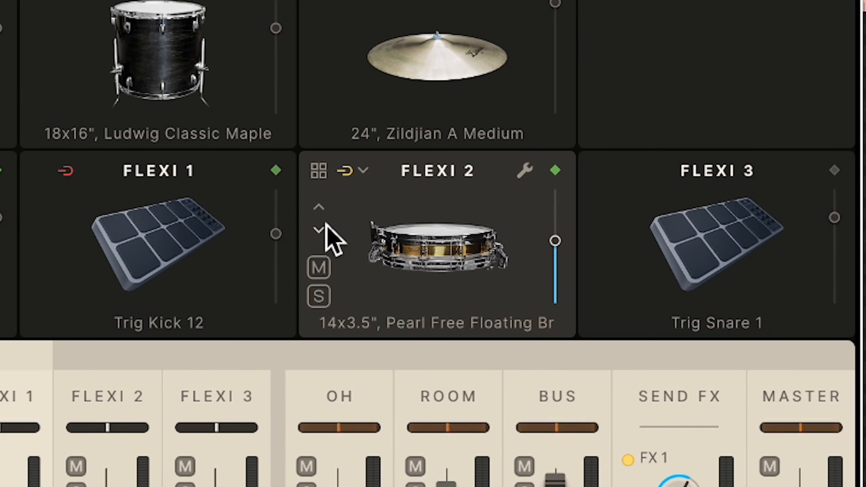
{"action": "left_click", "coordinate": [304, 227]}
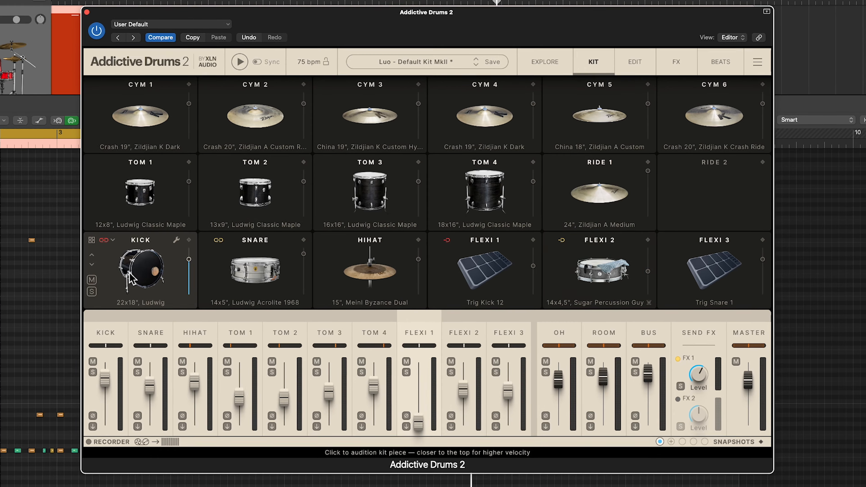
- Insert KClip3 in stereo as an effect on the Addictive Drums 2 channel
{"action": "left_click", "coordinate": [36, 224]}
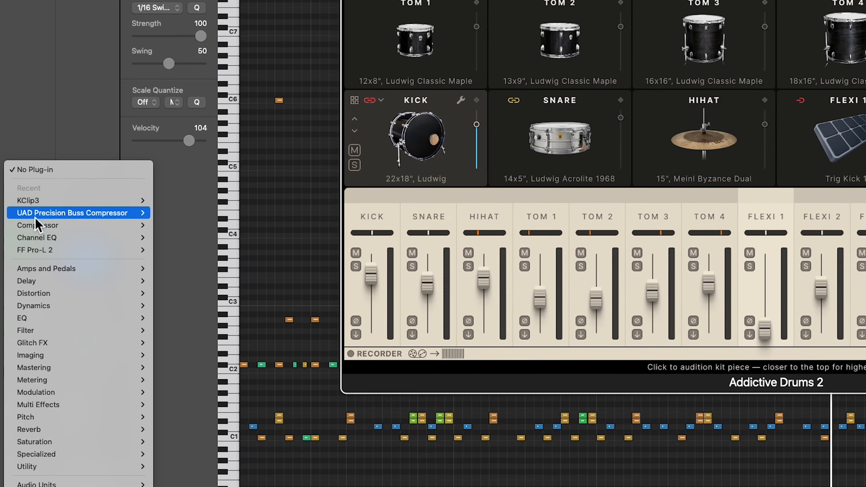
{"action": "mouse_move", "coordinate": [41, 210]}
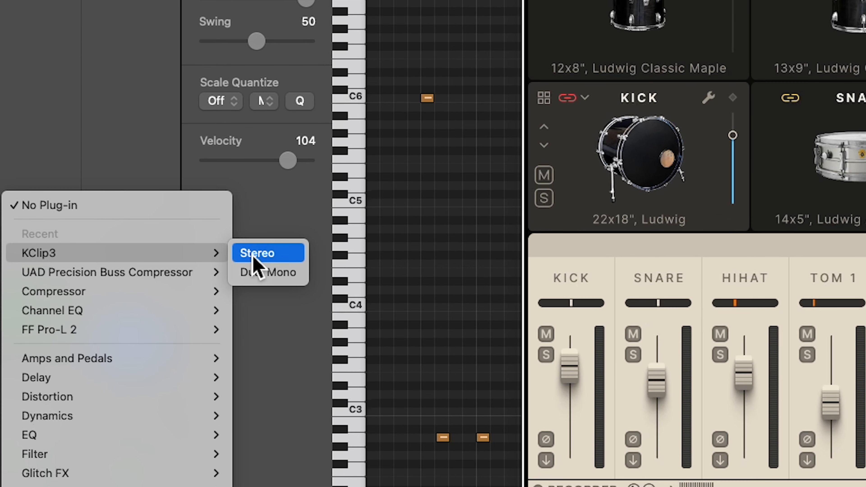
{"action": "left_click", "coordinate": [239, 244]}
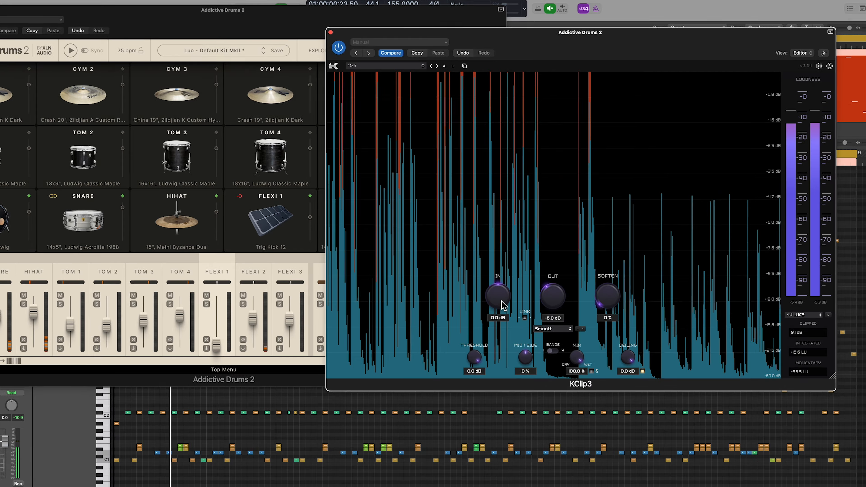
- Push KClip3's input gain up to about 15.2 dB during playback and bring it back to around 8.5 dB
{"action": "left_click_drag", "start_coordinate": [501, 303], "coordinate": [309, 290]}
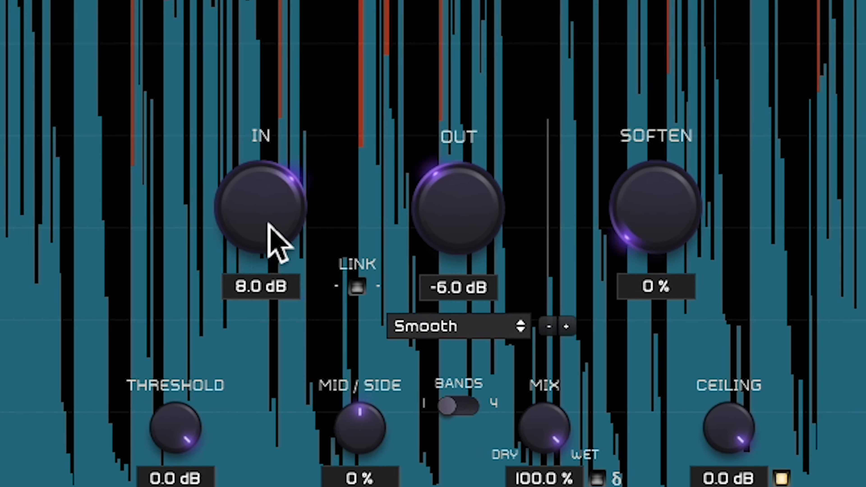
{"action": "left_click_drag", "start_coordinate": [266, 243], "coordinate": [270, 201]}
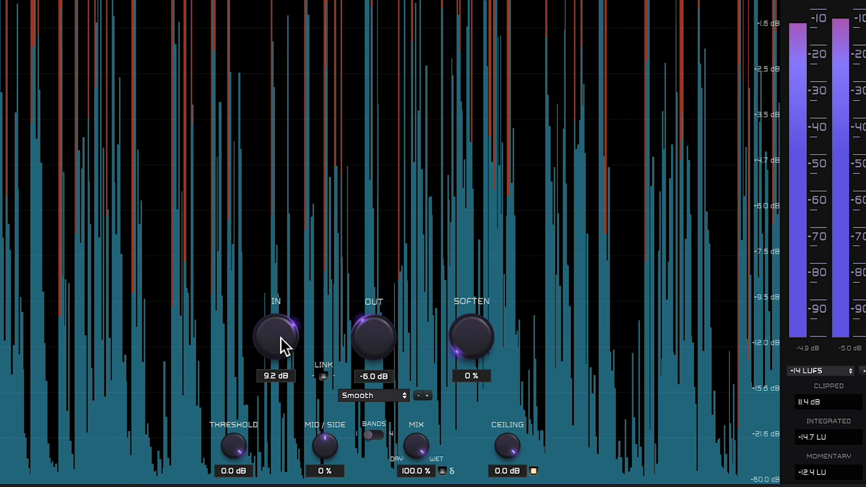
{"action": "left_click_drag", "start_coordinate": [281, 339], "coordinate": [280, 283]}
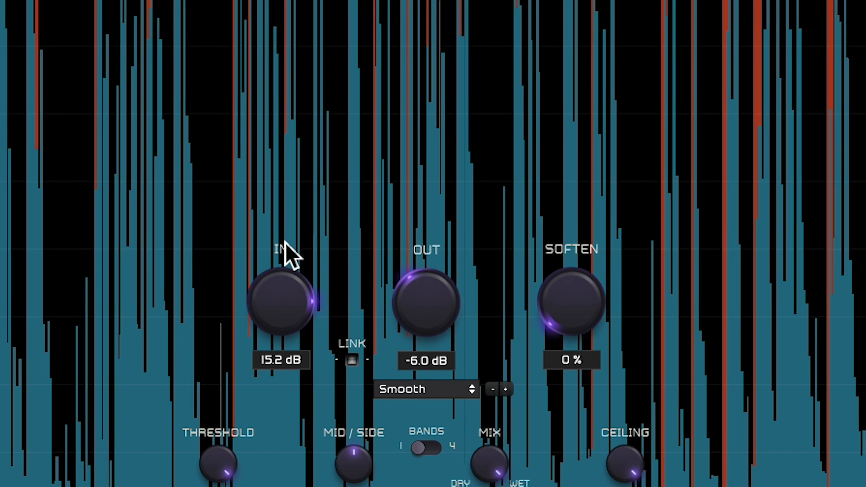
{"action": "left_click_drag", "start_coordinate": [285, 241], "coordinate": [399, 380]}
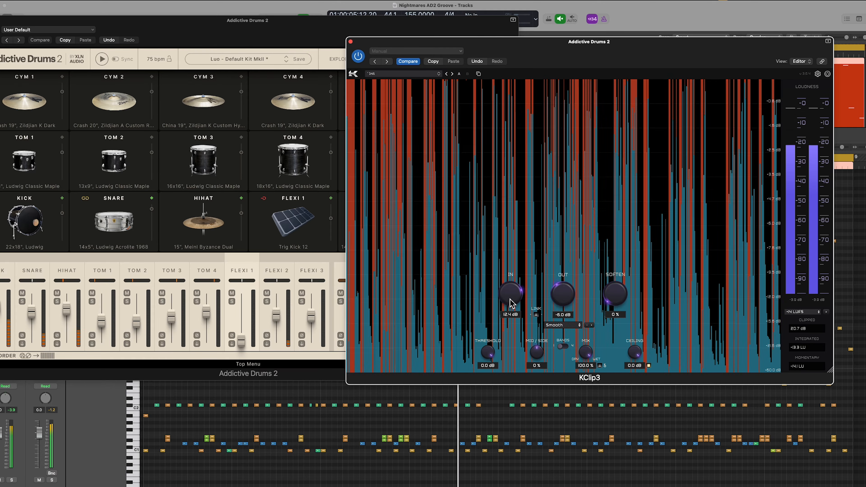
{"action": "left_click_drag", "start_coordinate": [510, 304], "coordinate": [510, 306]}
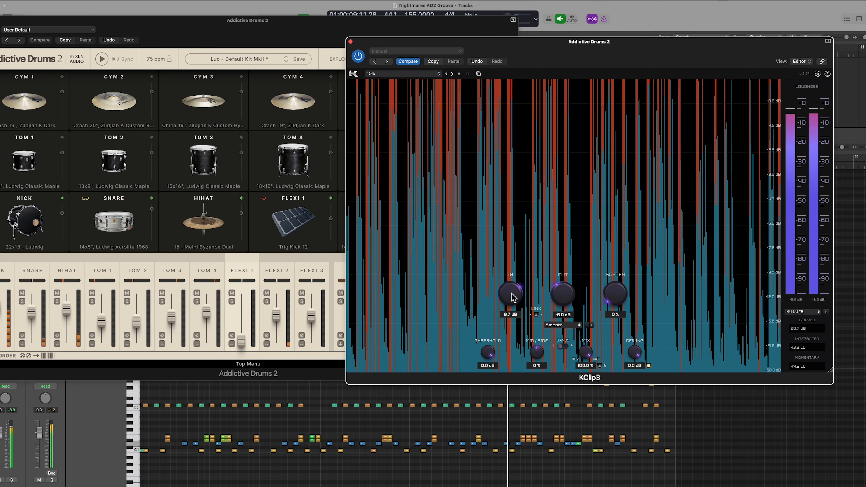
{"action": "left_click_drag", "start_coordinate": [510, 301], "coordinate": [510, 296]}
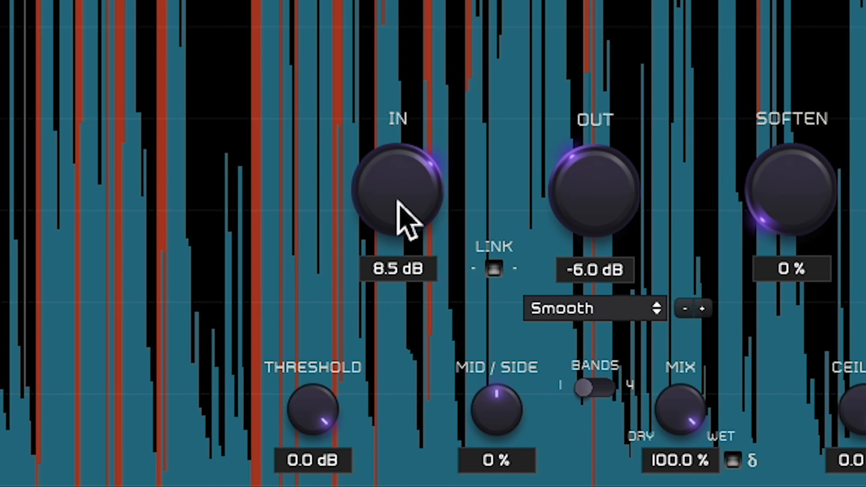
{"action": "left_click_drag", "start_coordinate": [397, 201], "coordinate": [397, 208]}
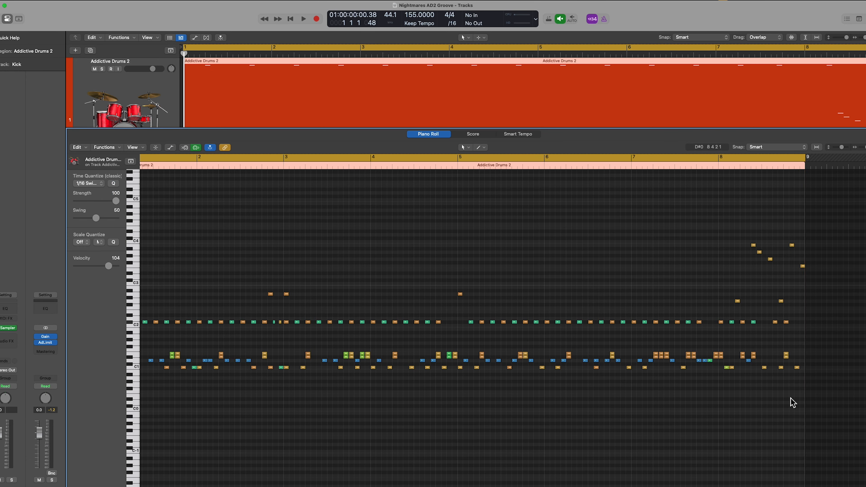
- Examine the Kick region's notes in the piano roll and return to the tracks to compare it with Addictive Drums 2
{"action": "scroll", "coordinate": [793, 403], "scroll_direction": "left", "scroll_amount": 3}
{"action": "key", "text": "e"}
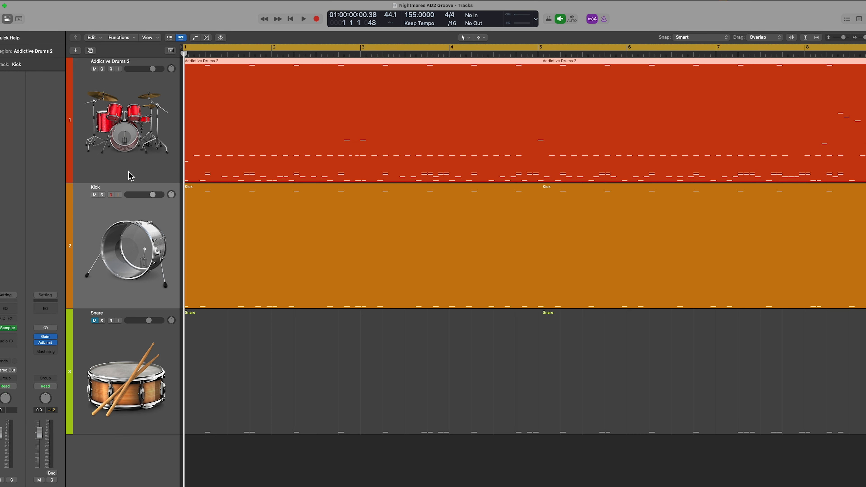
{"action": "left_click", "coordinate": [234, 236]}
{"action": "key", "text": "e"}
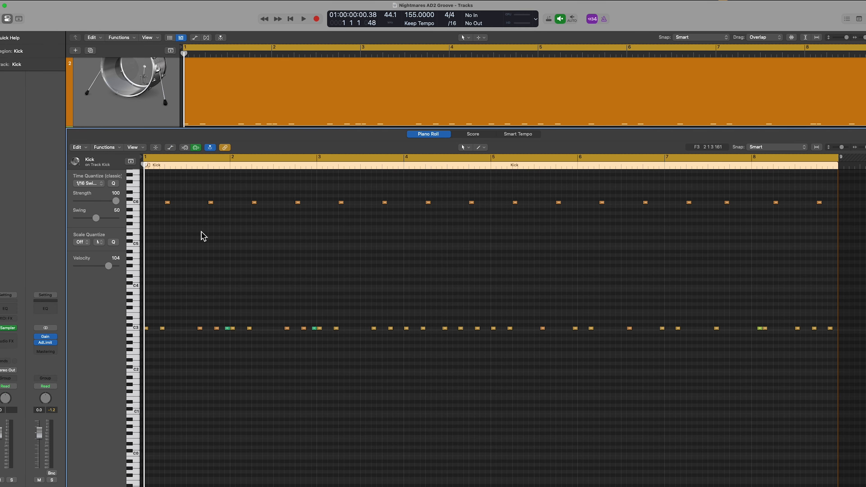
{"action": "left_click_drag", "start_coordinate": [534, 219], "coordinate": [123, 191]}
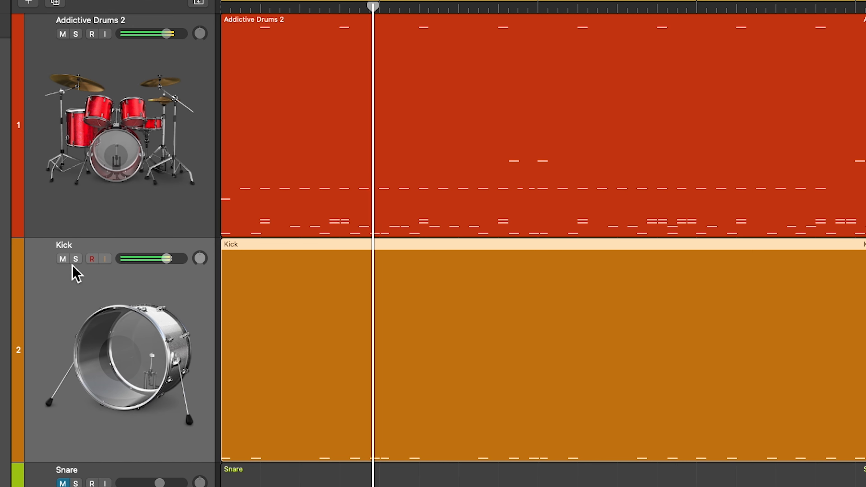
- Solo the Kick and Addictive Drums 2 tracks and move the Kick track above Addictive Drums 2
{"action": "left_click", "coordinate": [76, 259]}
{"action": "left_click", "coordinate": [76, 34]}
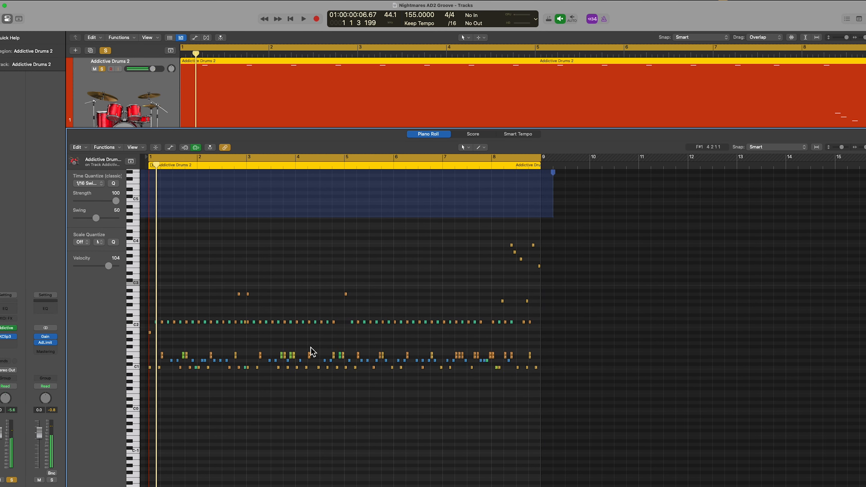
{"action": "scroll", "coordinate": [461, 405], "scroll_direction": "up", "scroll_amount": 5}
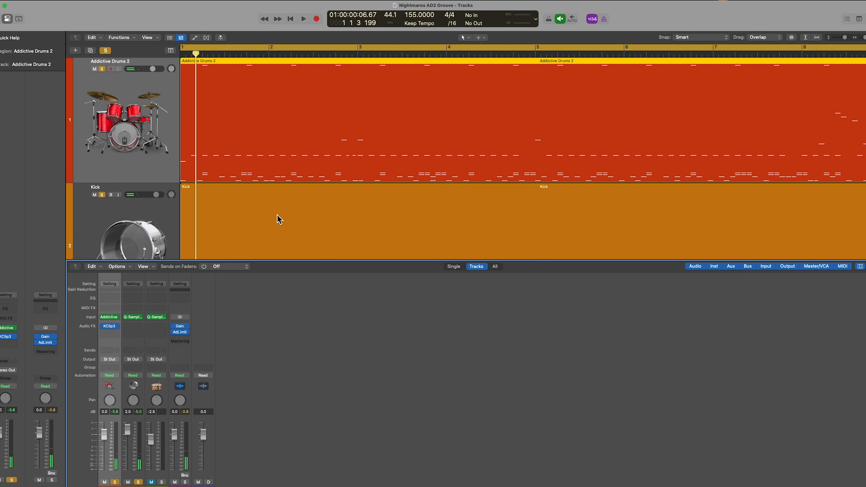
{"action": "key", "text": "x"}
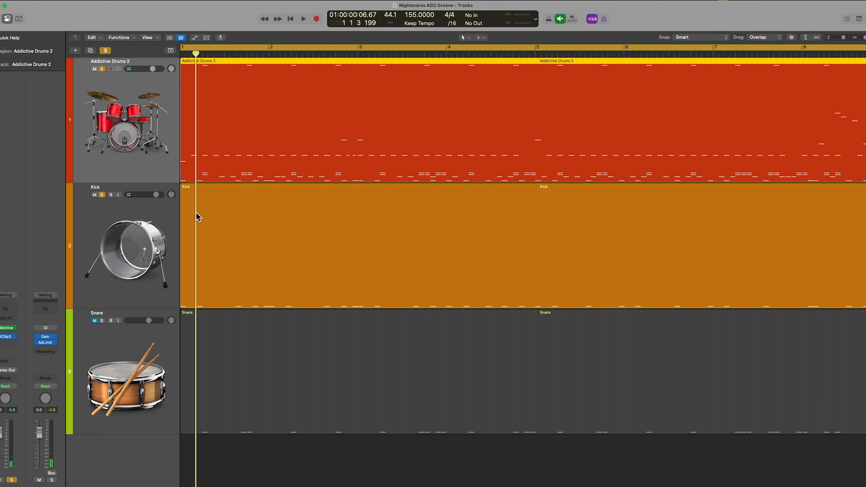
{"action": "key", "text": "p"}
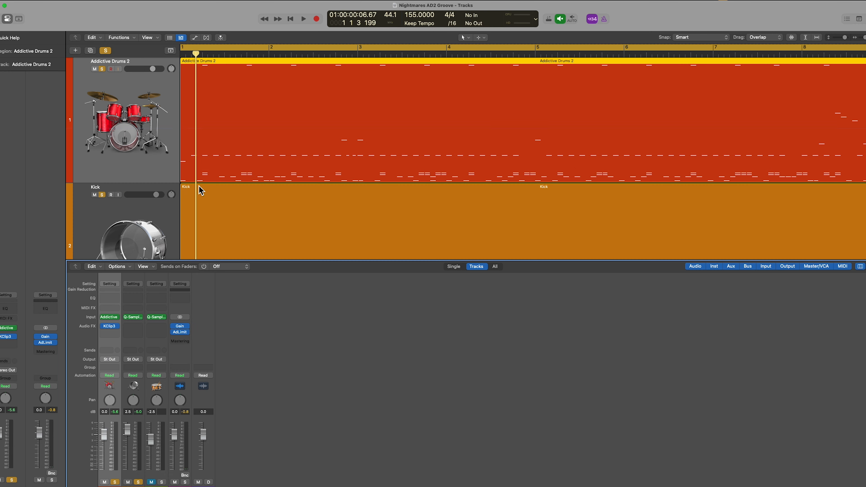
{"action": "key", "text": "x"}
{"action": "left_click_drag", "start_coordinate": [136, 329], "coordinate": [141, 71]}
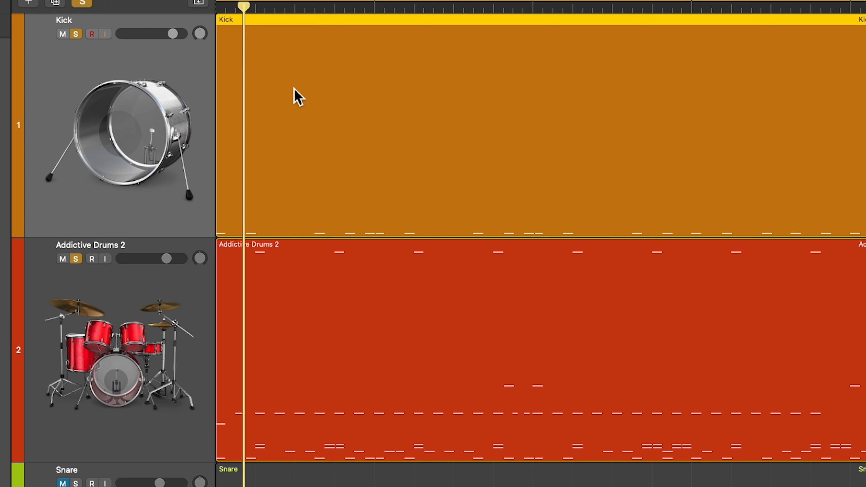
- Open the Addictive Drums 2 region in the piano roll and examine its kick notes at C1
{"action": "double_click", "coordinate": [324, 309]}
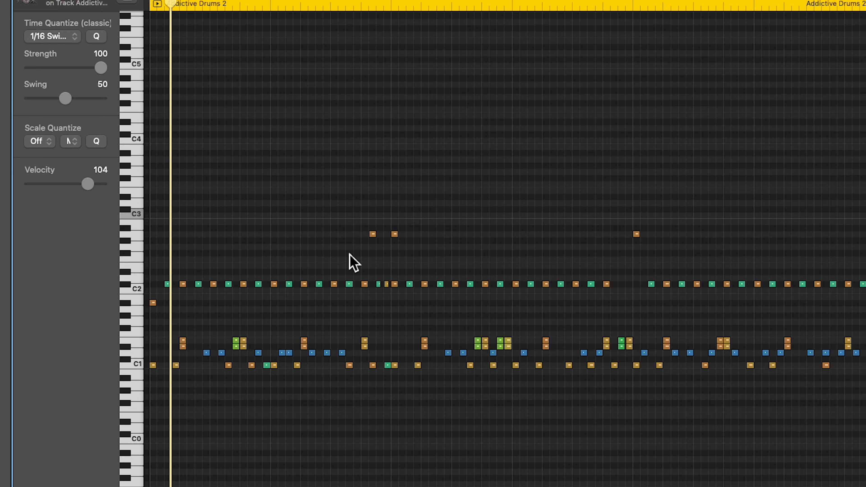
{"action": "key", "text": "t"}
{"action": "left_click", "coordinate": [316, 368]}
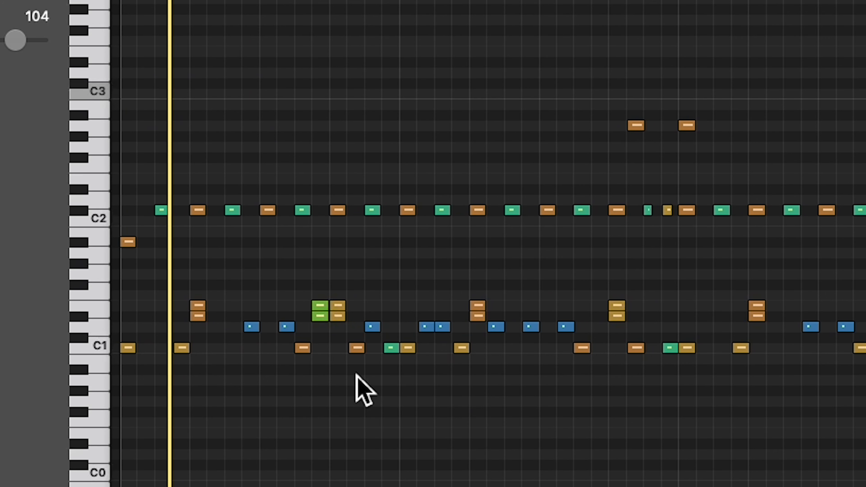
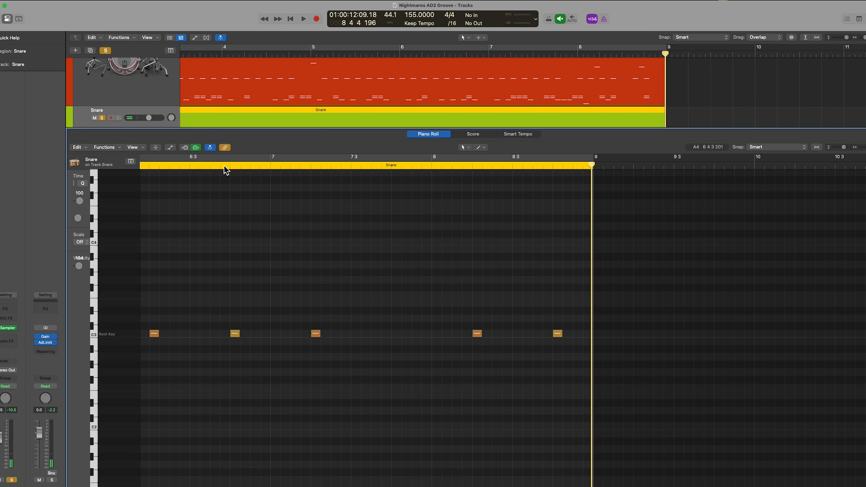
- Play the soloed groove and return from the Snare notes to the full Kick, Addictive Drums 2 and Snare regions
{"action": "left_click", "coordinate": [223, 165]}
{"action": "key", "text": "space"}
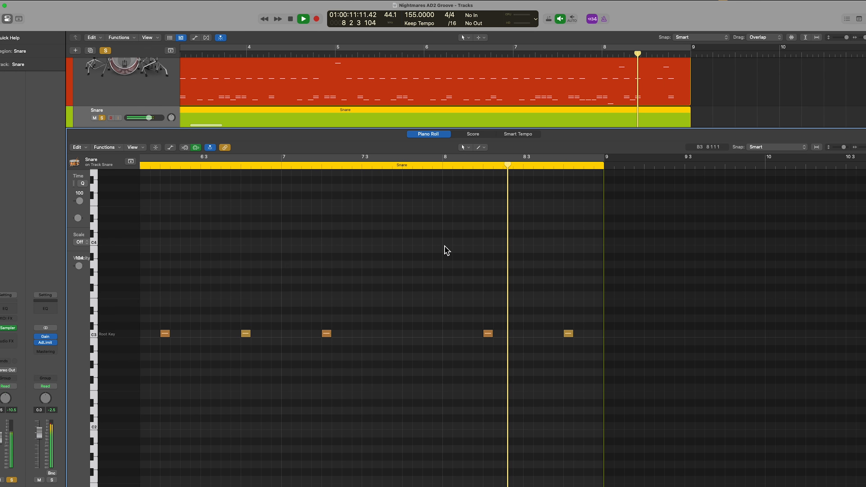
{"action": "scroll", "coordinate": [447, 248], "scroll_direction": "down", "scroll_amount": 2}
{"action": "key", "text": "x"}
{"action": "key", "text": "x"}
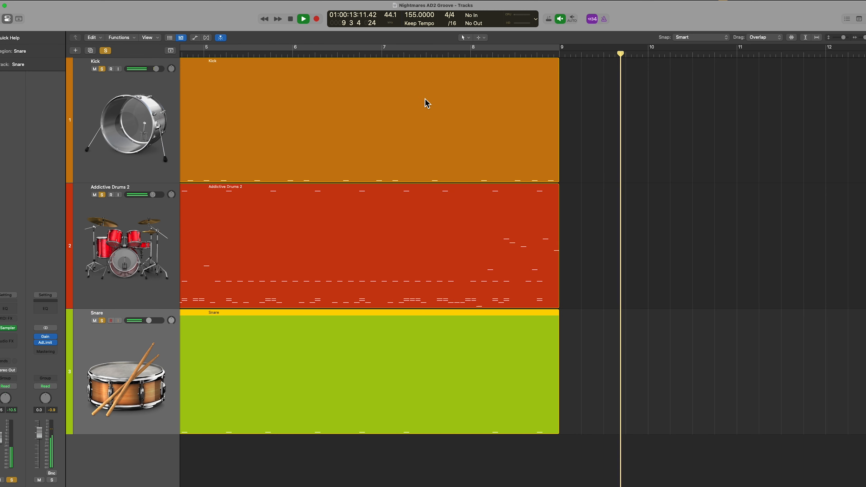
{"action": "scroll", "coordinate": [425, 99], "scroll_direction": "down", "scroll_amount": 10}
{"action": "scroll", "coordinate": [426, 102], "scroll_direction": "up", "scroll_amount": 8}
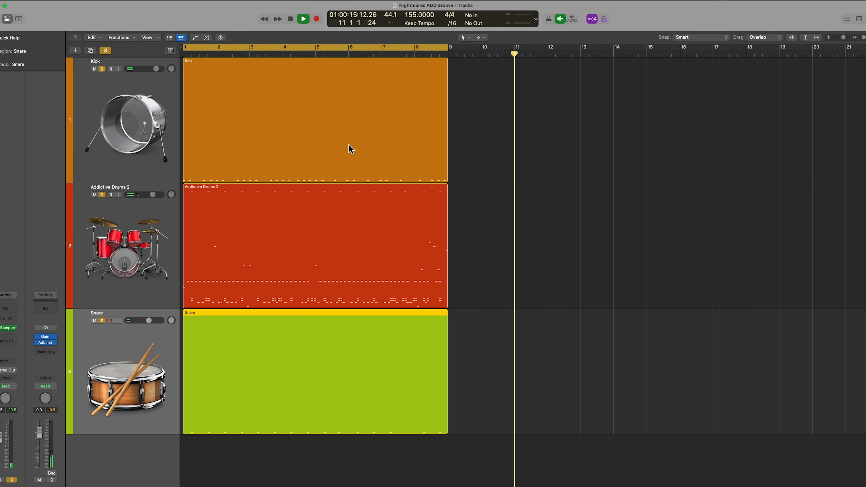
{"action": "scroll", "coordinate": [356, 143], "scroll_direction": "up", "scroll_amount": 3}
{"action": "key", "text": "t"}
{"action": "left_click", "coordinate": [427, 207]}
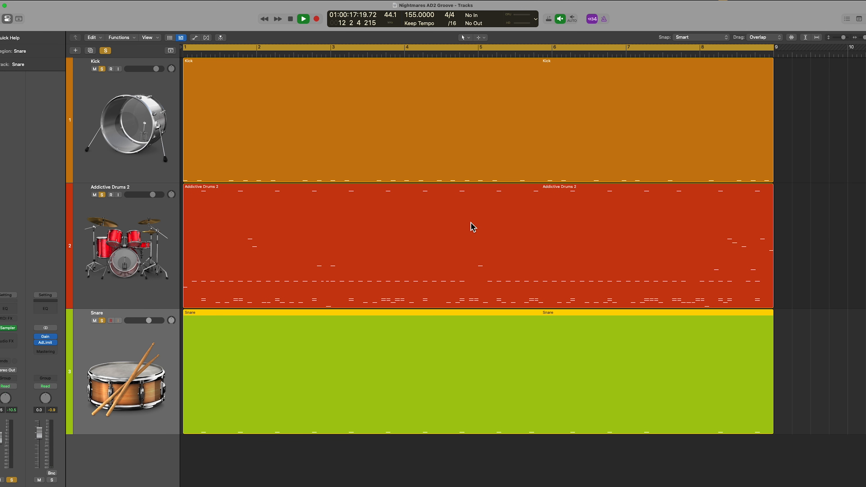
{"action": "scroll", "coordinate": [470, 222], "scroll_direction": "up", "scroll_amount": 3}
- Examine the Addictive Drums 2 region's notes in the piano roll during playback and return to the tracks
{"action": "double_click", "coordinate": [630, 247]}
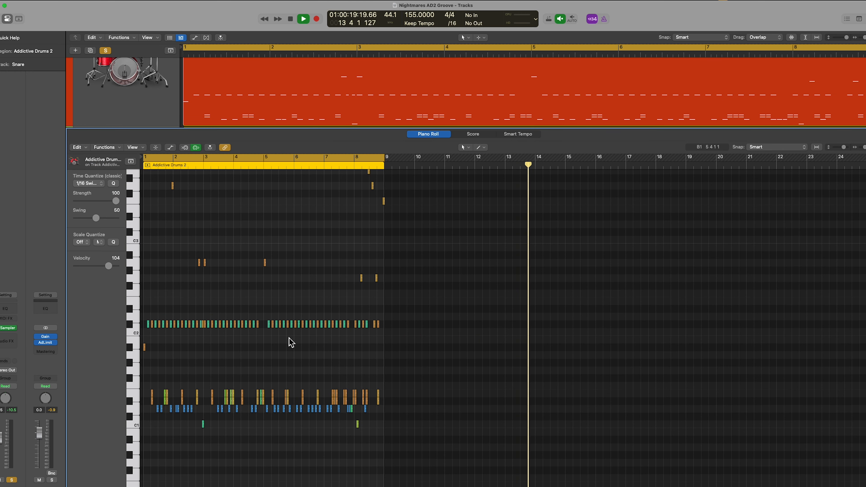
{"action": "scroll", "coordinate": [292, 342], "scroll_direction": "down", "scroll_amount": 2}
{"action": "scroll", "coordinate": [293, 343], "scroll_direction": "up", "scroll_amount": 5}
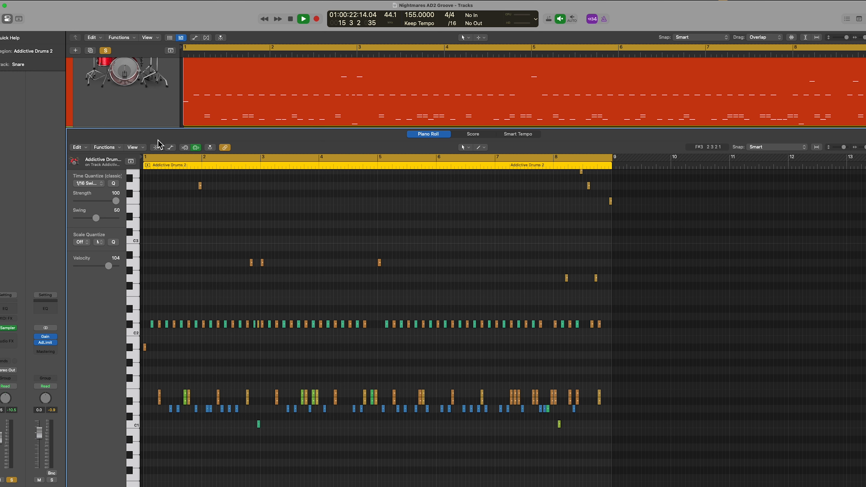
{"action": "left_click", "coordinate": [172, 148]}
{"action": "left_click", "coordinate": [172, 148]}
{"action": "key", "text": "p"}
- Select the Kick, Addictive Drums 2 and Snare tracks together and examine their combined notes in the piano roll
{"action": "scroll", "coordinate": [191, 153], "scroll_direction": "down", "scroll_amount": 2}
{"action": "left_click", "coordinate": [136, 63]}
{"action": "left_click", "coordinate": [138, 173], "text": "shift"}
{"action": "left_click", "coordinate": [149, 321], "text": "shift"}
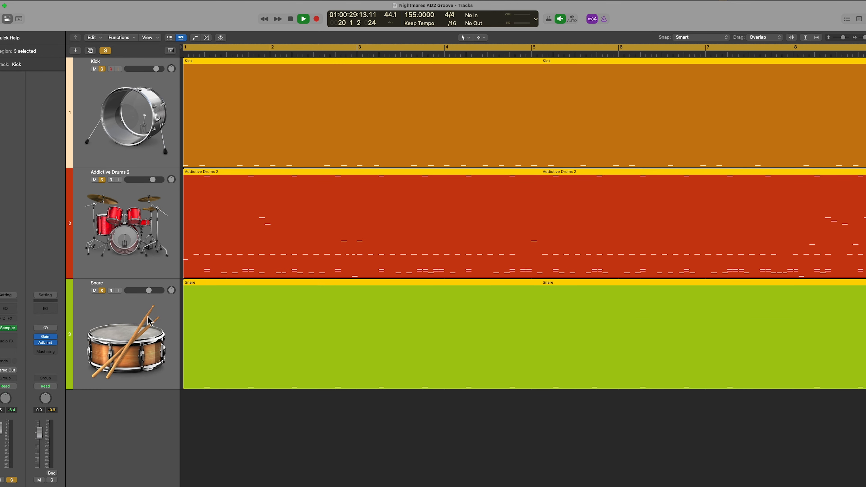
{"action": "key", "text": "p"}
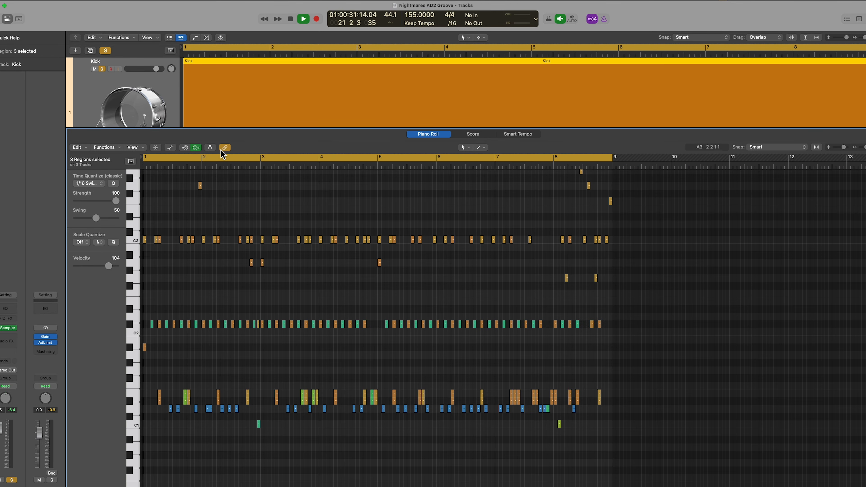
{"action": "scroll", "coordinate": [342, 198], "scroll_direction": "up", "scroll_amount": 5}
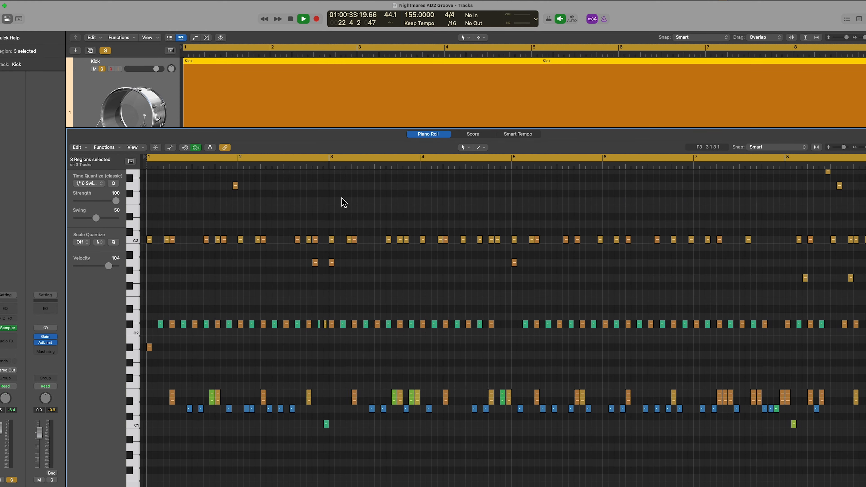
{"action": "scroll", "coordinate": [344, 202], "scroll_direction": "down", "scroll_amount": 3}
{"action": "scroll", "coordinate": [344, 202], "scroll_direction": "up", "scroll_amount": 2}
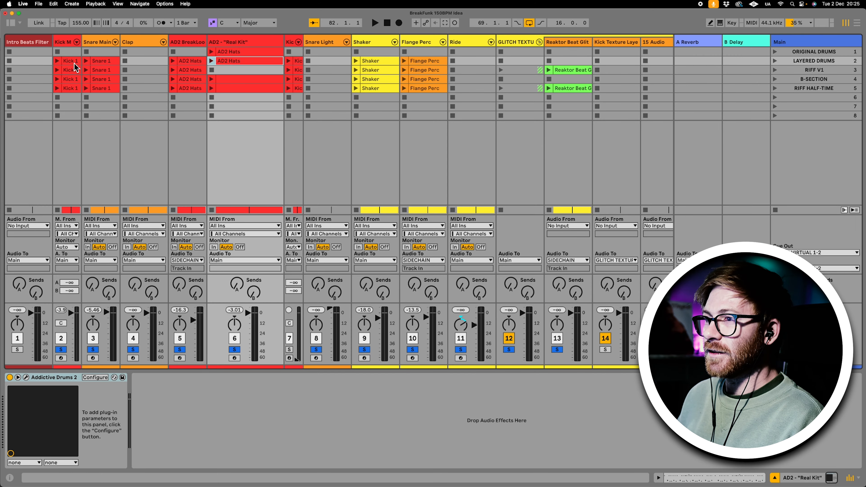
- Switch to the BreakFunk 150BPM Idea set in Ableton Live, inspect the Kick 1 clip's notes and enlarge Bass Heavy's Serum 2 window
{"action": "left_click", "coordinate": [75, 63]}
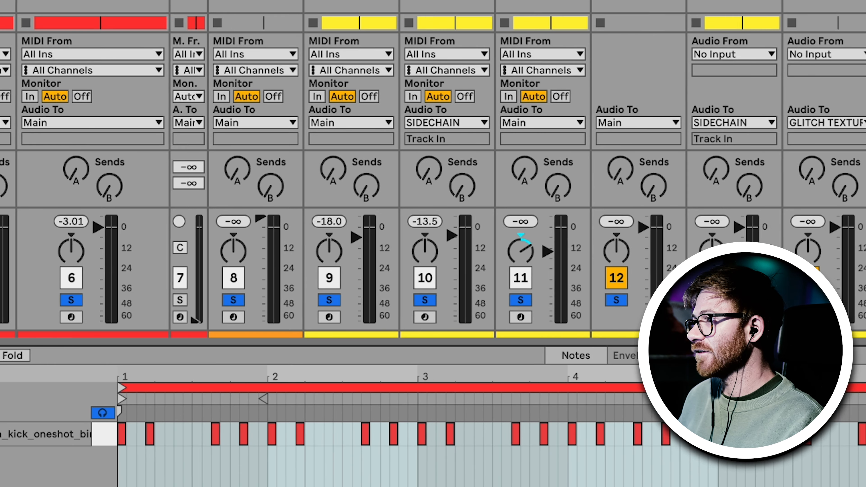
{"action": "scroll", "coordinate": [433, 191], "scroll_direction": "right", "scroll_amount": 20}
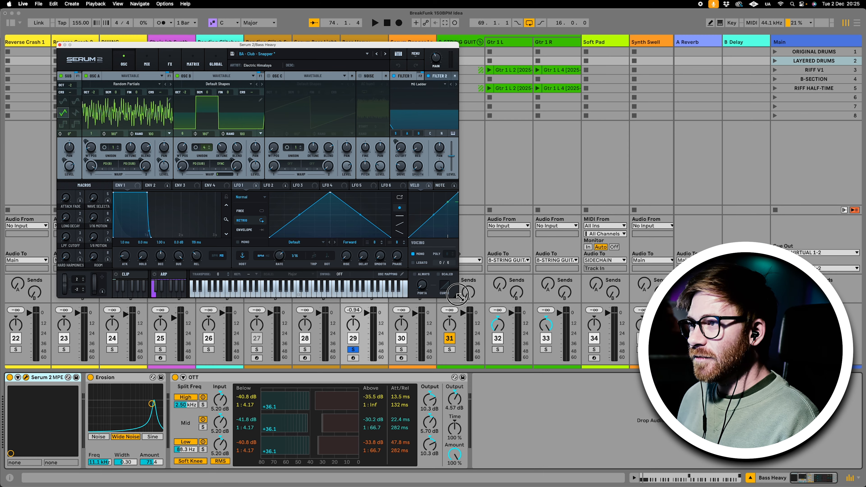
{"action": "left_click_drag", "start_coordinate": [458, 295], "coordinate": [541, 300]}
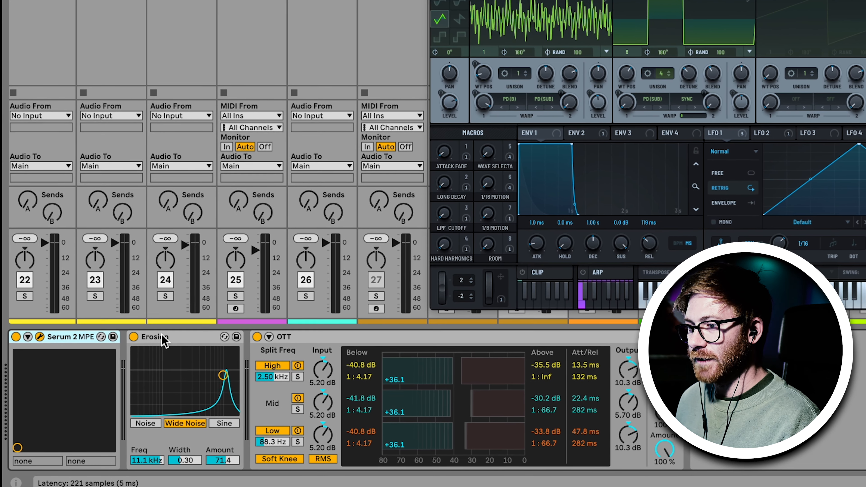
- Bypass Erosion and OTT on the Bass Heavy track, re-enable Erosion and set it to 10.7 kHz with an amount of 122
{"action": "left_click", "coordinate": [134, 337]}
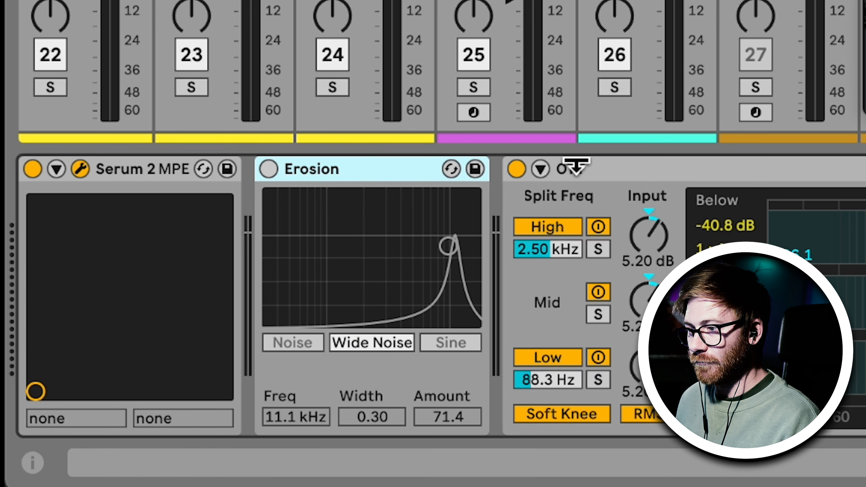
{"action": "left_click", "coordinate": [516, 169]}
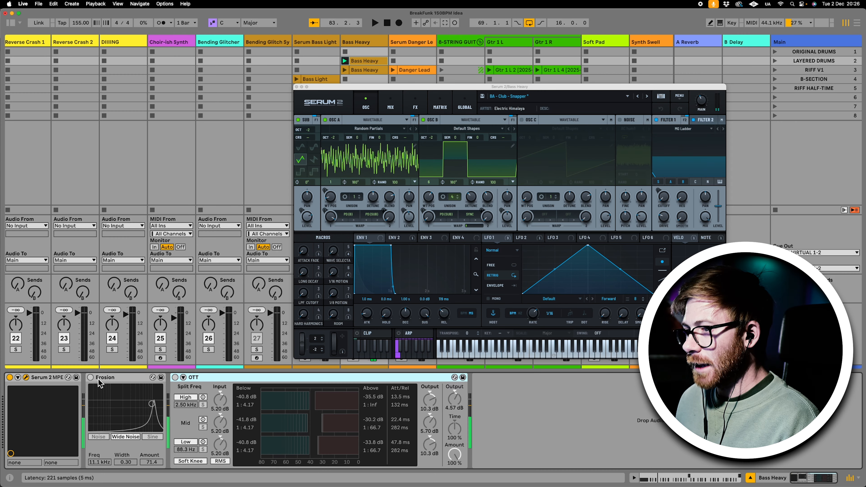
{"action": "left_click", "coordinate": [101, 384]}
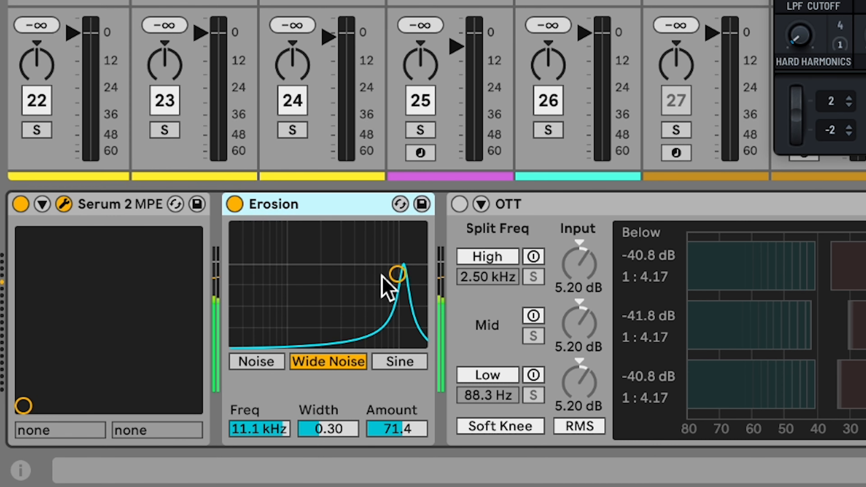
{"action": "left_click_drag", "start_coordinate": [396, 275], "coordinate": [400, 260]}
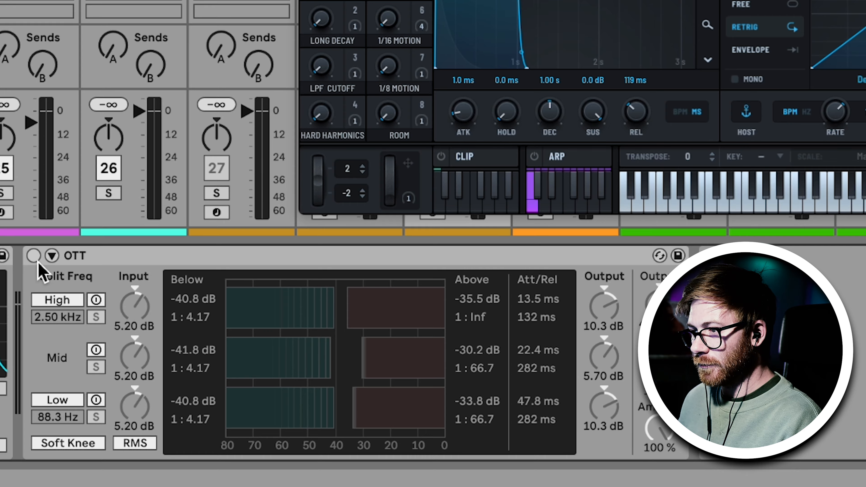
- Re-enable OTT on the Bass Heavy track and lower its overall output to 2.67 dB
{"action": "left_click", "coordinate": [36, 261]}
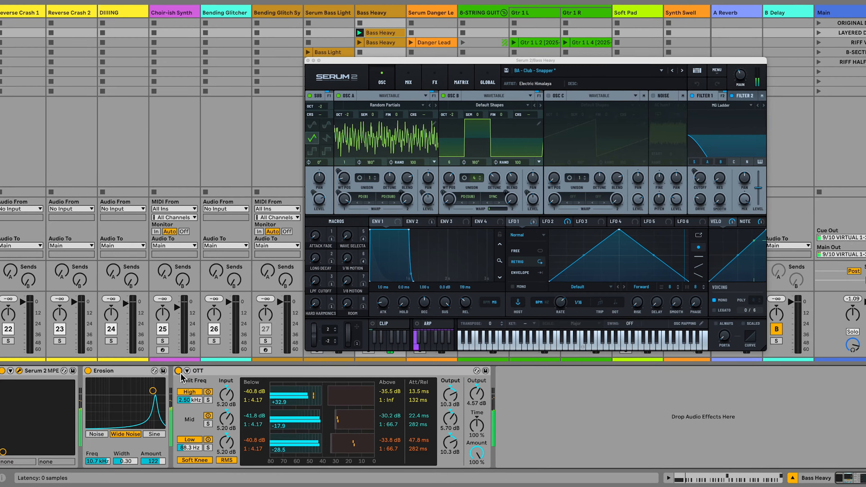
{"action": "left_click_drag", "start_coordinate": [477, 394], "coordinate": [477, 402]}
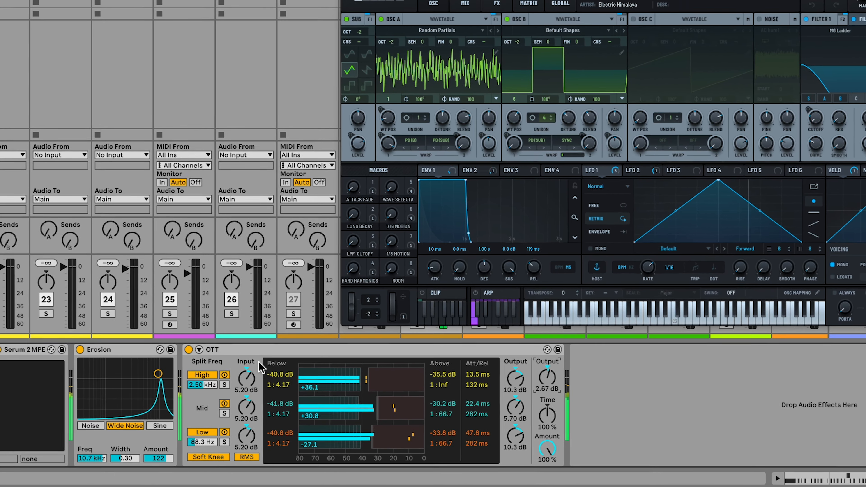
- Compare the bass with Erosion and OTT bypassed together and re-enabled, and close the Serum 2 window
{"action": "left_click", "coordinate": [238, 358]}
{"action": "left_click", "coordinate": [99, 358], "text": "shift"}
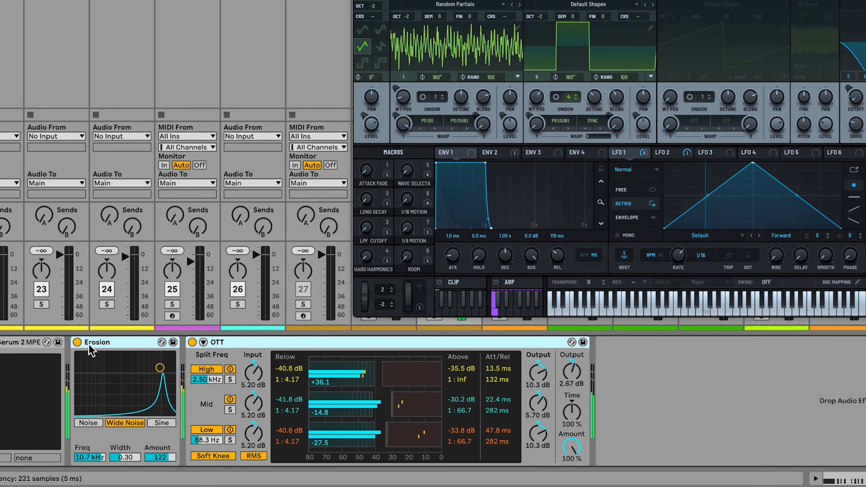
{"action": "left_click", "coordinate": [77, 342]}
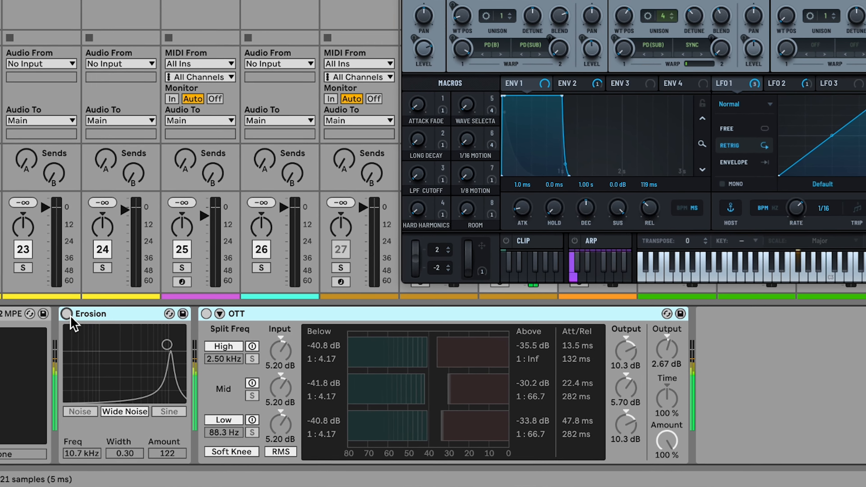
{"action": "left_click", "coordinate": [69, 316]}
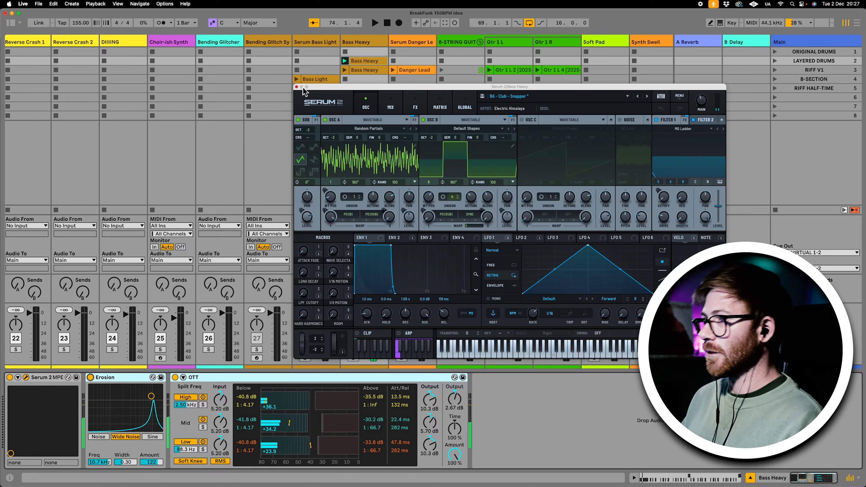
{"action": "left_click", "coordinate": [296, 87]}
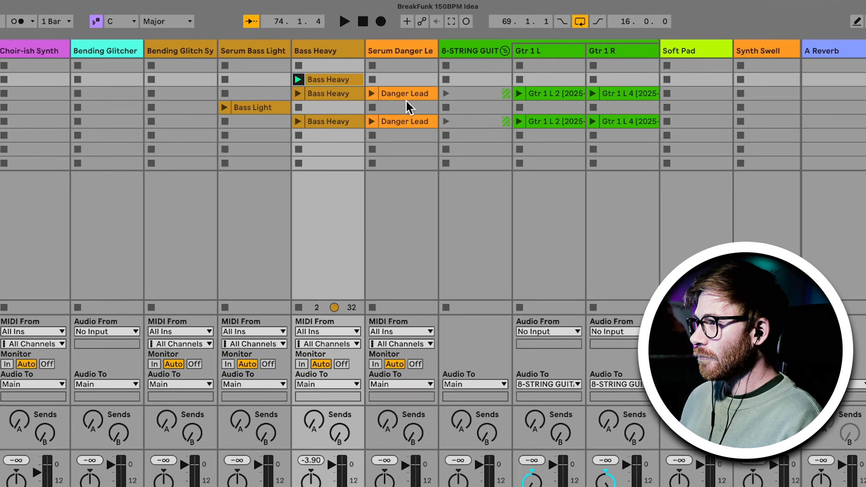
- Copy the Danger Lead clip into the LAYERED DRUMS scene and audition notes in its Serum 2 BA - Neurotic patch
{"action": "left_click_drag", "start_coordinate": [406, 97], "coordinate": [411, 80]}
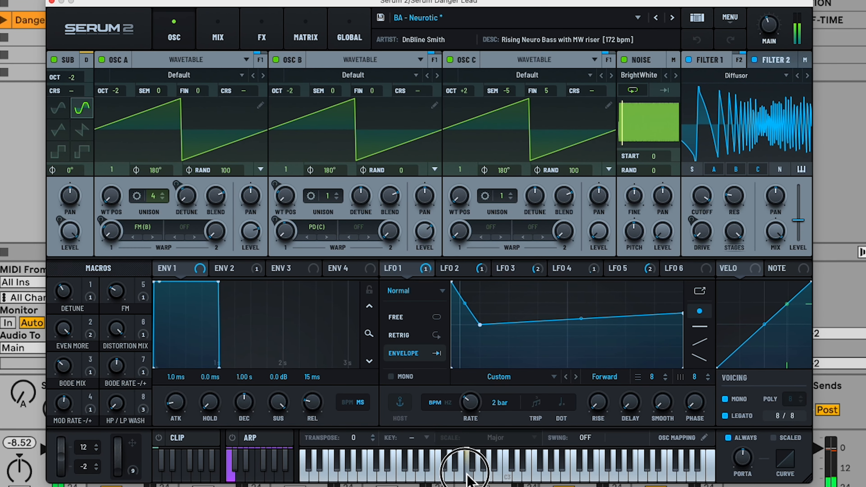
{"action": "left_click", "coordinate": [473, 459]}
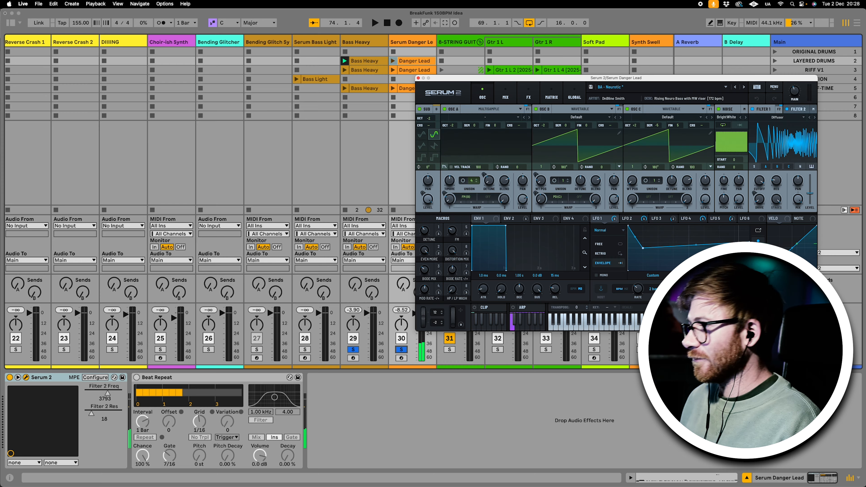
{"action": "left_click", "coordinate": [638, 321]}
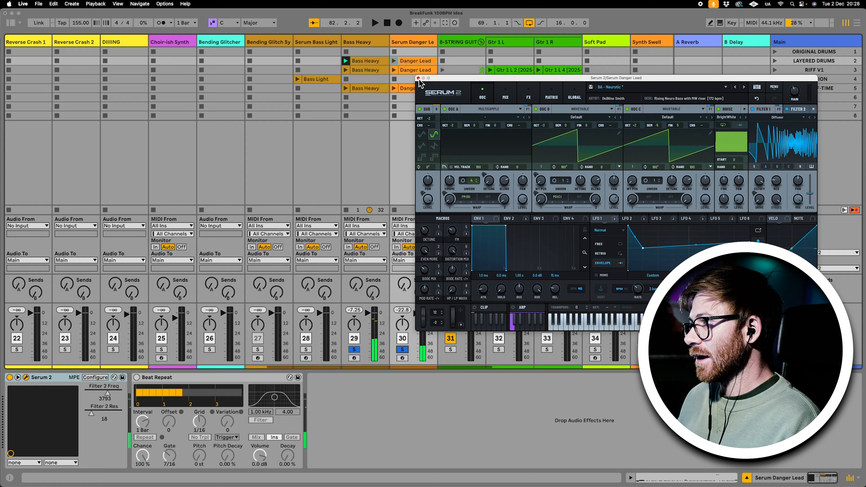
{"action": "left_click", "coordinate": [418, 78]}
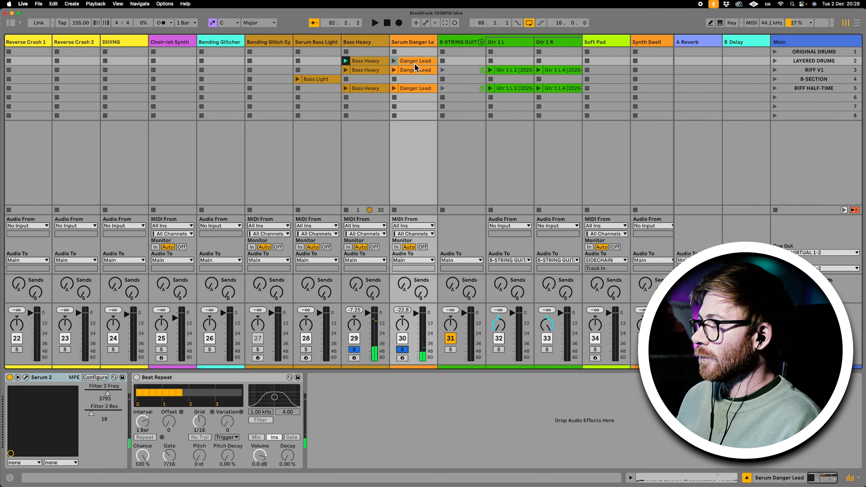
- Open the Danger Lead clip's MIDI notes and bring the Serum Danger Lead track back into view
{"action": "double_click", "coordinate": [419, 88]}
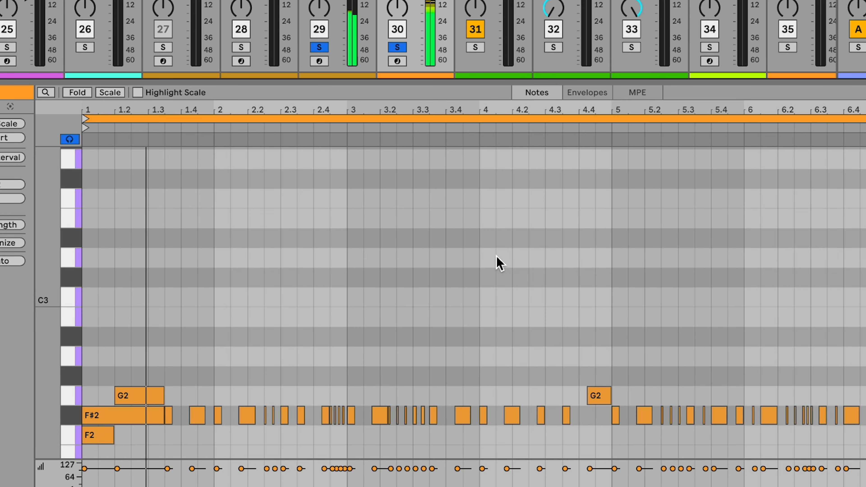
{"action": "scroll", "coordinate": [413, 256], "scroll_direction": "down", "scroll_amount": 2}
{"action": "scroll", "coordinate": [497, 255], "scroll_direction": "up", "scroll_amount": 1}
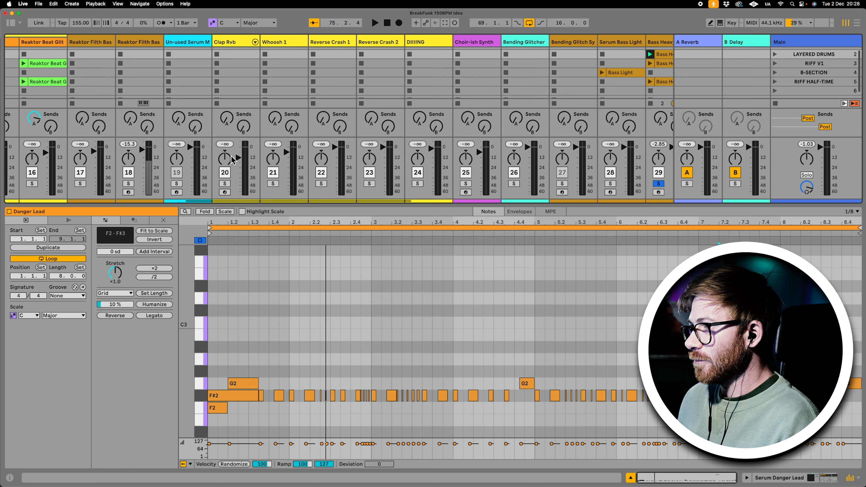
{"action": "scroll", "coordinate": [235, 158], "scroll_direction": "right", "scroll_amount": 9}
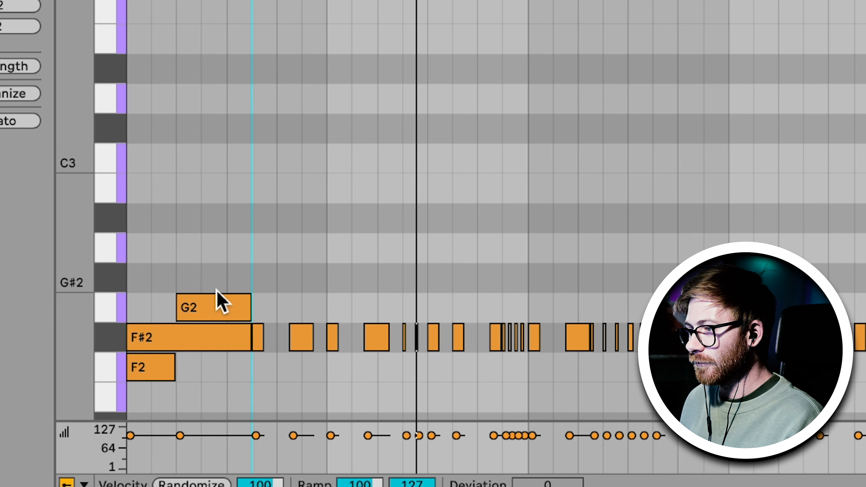
- Try a different opening in the Danger Lead clip: raise G2 to D3, trim the start of F#2 and lower F2
{"action": "left_click_drag", "start_coordinate": [215, 308], "coordinate": [226, 117]}
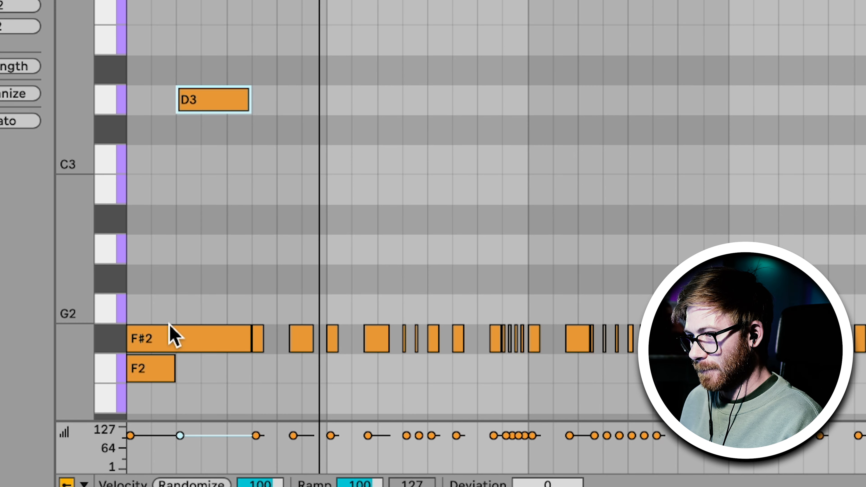
{"action": "scroll", "coordinate": [163, 341], "scroll_direction": "down", "scroll_amount": 3}
{"action": "left_click_drag", "start_coordinate": [138, 277], "coordinate": [150, 269]}
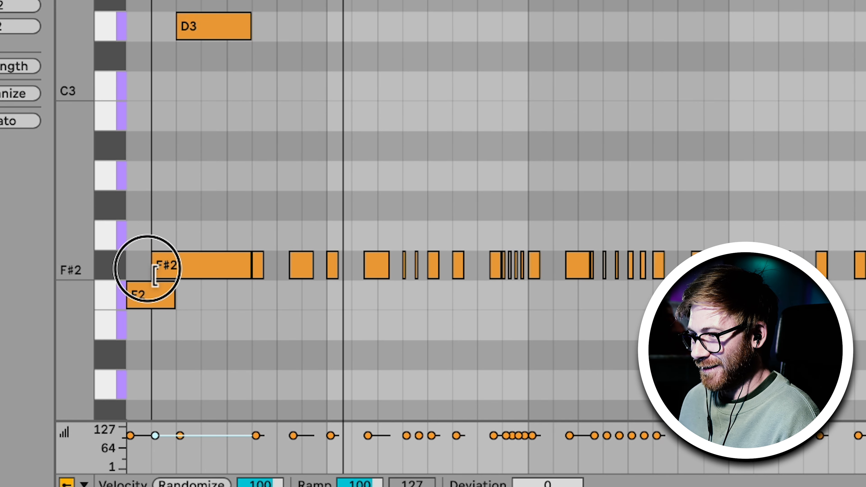
{"action": "scroll", "coordinate": [149, 282], "scroll_direction": "down", "scroll_amount": 3}
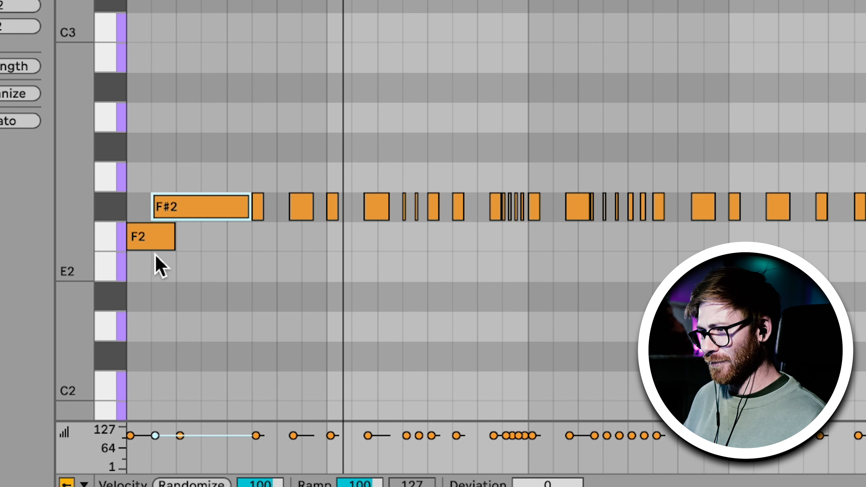
{"action": "left_click_drag", "start_coordinate": [157, 249], "coordinate": [147, 408]}
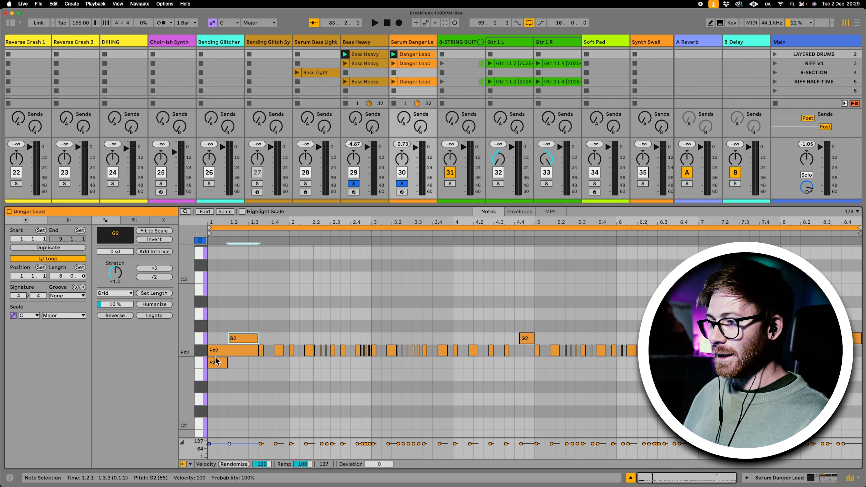
- Copy a short F#2 note from the run near 2.2.4 to beat 1.4 in the Danger Lead clip, and close the Serum 2 window
{"action": "left_click_drag", "start_coordinate": [257, 222], "coordinate": [257, 246]}
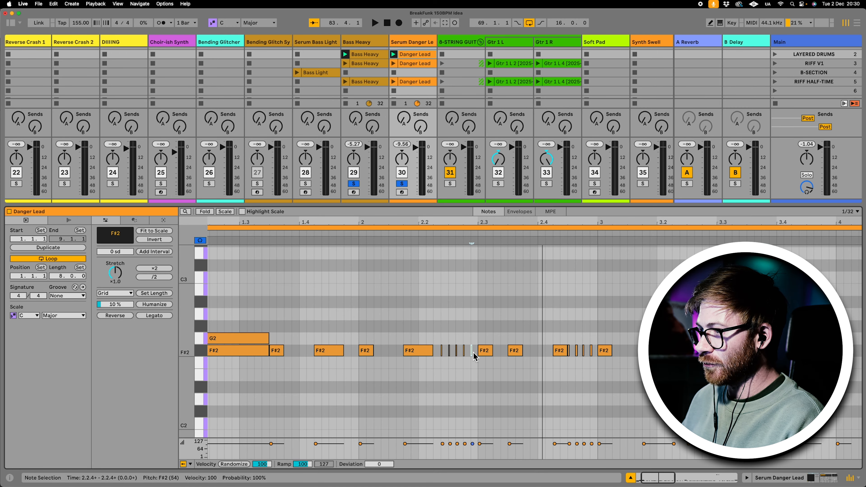
{"action": "left_click_drag", "start_coordinate": [472, 353], "coordinate": [303, 354]}
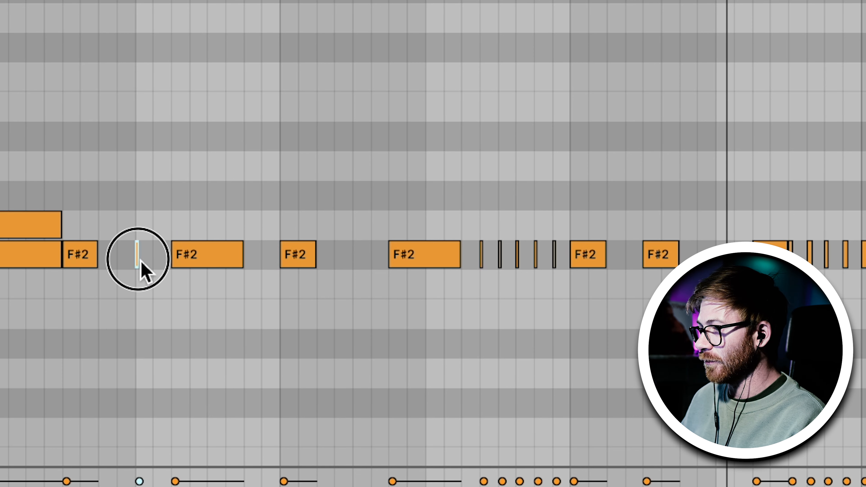
{"action": "left_click_drag", "start_coordinate": [332, 257], "coordinate": [355, 255]}
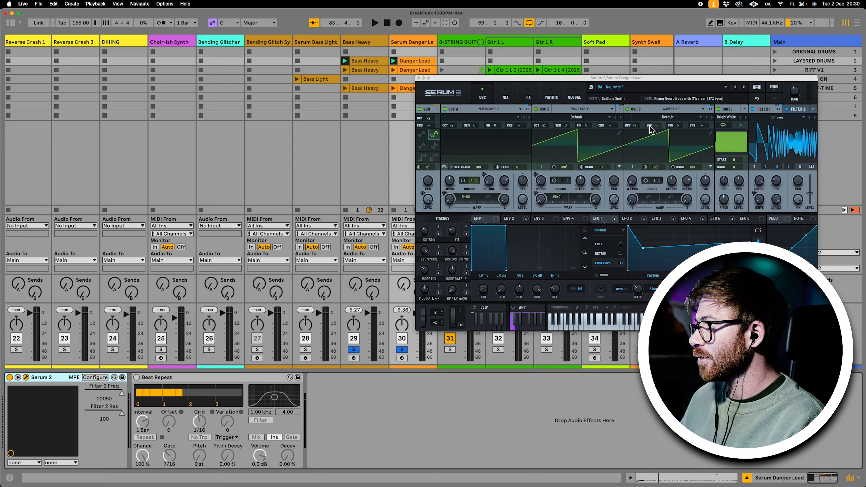
{"action": "left_click", "coordinate": [420, 78]}
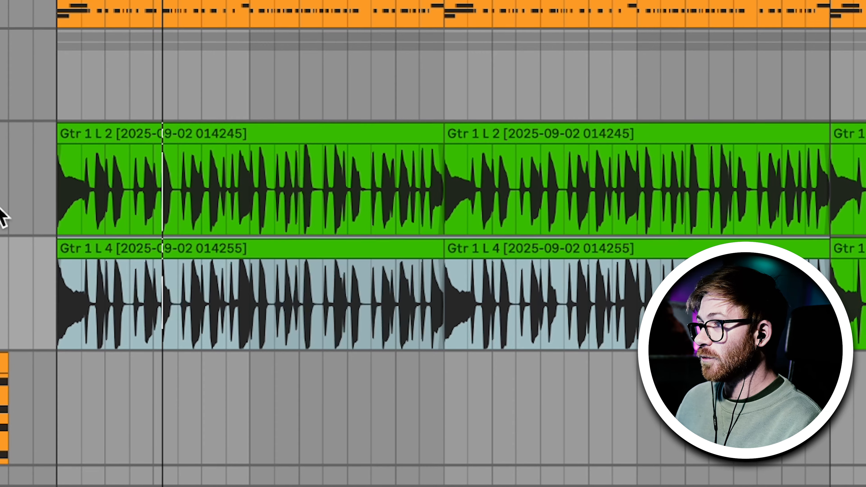
- Inspect the Archetype Abasi amp plug-in on the Gtr 1 L track and close its window
{"action": "left_click_drag", "start_coordinate": [3, 213], "coordinate": [836, 133]}
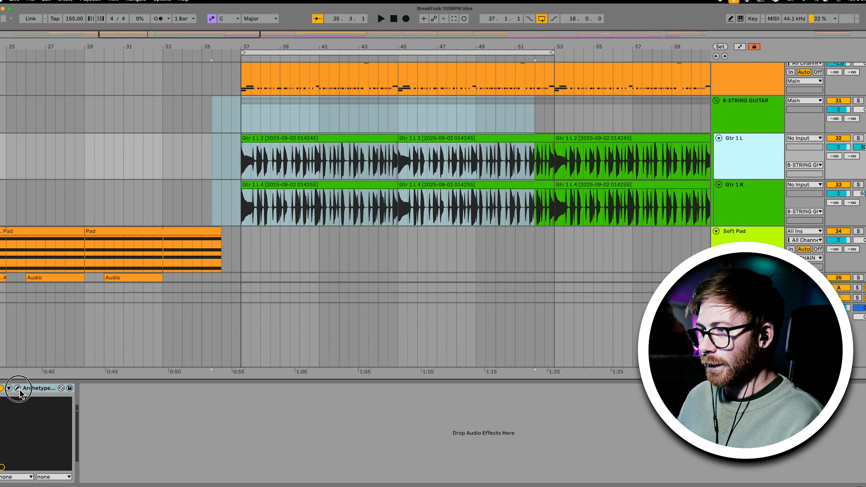
{"action": "left_click", "coordinate": [19, 389]}
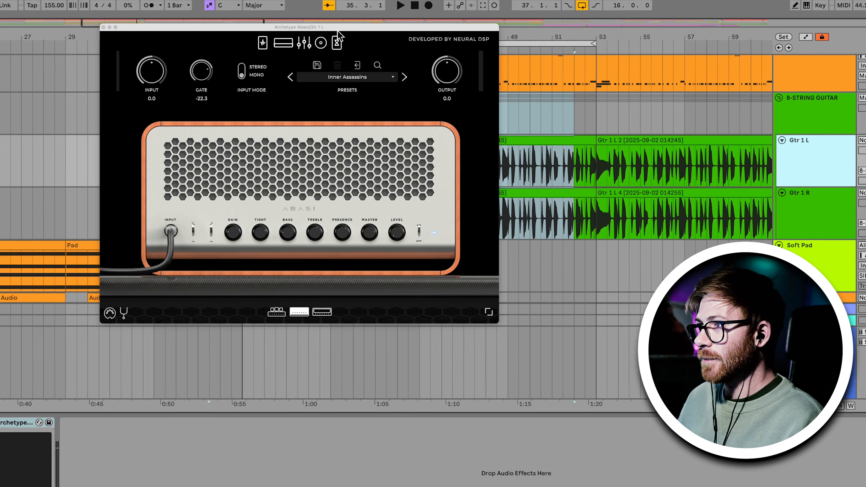
{"action": "left_click_drag", "start_coordinate": [328, 27], "coordinate": [361, 114]}
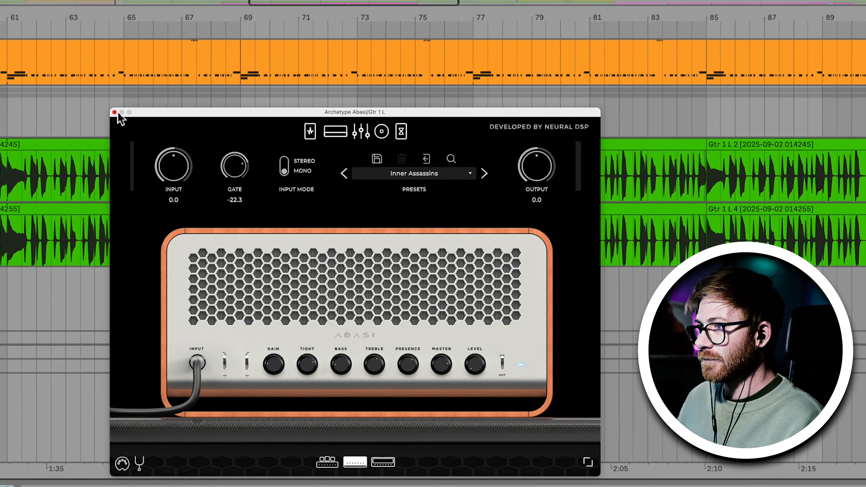
{"action": "left_click", "coordinate": [125, 113]}
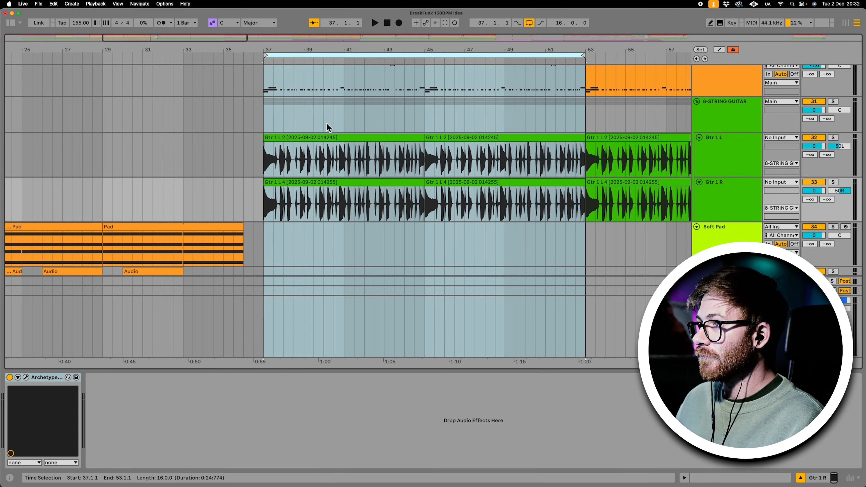
- Review the guitar section from bar 37 and open the Serum 2 instrument on the Synth Pad 1 track
{"action": "scroll", "coordinate": [328, 127], "scroll_direction": "up", "scroll_amount": 5}
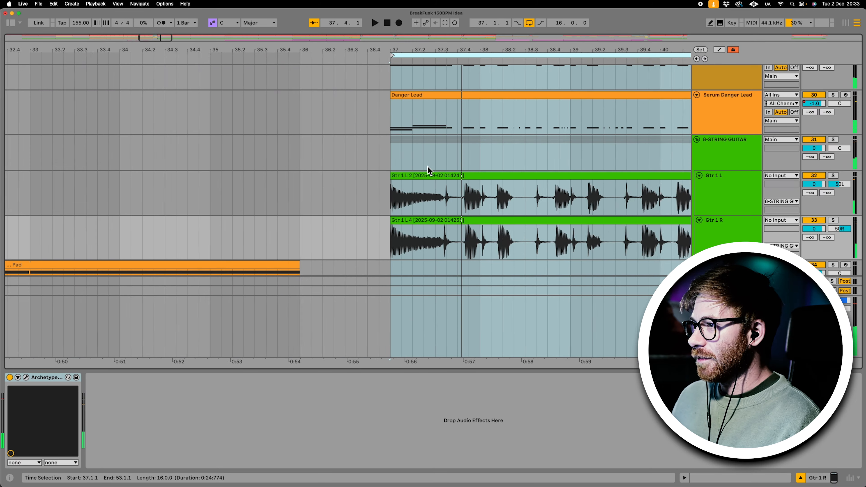
{"action": "key", "text": "minus"}
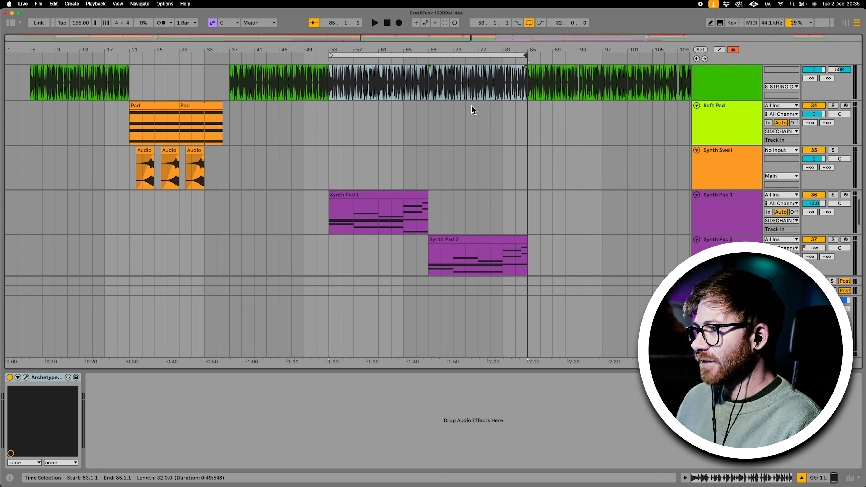
{"action": "scroll", "coordinate": [473, 109], "scroll_direction": "down", "scroll_amount": 5}
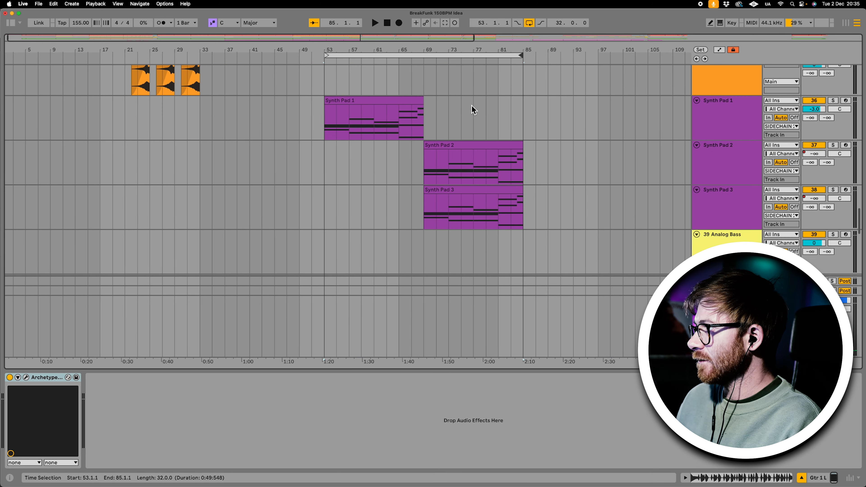
{"action": "left_click", "coordinate": [714, 116]}
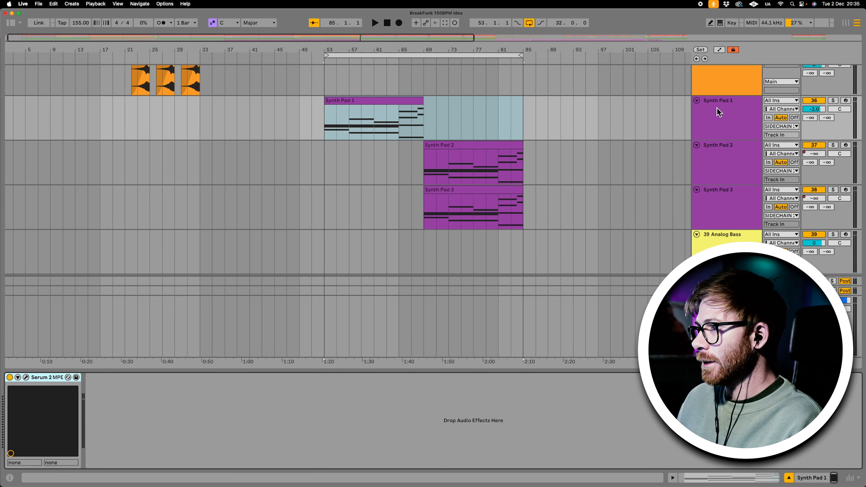
{"action": "left_click", "coordinate": [26, 377]}
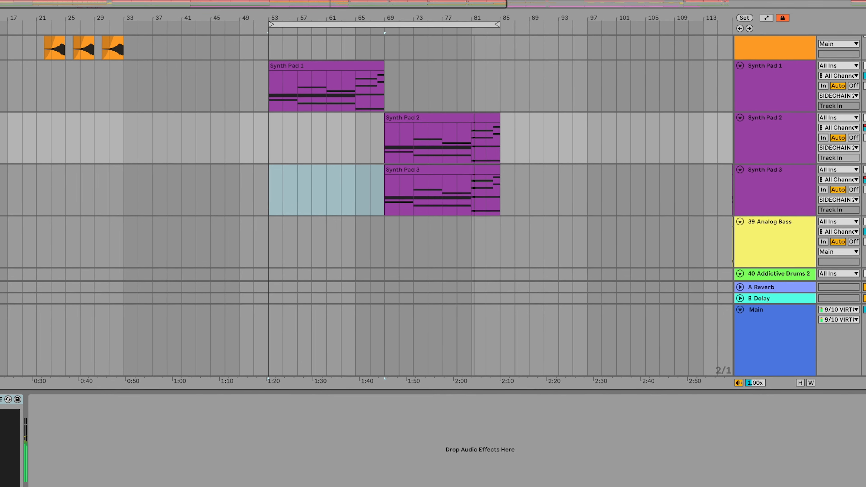
- Examine the clips and device chains of the first two vocal tracks in 43 Group
{"action": "scroll", "coordinate": [420, 112], "scroll_direction": "right", "scroll_amount": 5}
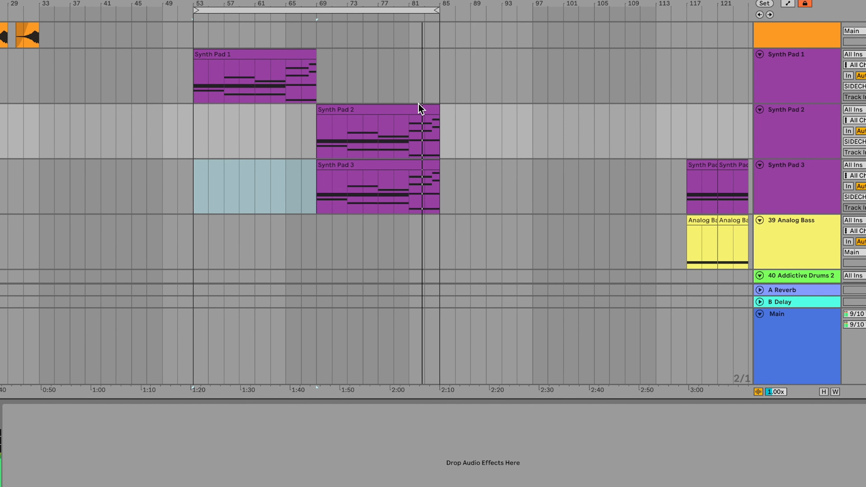
{"action": "scroll", "coordinate": [420, 111], "scroll_direction": "up", "scroll_amount": 5}
{"action": "scroll", "coordinate": [419, 102], "scroll_direction": "up", "scroll_amount": 6}
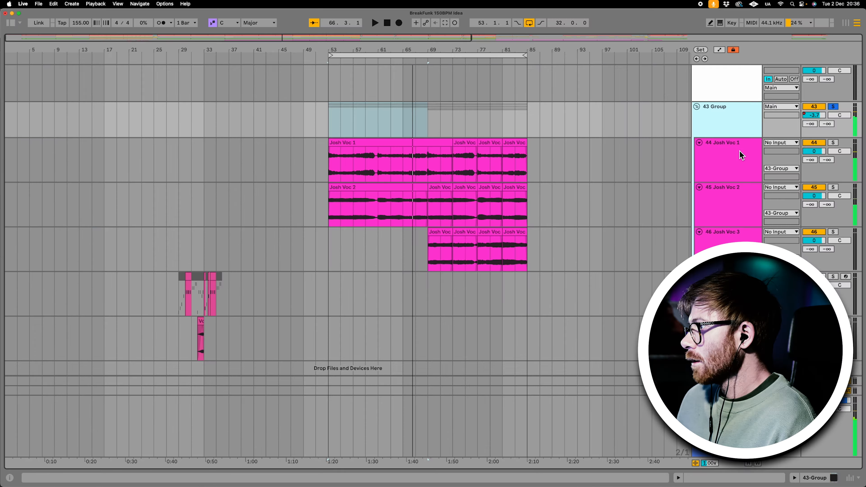
{"action": "left_click", "coordinate": [736, 150]}
{"action": "left_click", "coordinate": [724, 213]}
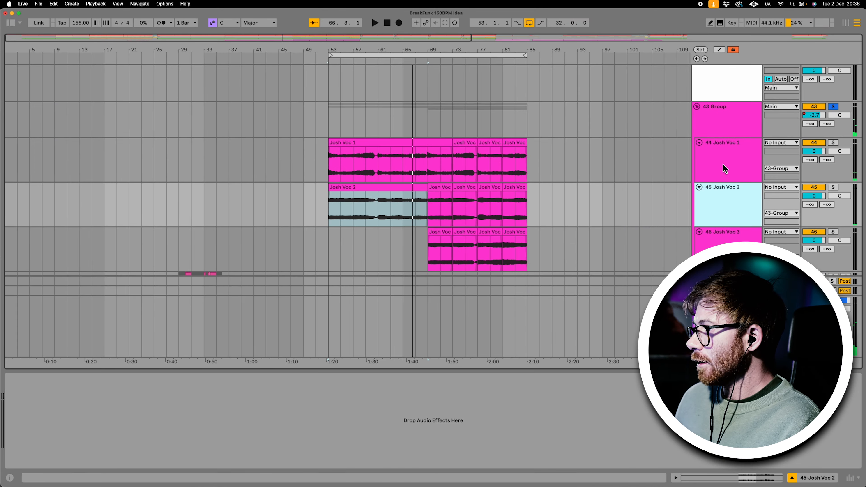
{"action": "scroll", "coordinate": [724, 166], "scroll_direction": "down", "scroll_amount": 2}
{"action": "left_click", "coordinate": [724, 143]}
{"action": "left_click", "coordinate": [724, 218]}
{"action": "left_click", "coordinate": [724, 164]}
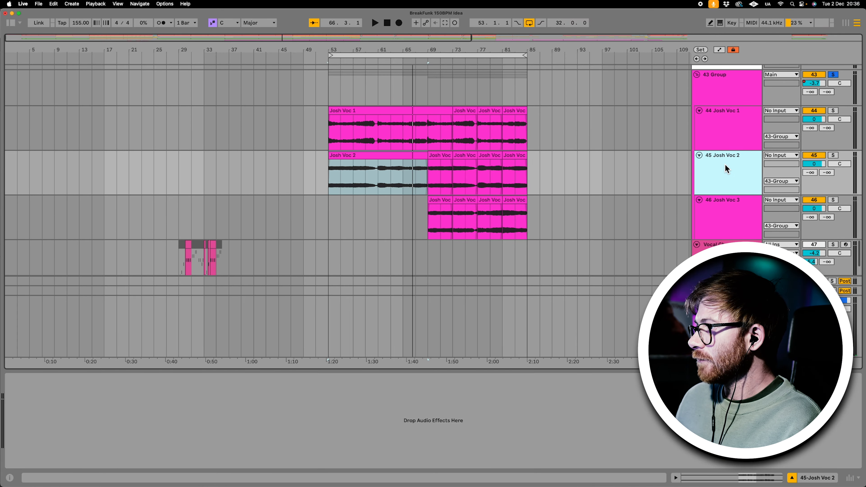
{"action": "left_click", "coordinate": [723, 120]}
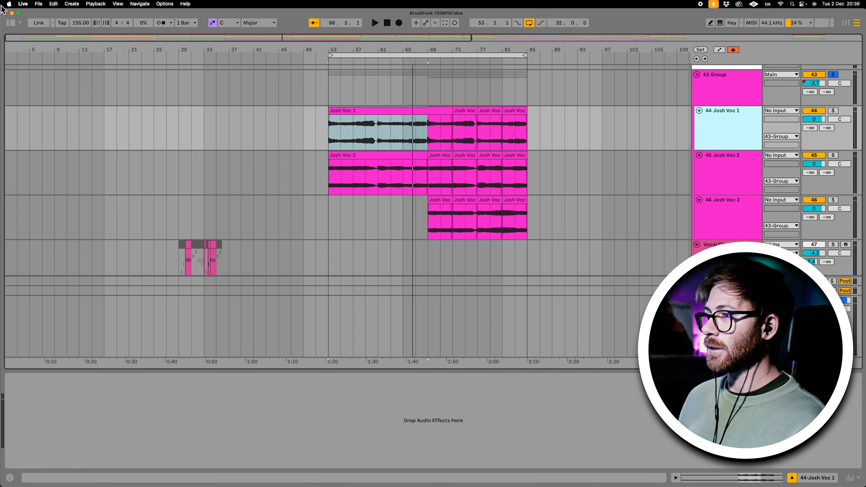
- Search the browser for "little alter" to find the Little AlterBoy plug-in, and hide the browser
{"action": "left_click", "coordinate": [10, 23]}
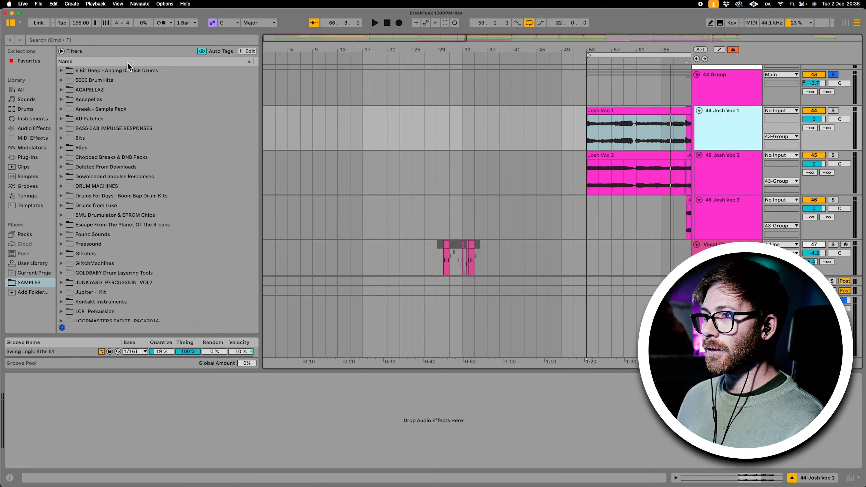
{"action": "left_click", "coordinate": [103, 40]}
{"action": "type", "text": "little alter"}
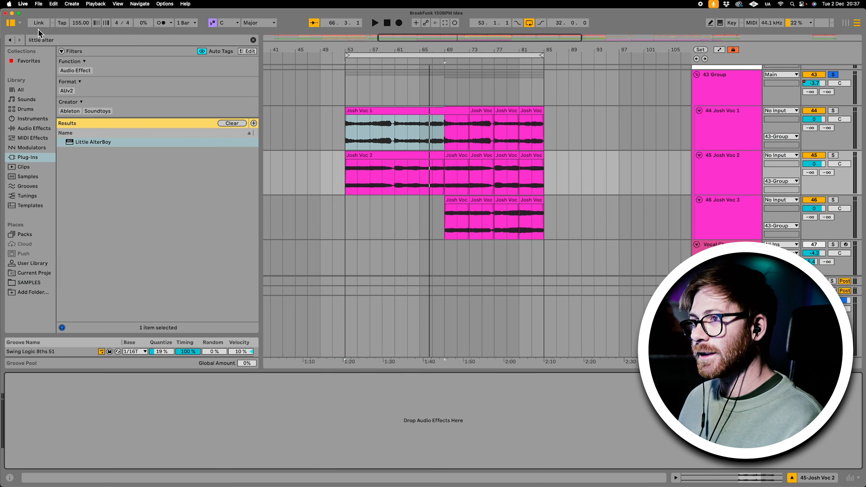
{"action": "left_click", "coordinate": [11, 23]}
- Play the arrangement from bar 53 while looking over the vocal, bass and lead tracks
{"action": "scroll", "coordinate": [281, 129], "scroll_direction": "down", "scroll_amount": 3}
{"action": "scroll", "coordinate": [281, 128], "scroll_direction": "down", "scroll_amount": 4}
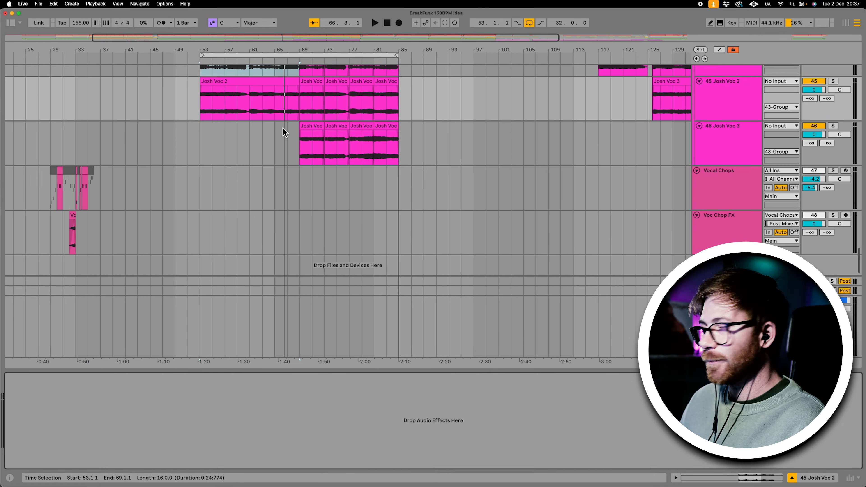
{"action": "scroll", "coordinate": [284, 133], "scroll_direction": "up", "scroll_amount": 10}
{"action": "key", "text": "space"}
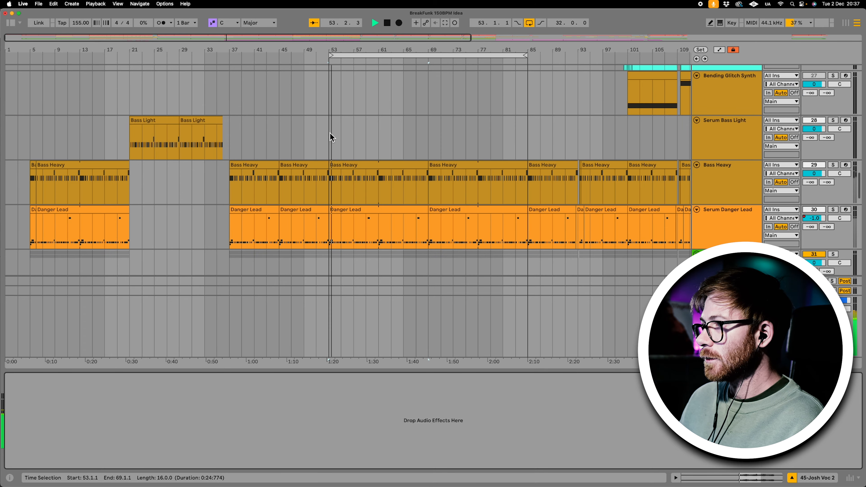
{"action": "scroll", "coordinate": [447, 176], "scroll_direction": "down", "scroll_amount": 9}
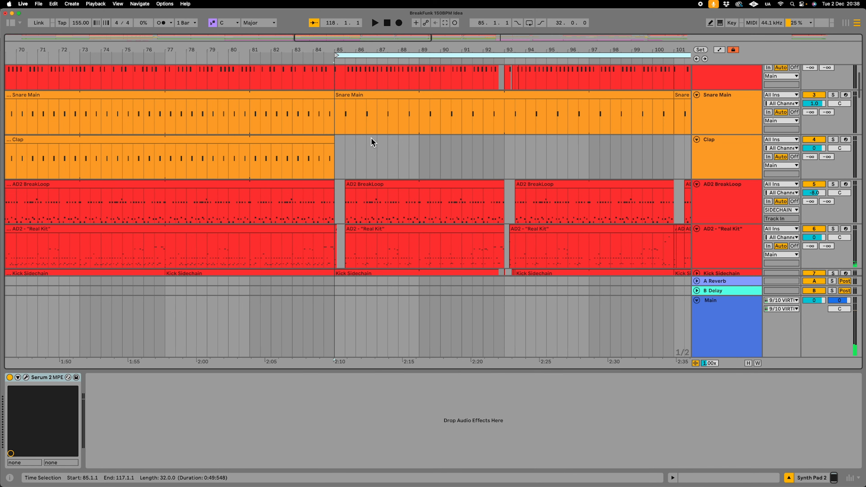
- Examine how the Kick Main, Snare Main, Clap and AD2 drum clips are arranged from bar 85 onward
{"action": "scroll", "coordinate": [371, 135], "scroll_direction": "down", "scroll_amount": 3}
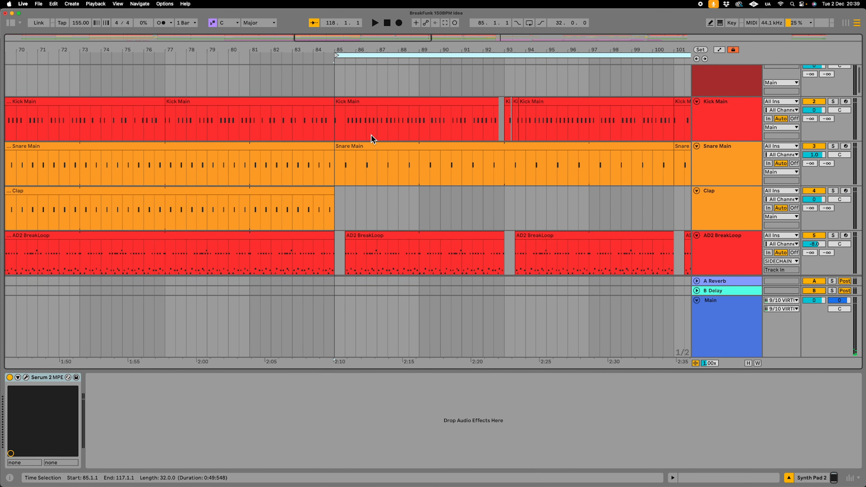
{"action": "scroll", "coordinate": [373, 138], "scroll_direction": "right", "scroll_amount": 5}
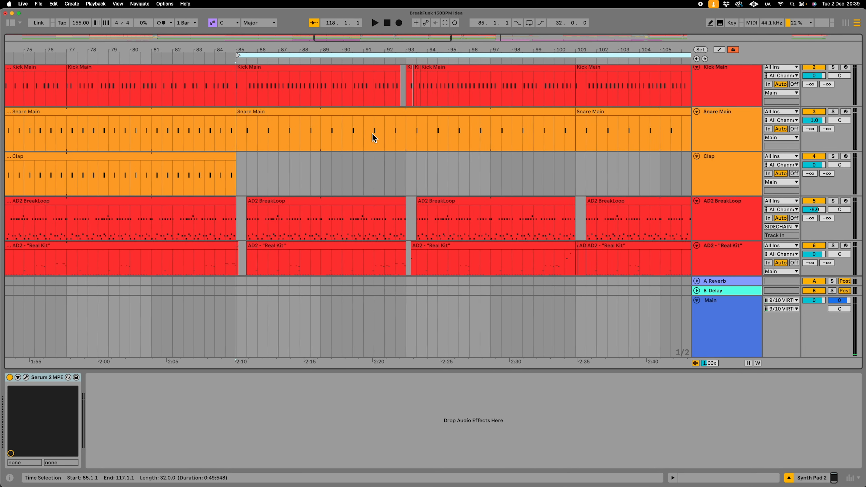
{"action": "left_click", "coordinate": [285, 114]}
{"action": "scroll", "coordinate": [285, 113], "scroll_direction": "left", "scroll_amount": 6}
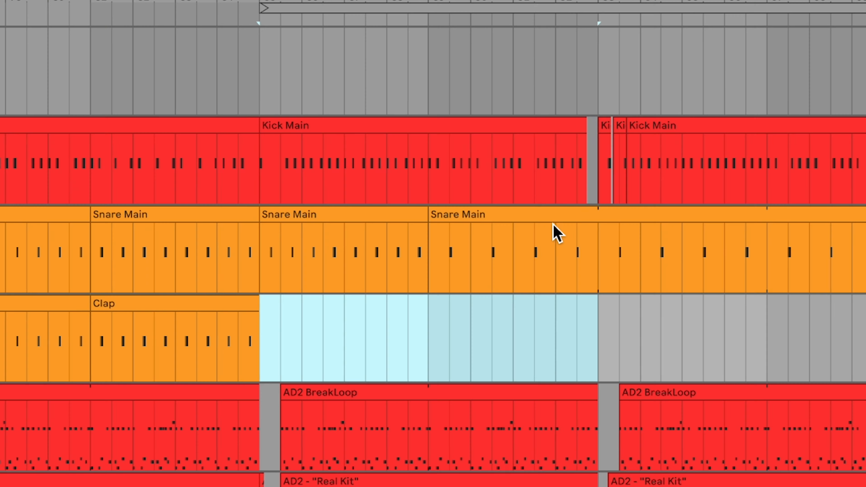
{"action": "scroll", "coordinate": [554, 232], "scroll_direction": "down", "scroll_amount": 5}
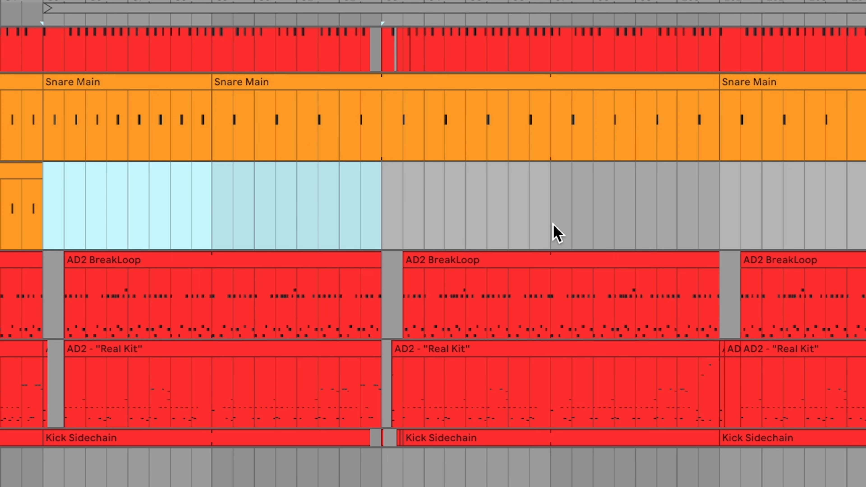
{"action": "scroll", "coordinate": [567, 220], "scroll_direction": "down", "scroll_amount": 1}
{"action": "scroll", "coordinate": [567, 219], "scroll_direction": "up", "scroll_amount": 5}
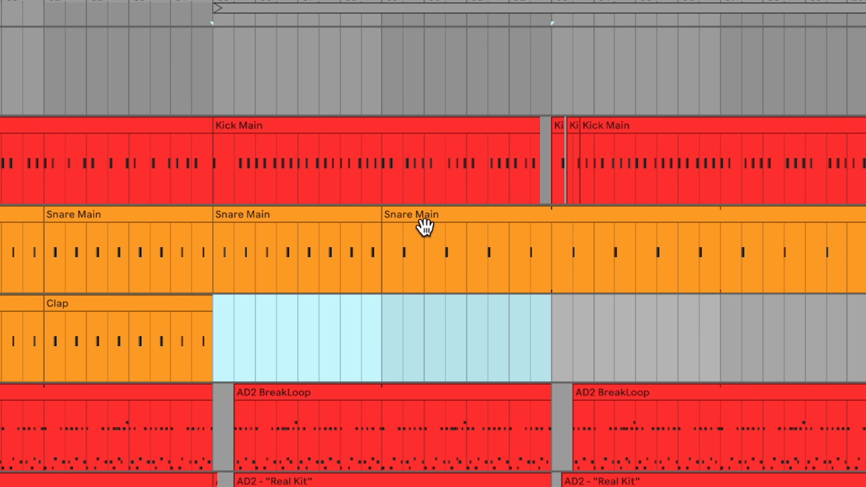
- Extend the half-time Snare Main pattern back to bar 85, with the following Snare Main clip starting at bar 93
{"action": "left_click_drag", "start_coordinate": [425, 225], "coordinate": [269, 228]}
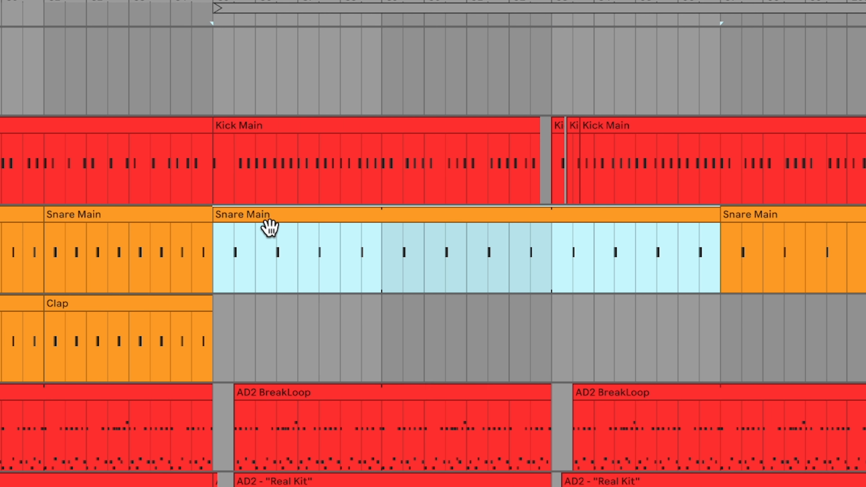
{"action": "left_click_drag", "start_coordinate": [718, 220], "coordinate": [529, 241]}
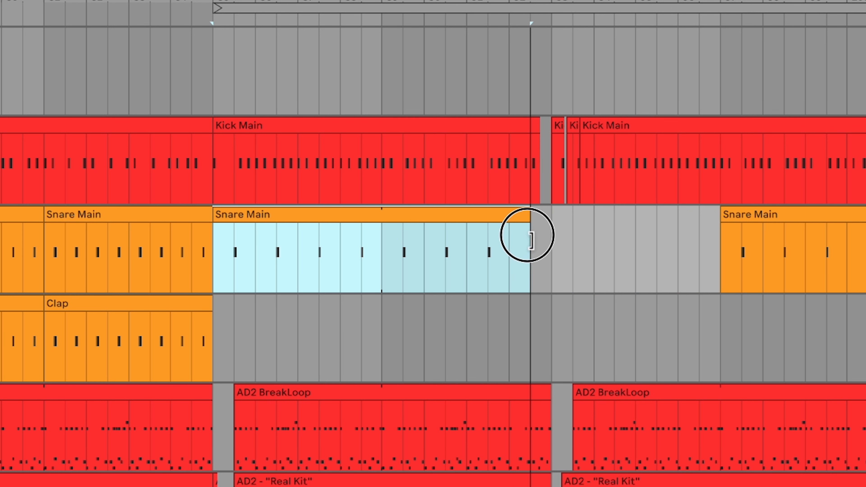
{"action": "left_click_drag", "start_coordinate": [729, 224], "coordinate": [554, 236]}
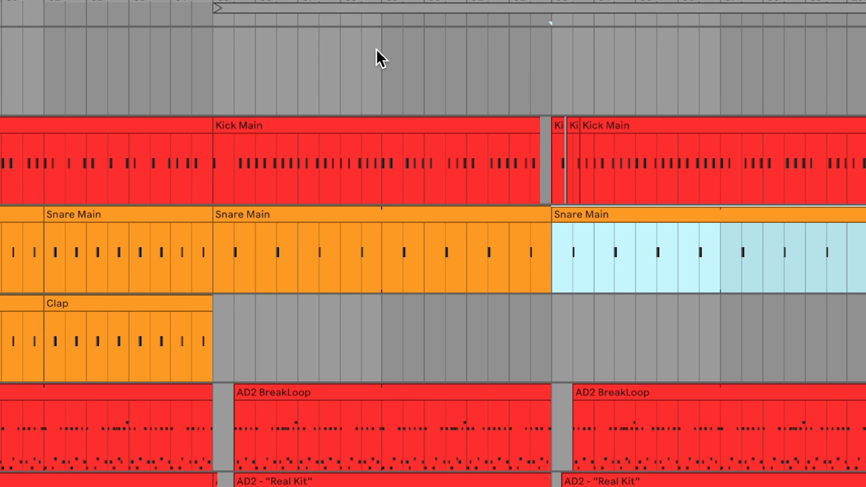
- Examine the Reverse Crash 1, Reverse Crash 2 and Bending Glitcher Rec 4 clips between bars 101 and 117
{"action": "left_click", "coordinate": [502, 24]}
{"action": "mouse_move", "coordinate": [427, 1]}
{"action": "left_mouse_down"}
{"action": "mouse_move", "coordinate": [427, 33]}
{"action": "mouse_move", "coordinate": [427, 2]}
{"action": "left_mouse_up"}
{"action": "scroll", "coordinate": [281, 207], "scroll_direction": "left", "scroll_amount": 5}
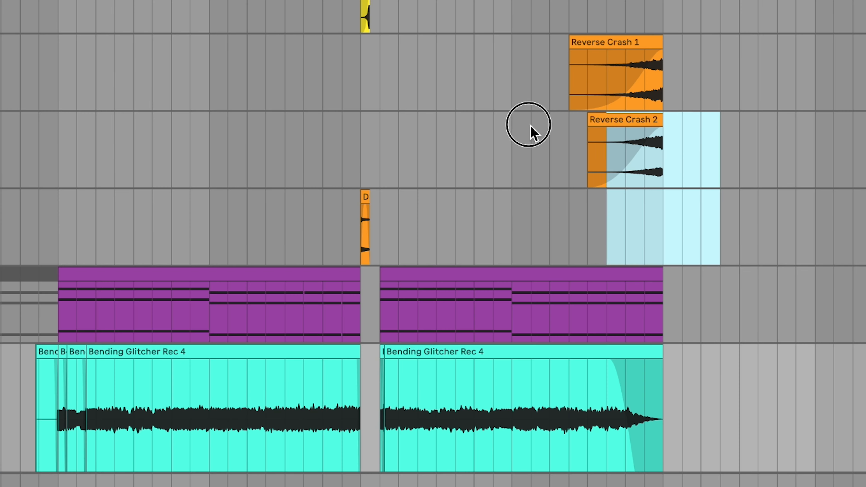
{"action": "left_click_drag", "start_coordinate": [574, 145], "coordinate": [466, 65]}
{"action": "left_click", "coordinate": [633, 44]}
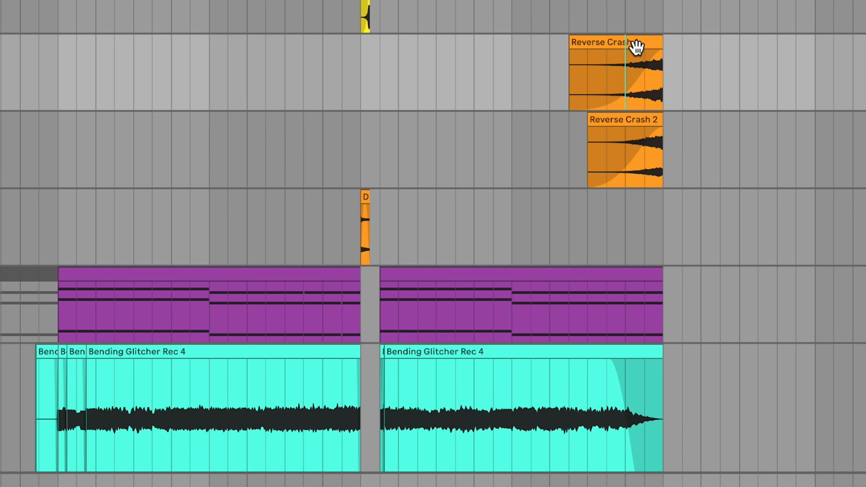
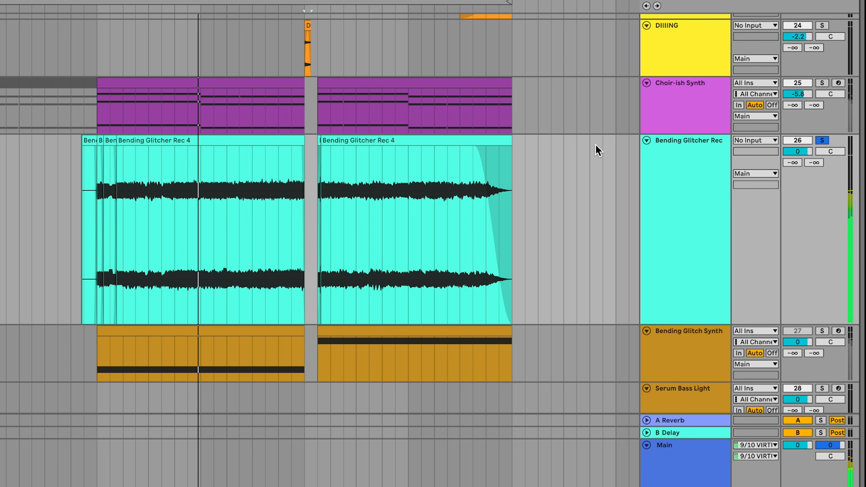
{"action": "scroll", "coordinate": [596, 147], "scroll_direction": "down", "scroll_amount": 1}
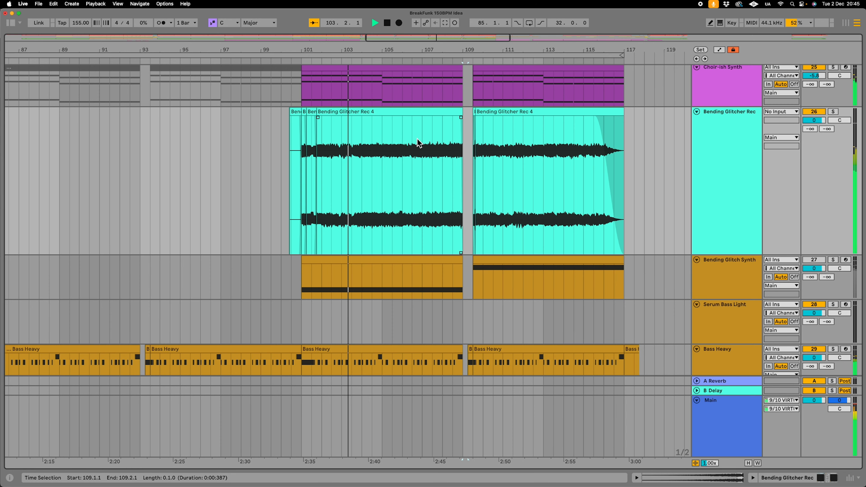
{"action": "left_click_drag", "start_coordinate": [209, 52], "coordinate": [239, 61]}
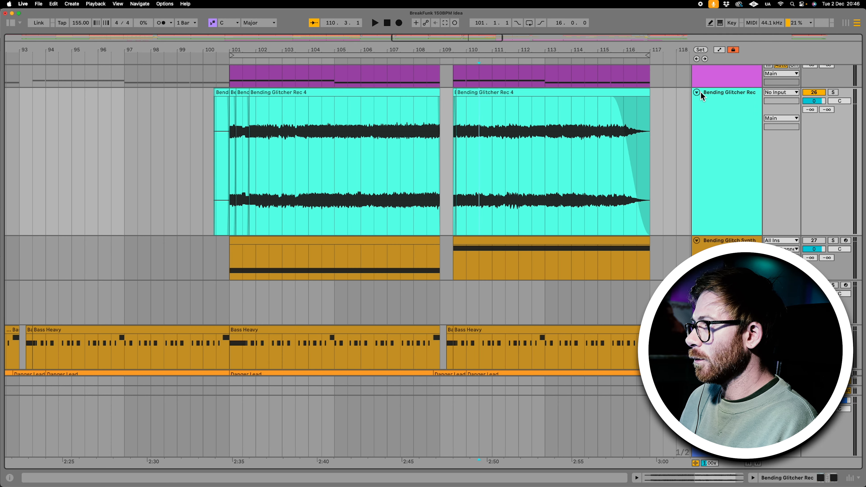
- Fold and deactivate the Bending Glitcher Rec track, activate Bending Glitch Synth, and open its Serum 2 window
{"action": "left_click", "coordinate": [699, 92]}
{"action": "left_click", "coordinate": [709, 111]}
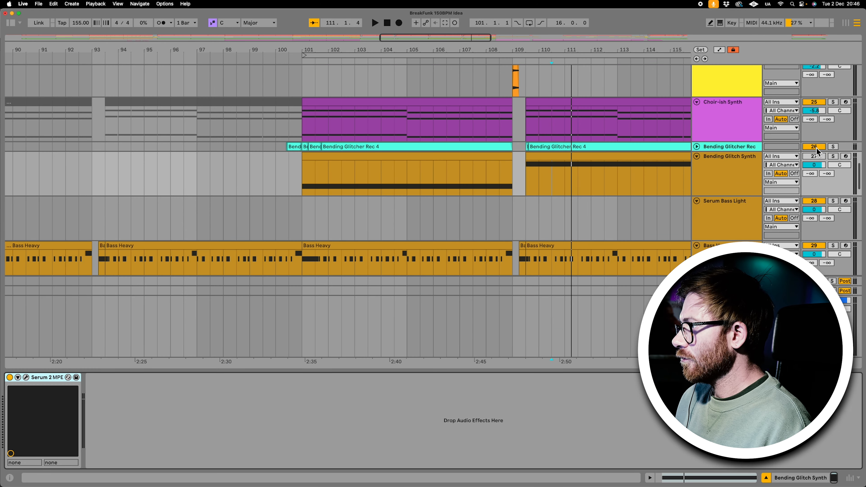
{"action": "left_click", "coordinate": [816, 147]}
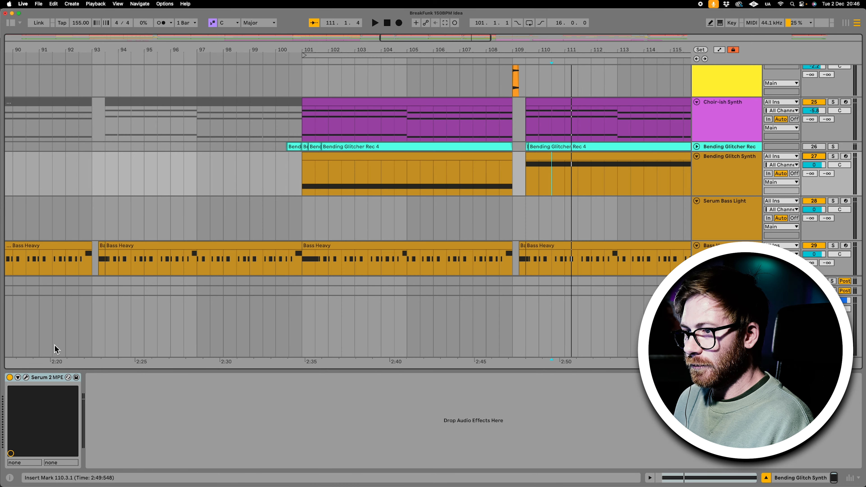
{"action": "left_click", "coordinate": [28, 377]}
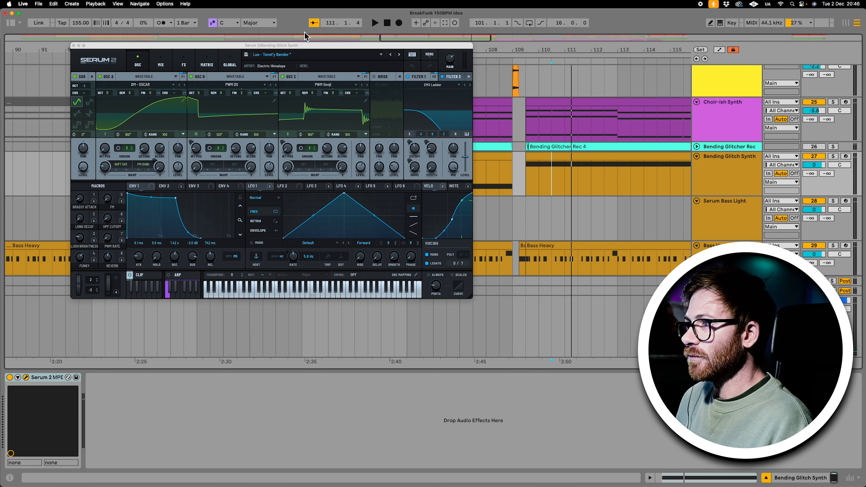
{"action": "left_click_drag", "start_coordinate": [314, 48], "coordinate": [373, 70]}
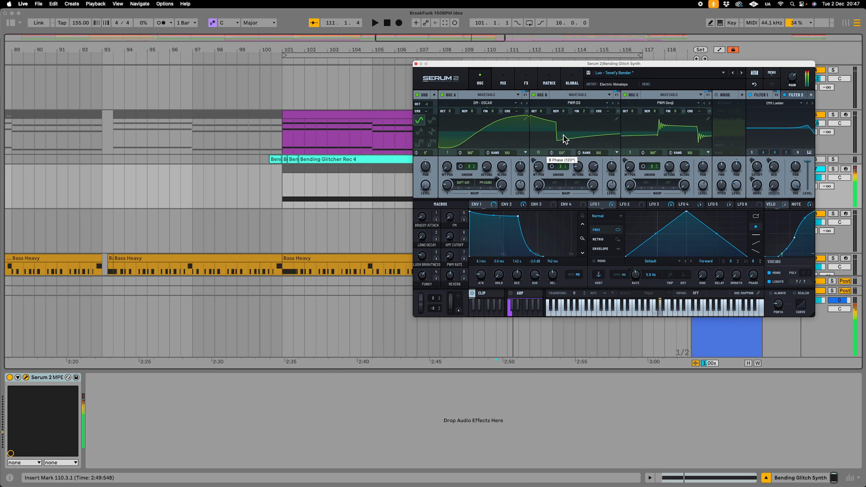
- Move the Serum 2 window clear of the arrangement, select bars 101 to 117, and play that section
{"action": "left_click_drag", "start_coordinate": [592, 68], "coordinate": [606, 406]}
{"action": "left_click", "coordinate": [316, 57]}
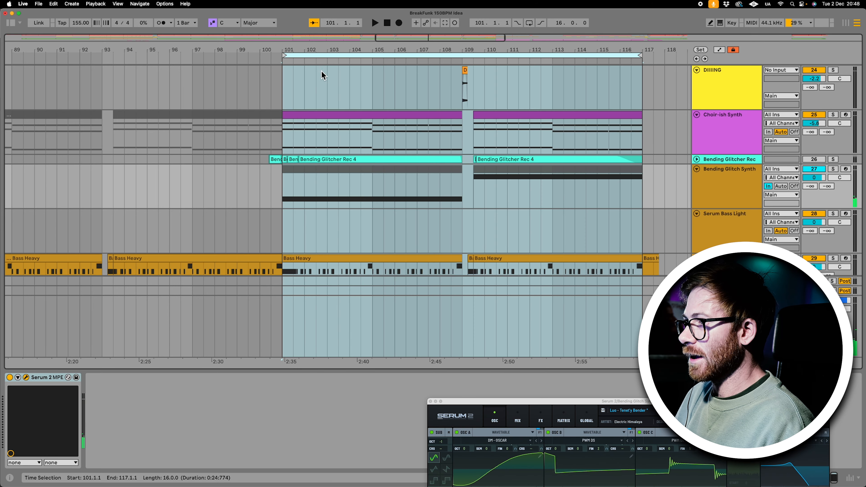
{"action": "key", "text": "space"}
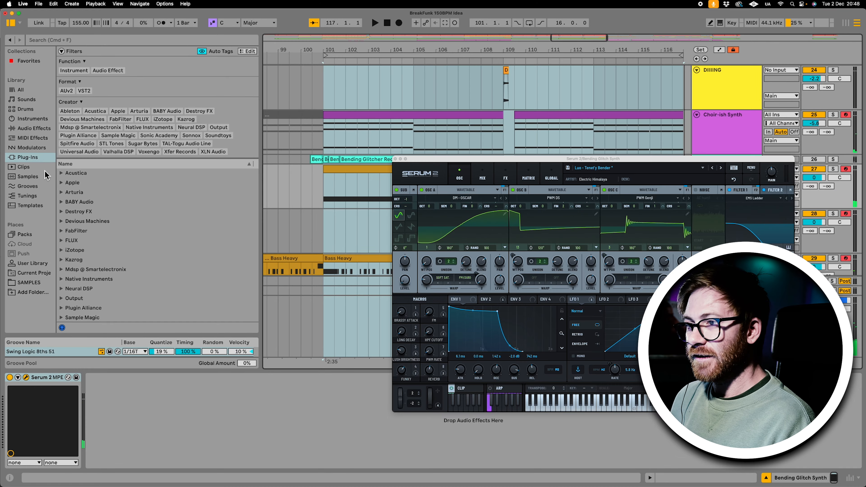
- Insert the Arpeggiator MIDI effect before Serum 2 on the Bending Glitch Synth track
{"action": "left_click", "coordinate": [38, 138]}
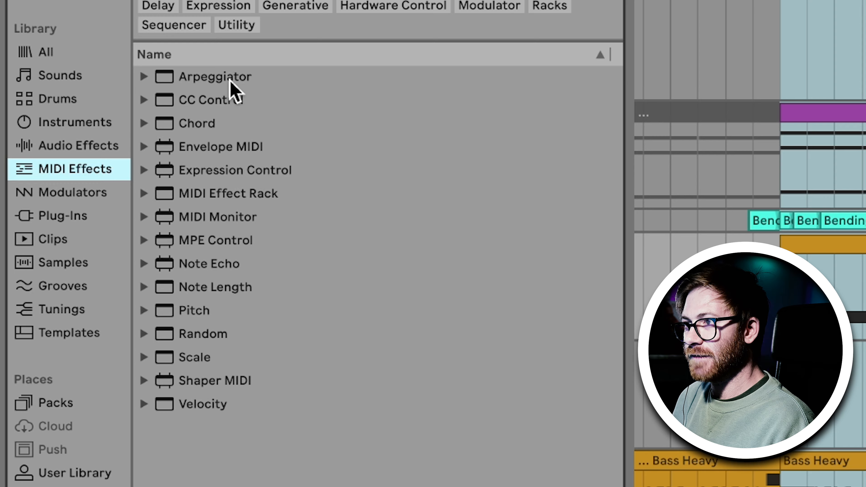
{"action": "left_click", "coordinate": [98, 102]}
{"action": "left_click_drag", "start_coordinate": [230, 80], "coordinate": [103, 460]}
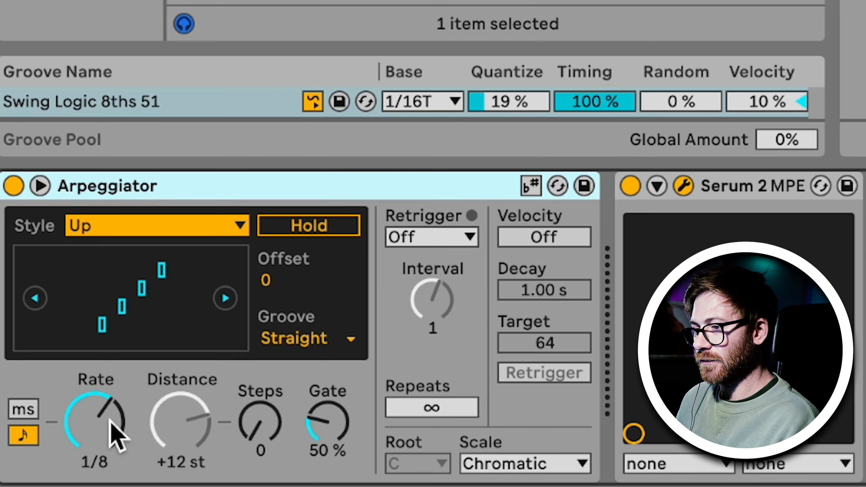
- Set the Arpeggiator's rate to 1/16 and steps to 2, and adjust a Serum 2 macro during playback
{"action": "left_click", "coordinate": [109, 421]}
{"action": "left_click_drag", "start_coordinate": [95, 422], "coordinate": [95, 445]}
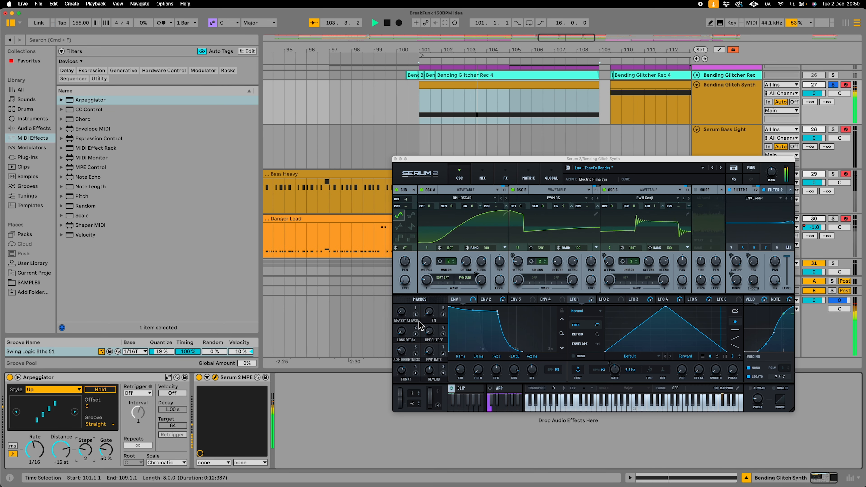
{"action": "left_click_drag", "start_coordinate": [419, 322], "coordinate": [409, 283]}
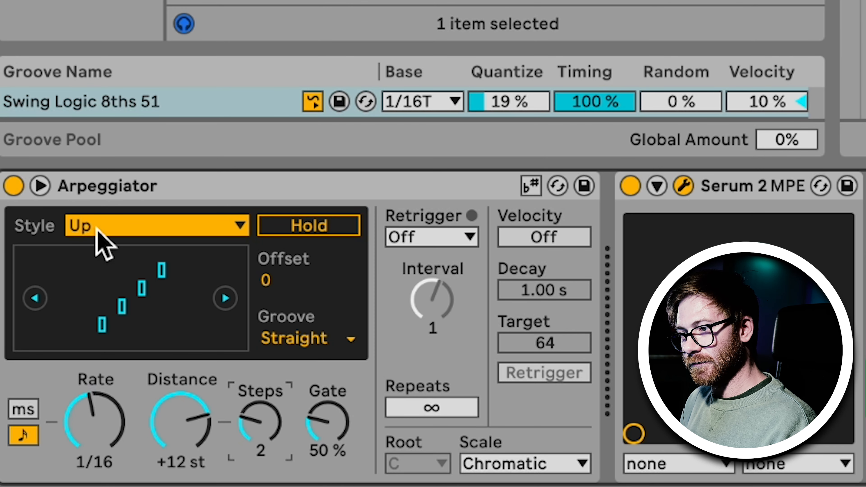
- Change the Arpeggiator's style to Random and reposition the Serum 2 window
{"action": "left_click", "coordinate": [97, 230]}
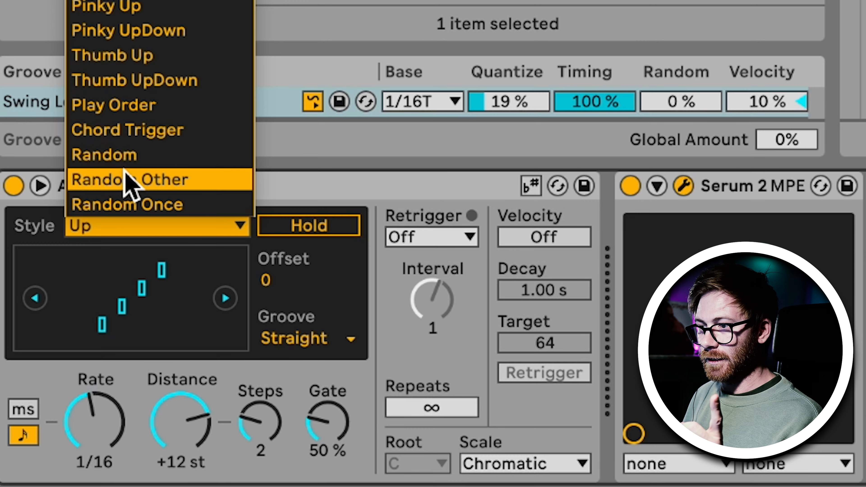
{"action": "left_click", "coordinate": [269, 198]}
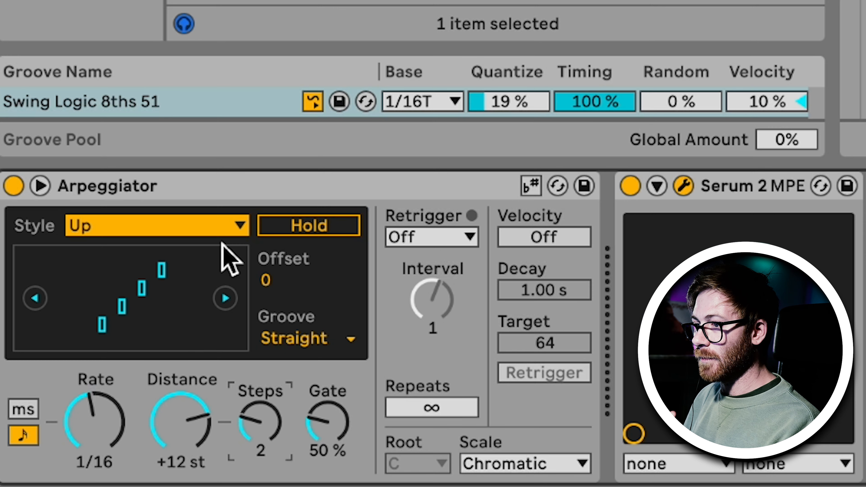
{"action": "left_click", "coordinate": [71, 391]}
{"action": "left_click", "coordinate": [59, 367]}
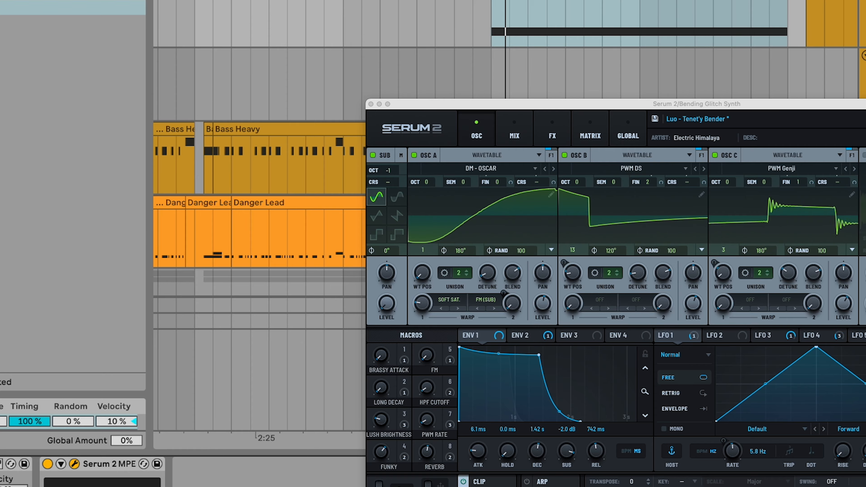
{"action": "left_click_drag", "start_coordinate": [469, 108], "coordinate": [368, 19]}
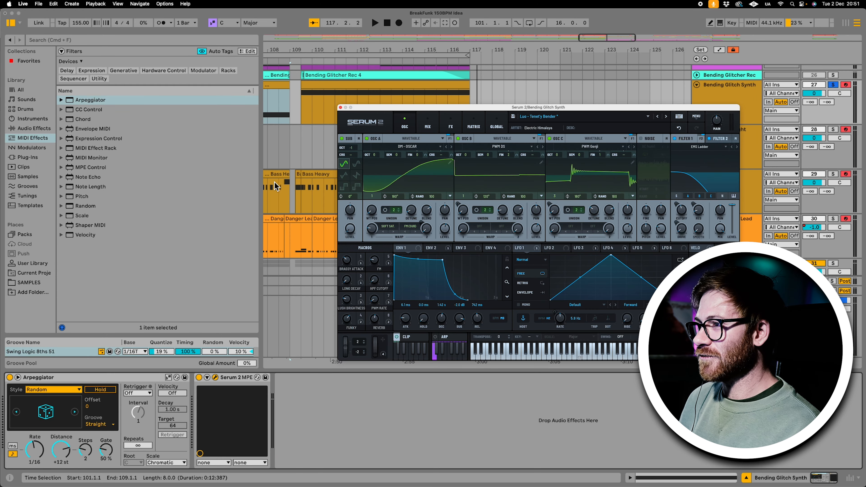
- Search the plug-ins for "livecut" and insert Livecut after Serum 2 on the Bending Glitch Synth track
{"action": "scroll", "coordinate": [291, 142], "scroll_direction": "left", "scroll_amount": 10}
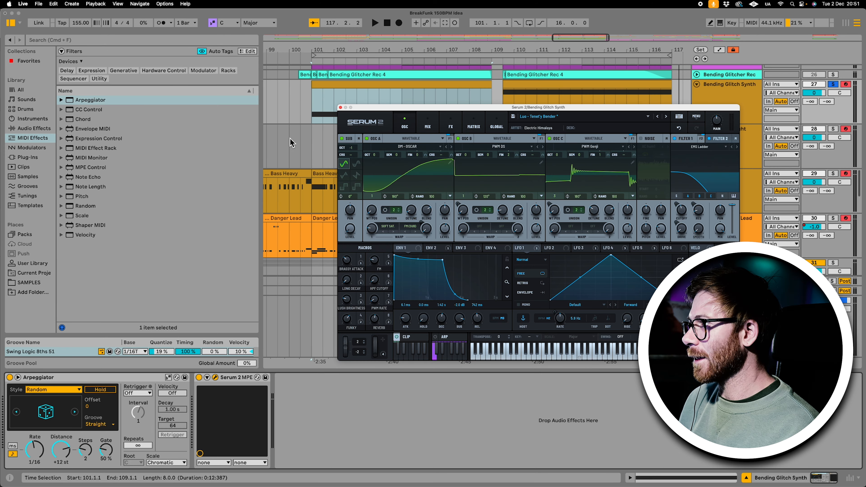
{"action": "left_click", "coordinate": [86, 39]}
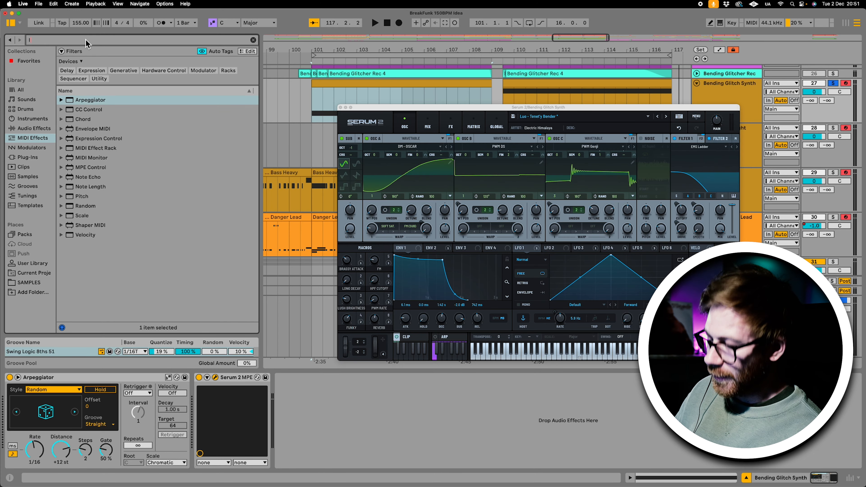
{"action": "type", "text": "thesys"}
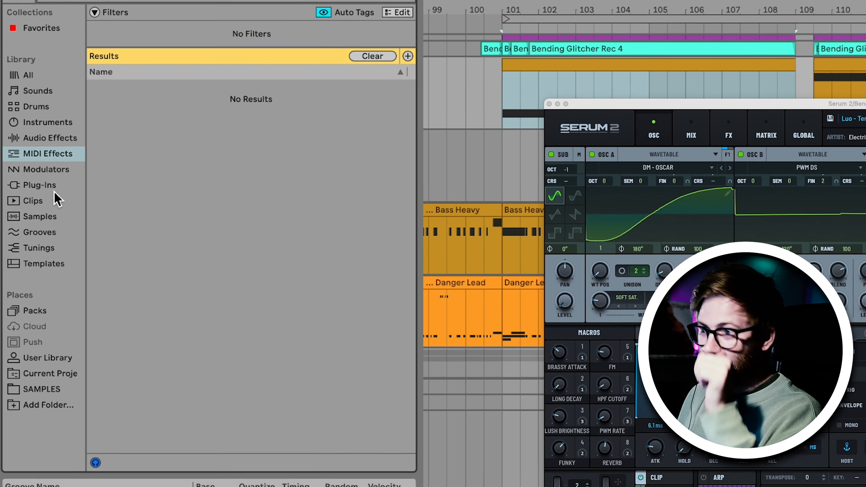
{"action": "left_click", "coordinate": [54, 190]}
{"action": "left_click", "coordinate": [126, 159]}
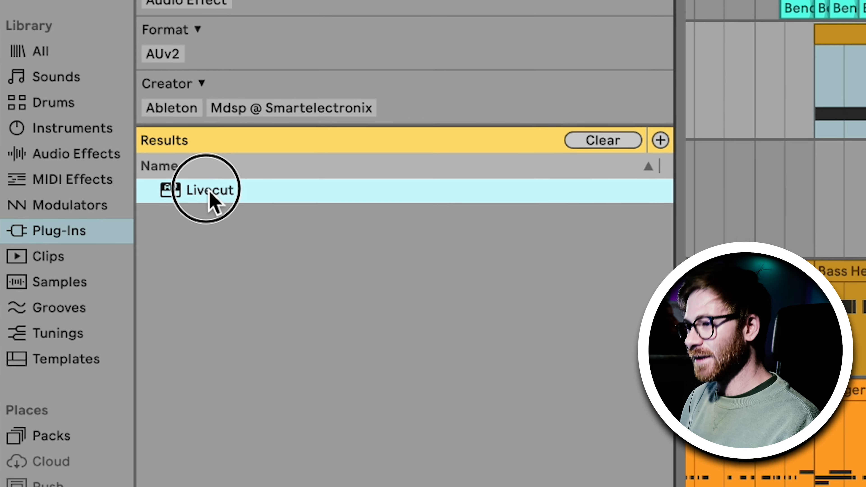
{"action": "left_click_drag", "start_coordinate": [208, 191], "coordinate": [404, 457]}
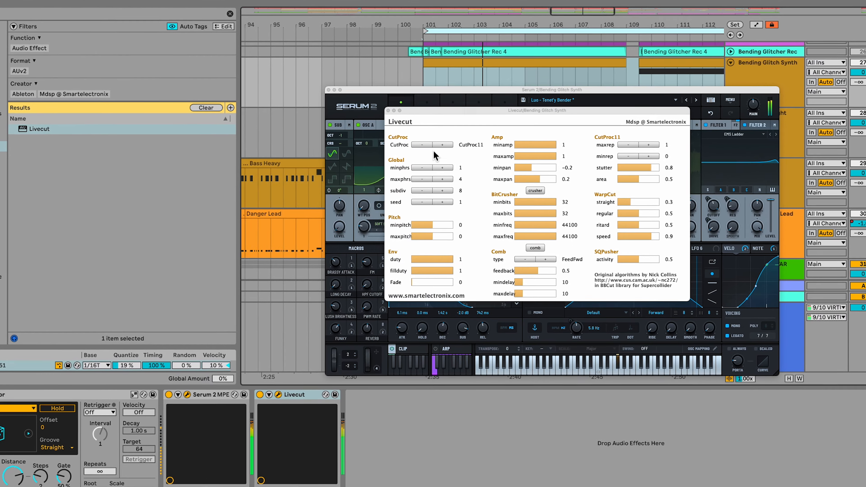
- Audition Livecut's CutProc11 and WarpCut modes beside the Serum 2 window while adjusting Serum's FM macro
{"action": "left_click", "coordinate": [438, 145]}
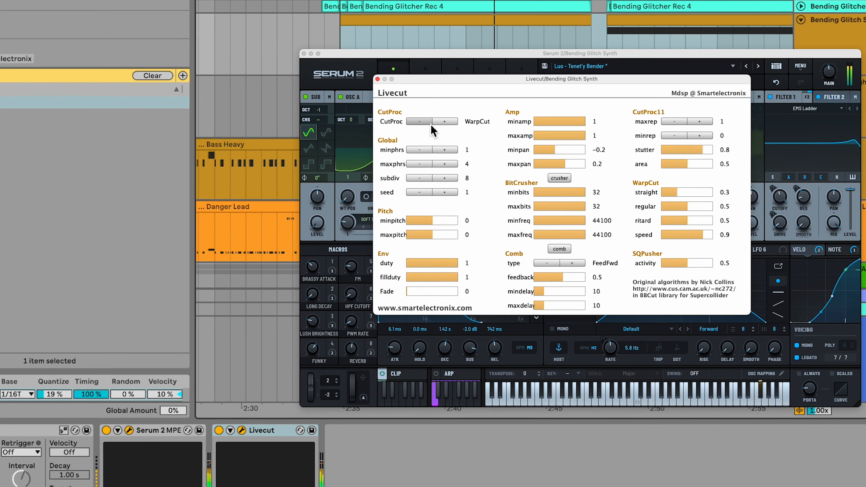
{"action": "left_click_drag", "start_coordinate": [439, 80], "coordinate": [605, 157]}
{"action": "left_click_drag", "start_coordinate": [503, 34], "coordinate": [122, 0]}
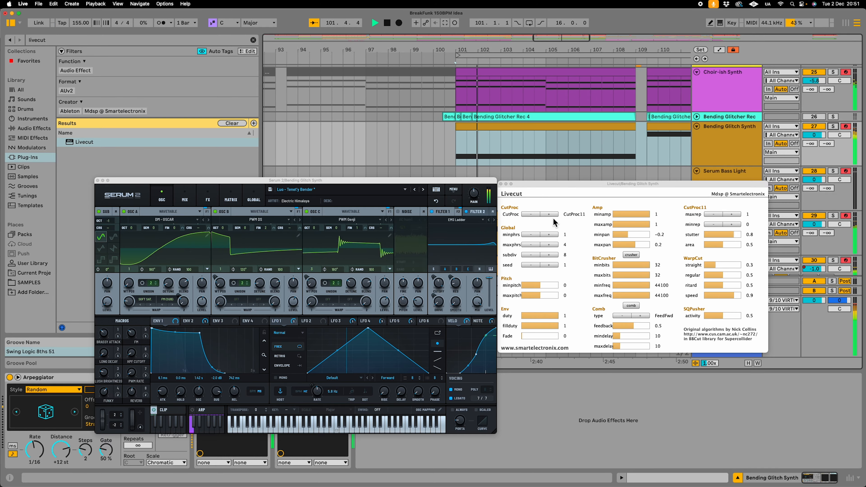
{"action": "left_click_drag", "start_coordinate": [135, 347], "coordinate": [152, 288]}
{"action": "left_click_drag", "start_coordinate": [141, 346], "coordinate": [137, 336]}
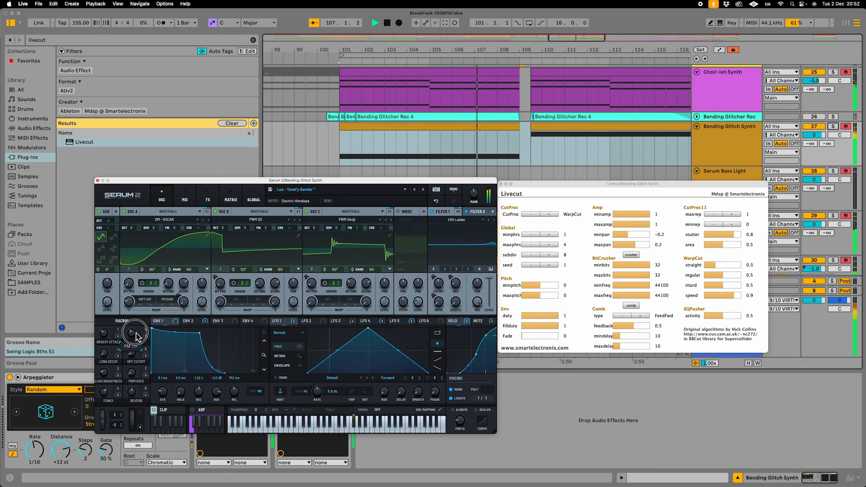
{"action": "left_click", "coordinate": [527, 217]}
- Locate the Reaktor Filth Bass instrument track and examine the oscillator, filter, Driver, Bitcrusher and Reverb modules in Reaktor 6
{"action": "scroll", "coordinate": [387, 156], "scroll_direction": "down", "scroll_amount": 15}
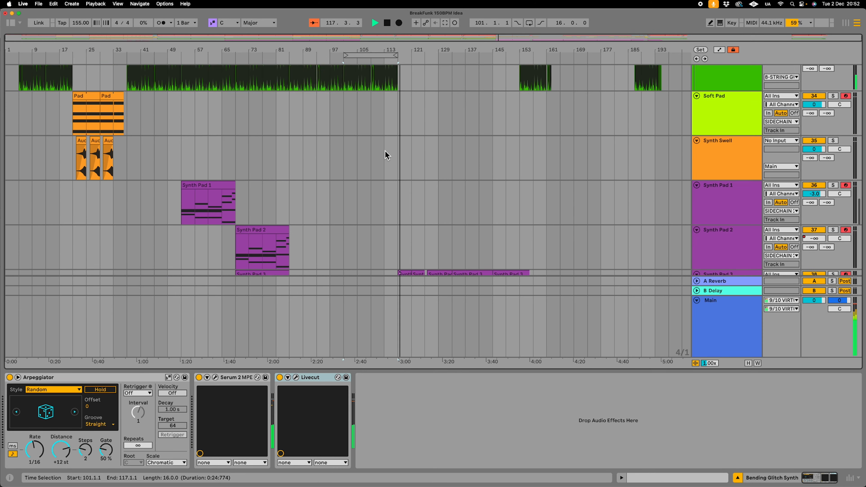
{"action": "scroll", "coordinate": [387, 156], "scroll_direction": "down", "scroll_amount": 3}
{"action": "scroll", "coordinate": [387, 156], "scroll_direction": "up", "scroll_amount": 20}
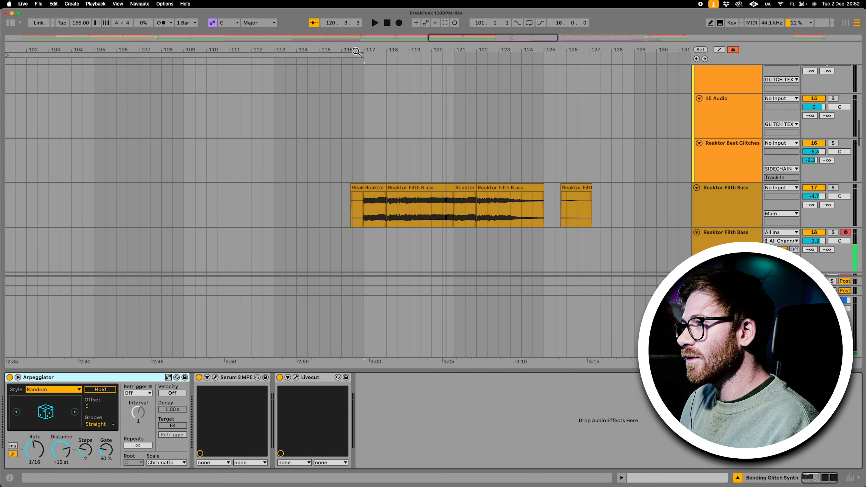
{"action": "left_click", "coordinate": [730, 205]}
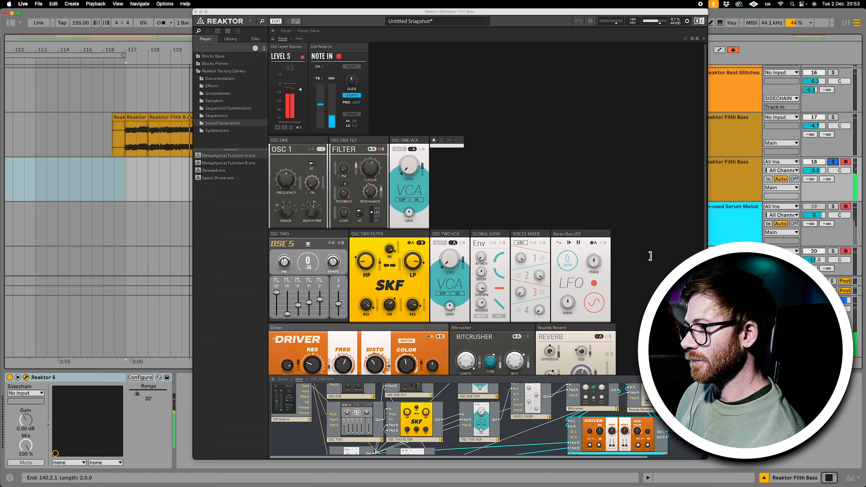
{"action": "scroll", "coordinate": [650, 256], "scroll_direction": "down", "scroll_amount": 3}
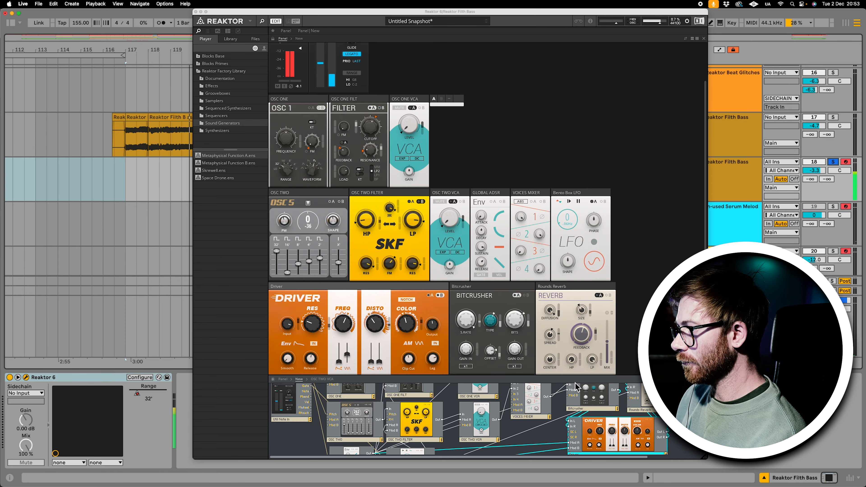
{"action": "left_click", "coordinate": [636, 373]}
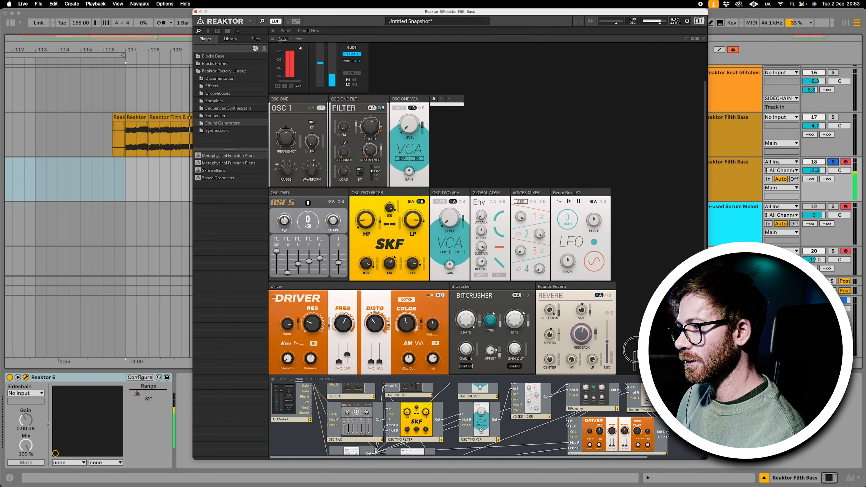
- Enlarge Reaktor's structure view and trace the routing from both oscillators through their filters and VCAs into the Voices Mixer and Bitcrusher
{"action": "left_click_drag", "start_coordinate": [638, 375], "coordinate": [615, 210]}
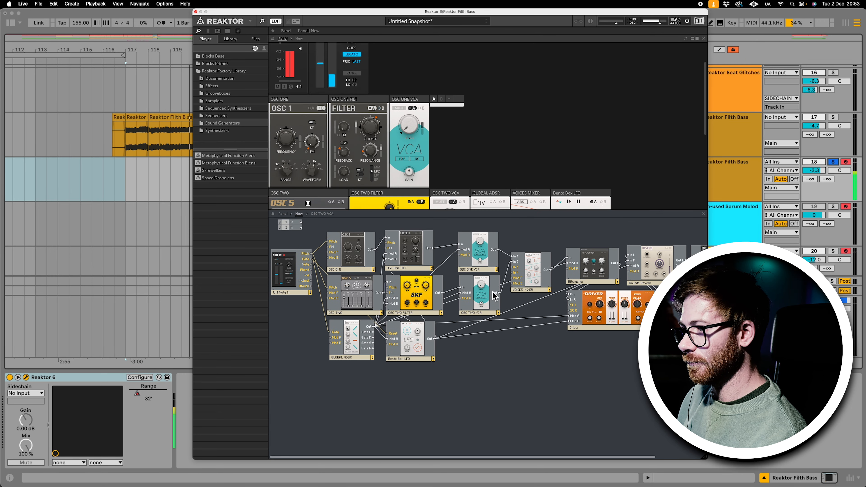
{"action": "scroll", "coordinate": [493, 293], "scroll_direction": "right", "scroll_amount": 3}
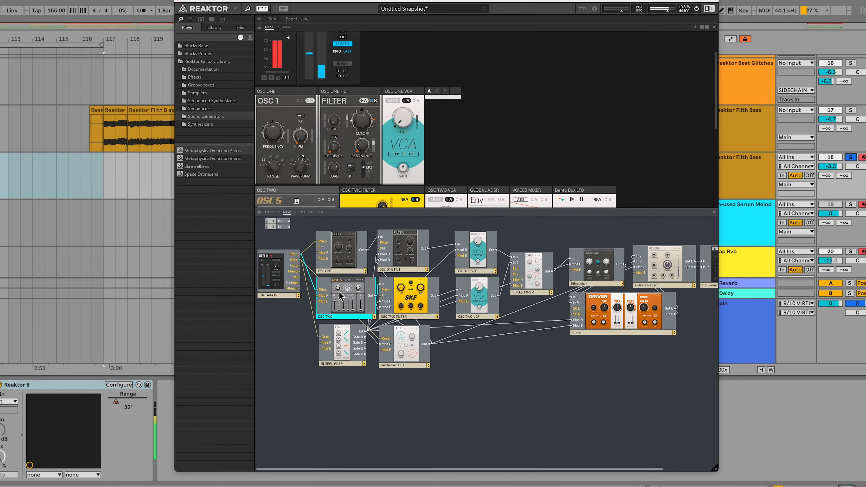
{"action": "left_click", "coordinate": [342, 271]}
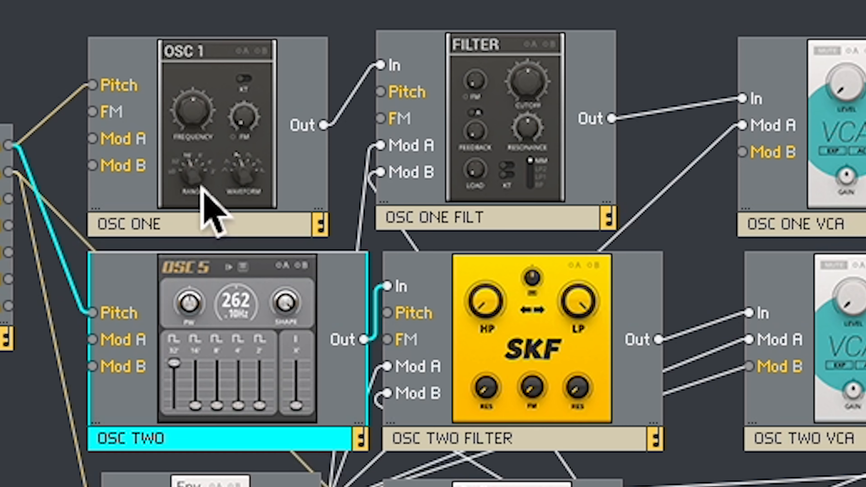
{"action": "left_click", "coordinate": [318, 266]}
{"action": "left_click", "coordinate": [391, 273]}
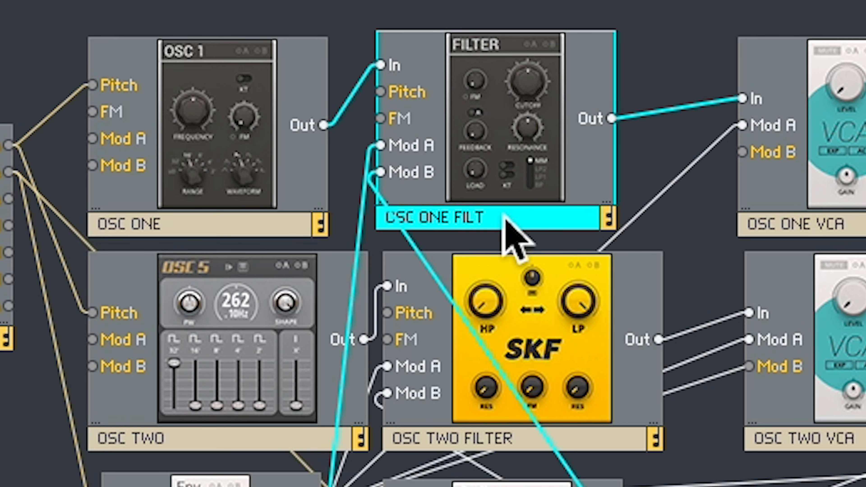
{"action": "left_click", "coordinate": [390, 299]}
{"action": "left_click", "coordinate": [493, 186]}
{"action": "left_click", "coordinate": [493, 305]}
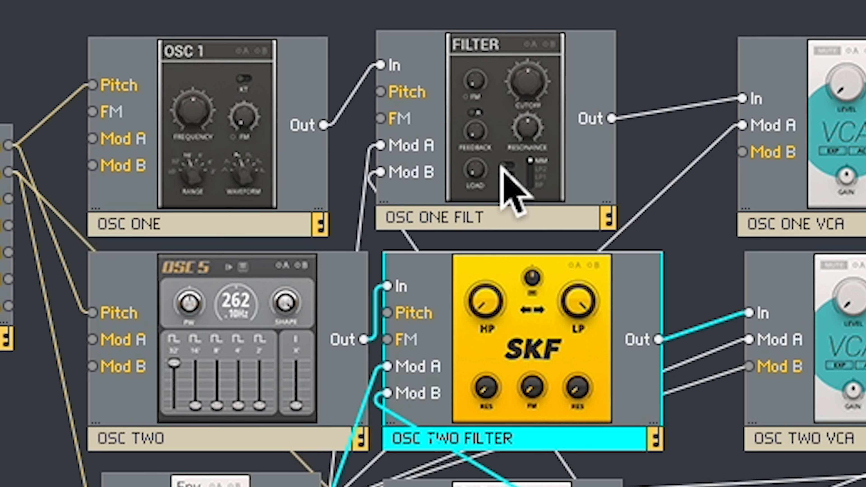
{"action": "left_click", "coordinate": [502, 181]}
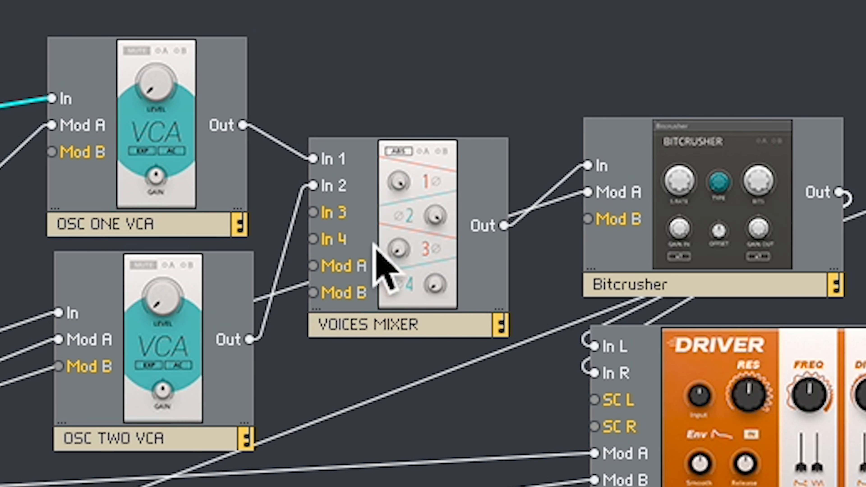
{"action": "left_click", "coordinate": [694, 259]}
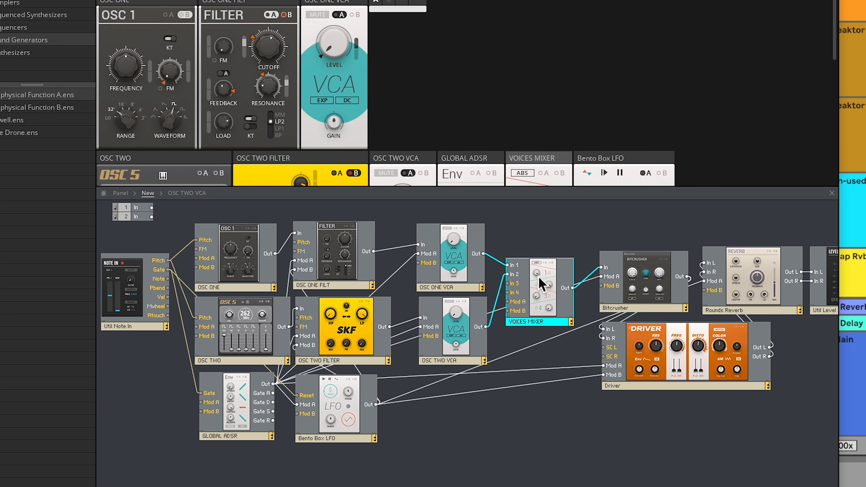
{"action": "left_click", "coordinate": [649, 294]}
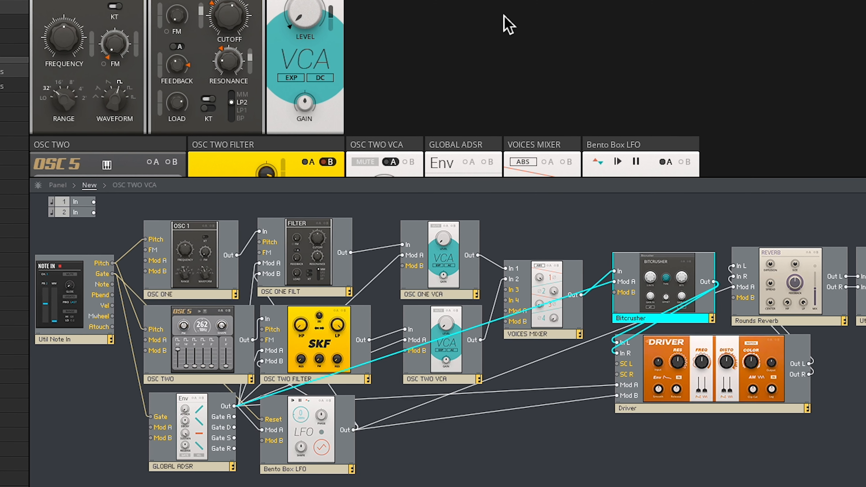
- Trace the routing from the Bitcrusher through the Driver into Rounds Reverb and examine the Reverb module's controls
{"action": "scroll", "coordinate": [504, 26], "scroll_direction": "down", "scroll_amount": 10}
{"action": "left_click", "coordinate": [485, 13]}
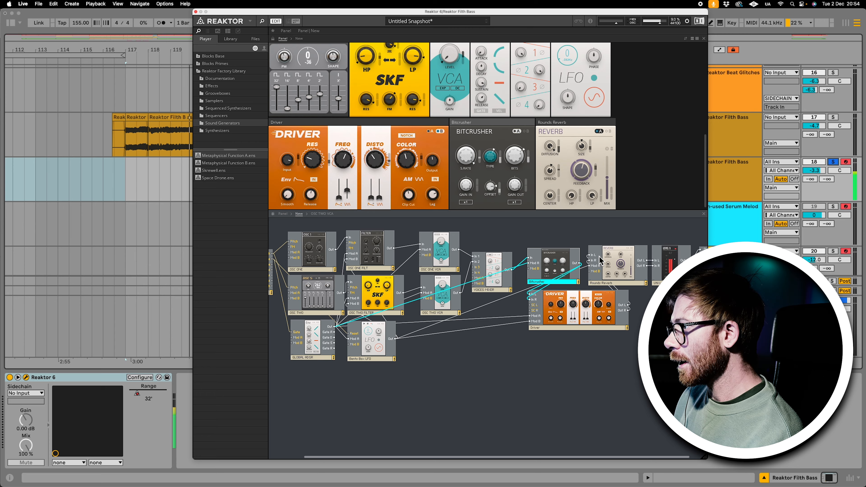
{"action": "left_click", "coordinate": [643, 258]}
{"action": "left_click", "coordinate": [573, 299]}
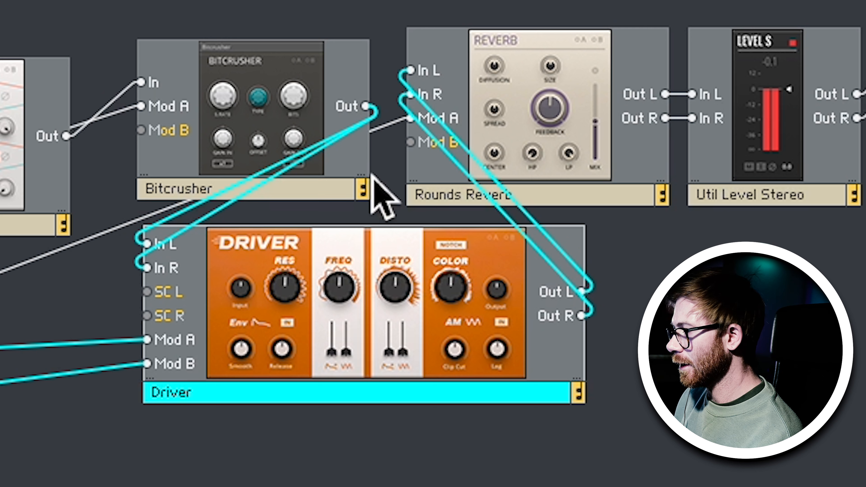
{"action": "left_click", "coordinate": [631, 258]}
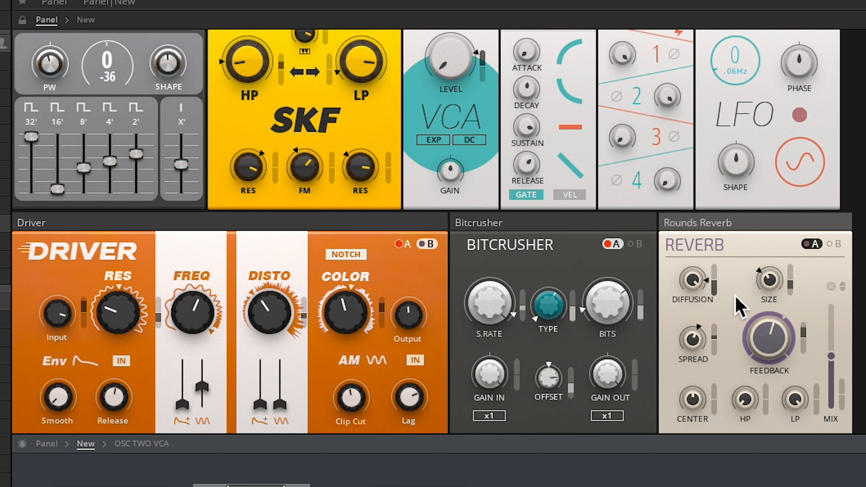
{"action": "left_click_drag", "start_coordinate": [827, 356], "coordinate": [811, 327]}
- Set the Range of OSC 1 in the OSC ONE module to 32'
{"action": "scroll", "coordinate": [28, 286], "scroll_direction": "up", "scroll_amount": 10}
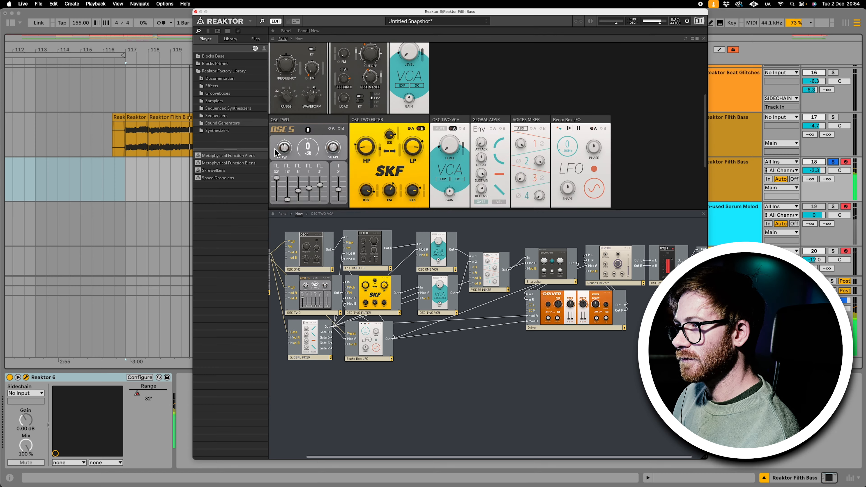
{"action": "scroll", "coordinate": [27, 287], "scroll_direction": "down", "scroll_amount": 4}
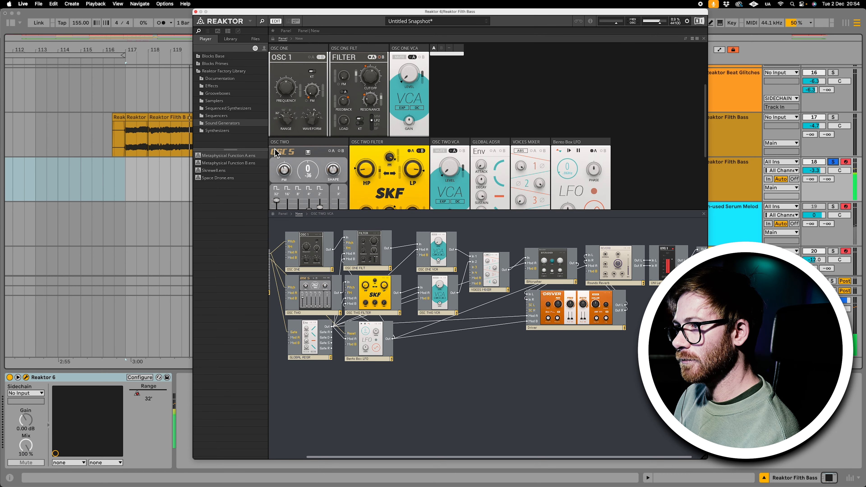
{"action": "scroll", "coordinate": [276, 154], "scroll_direction": "down", "scroll_amount": 3}
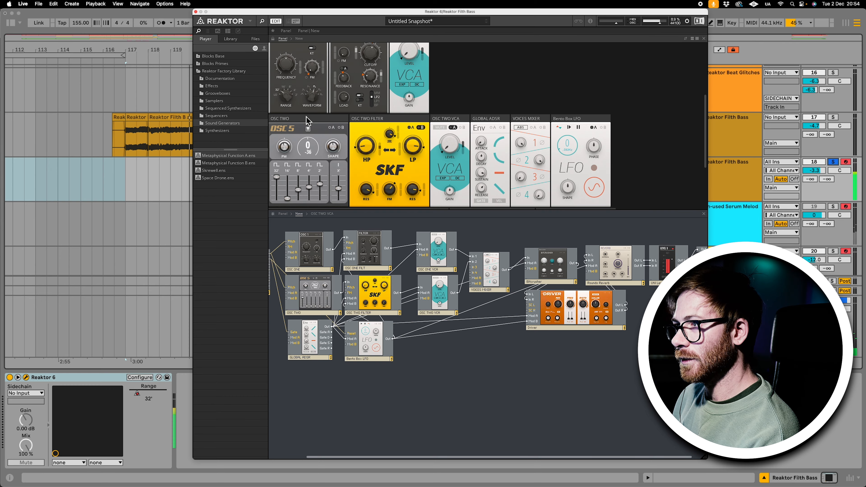
{"action": "scroll", "coordinate": [306, 138], "scroll_direction": "up", "scroll_amount": 5}
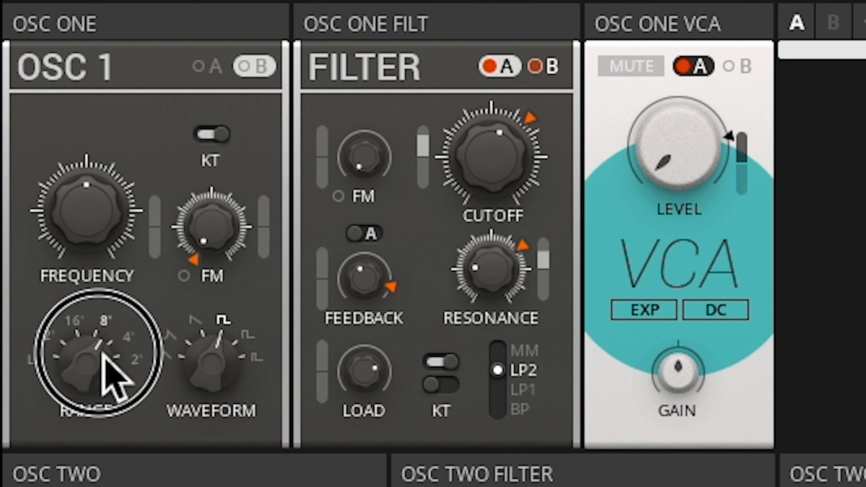
{"action": "left_click_drag", "start_coordinate": [103, 355], "coordinate": [100, 392]}
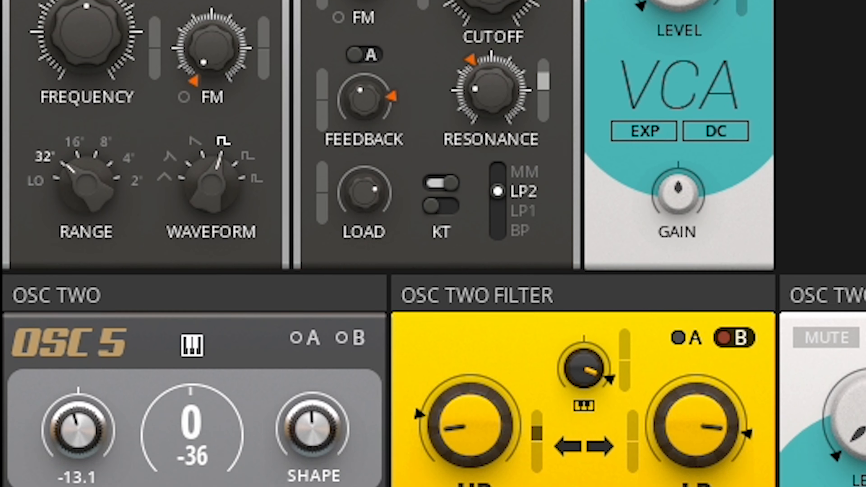
- Close the Reaktor window and play the Reaktor Filth Bass audio clips from around bar 116 in the arrangement
{"action": "left_click", "coordinate": [199, 12]}
{"action": "scroll", "coordinate": [238, 76], "scroll_direction": "left", "scroll_amount": 1}
{"action": "scroll", "coordinate": [238, 74], "scroll_direction": "up", "scroll_amount": 3}
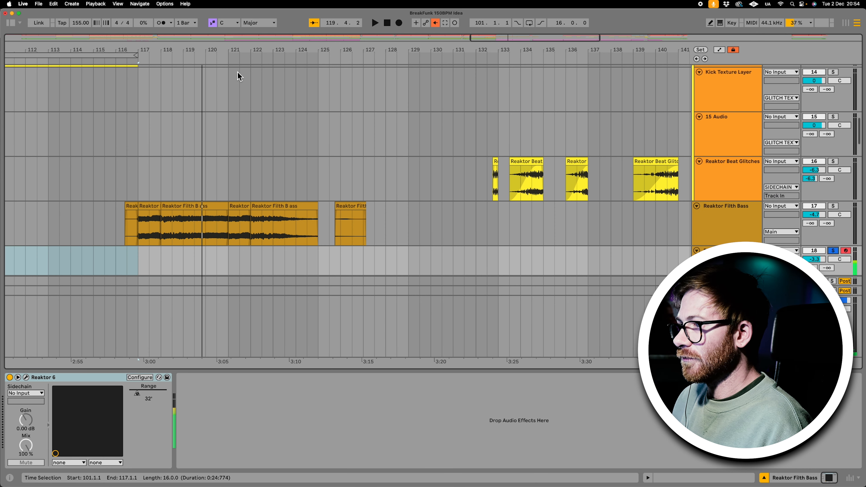
{"action": "scroll", "coordinate": [240, 76], "scroll_direction": "left", "scroll_amount": 6}
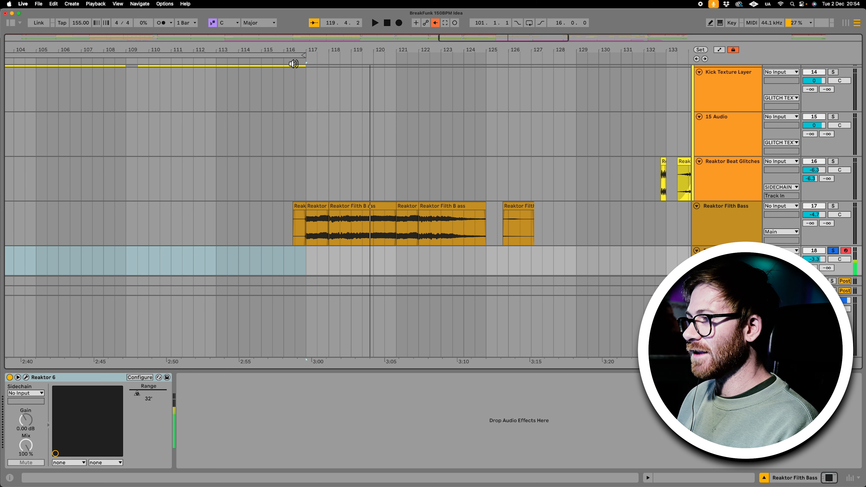
{"action": "left_click", "coordinate": [294, 64]}
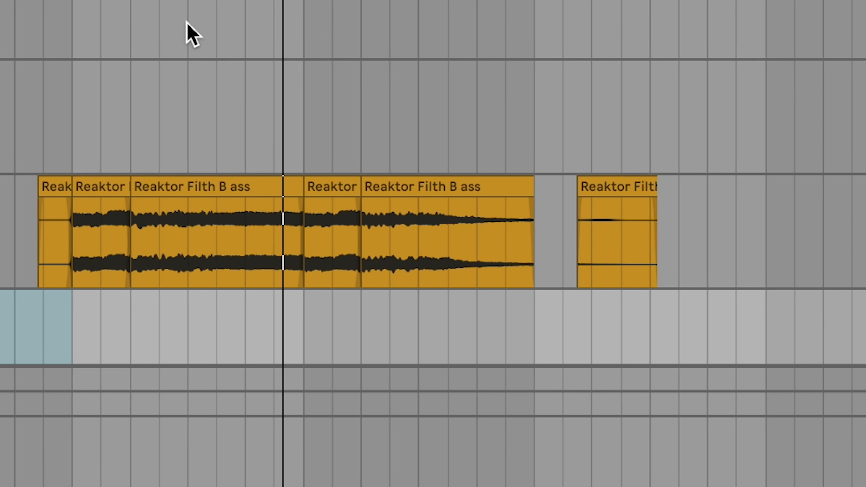
- Review the whole arrangement from the AD2 drum, snare and shaker tracks down through the Glitch Textures group
{"action": "scroll", "coordinate": [193, 34], "scroll_direction": "down", "scroll_amount": 5}
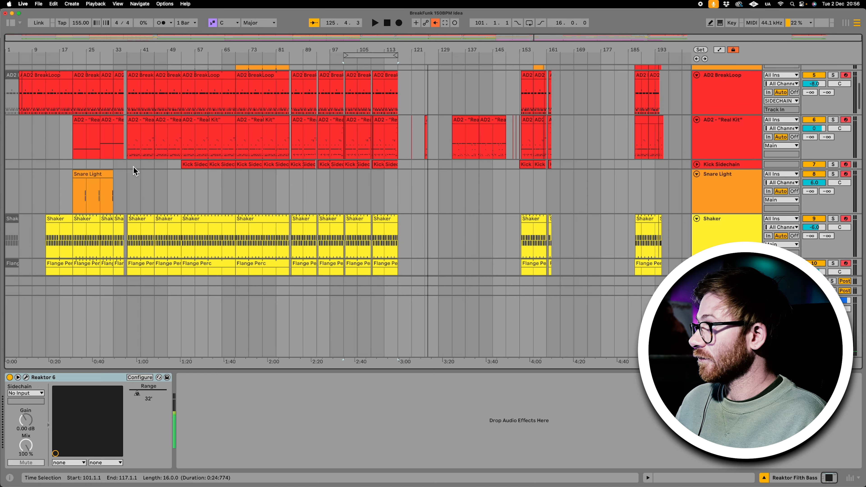
{"action": "scroll", "coordinate": [133, 167], "scroll_direction": "down", "scroll_amount": 3}
{"action": "scroll", "coordinate": [134, 166], "scroll_direction": "down", "scroll_amount": 5}
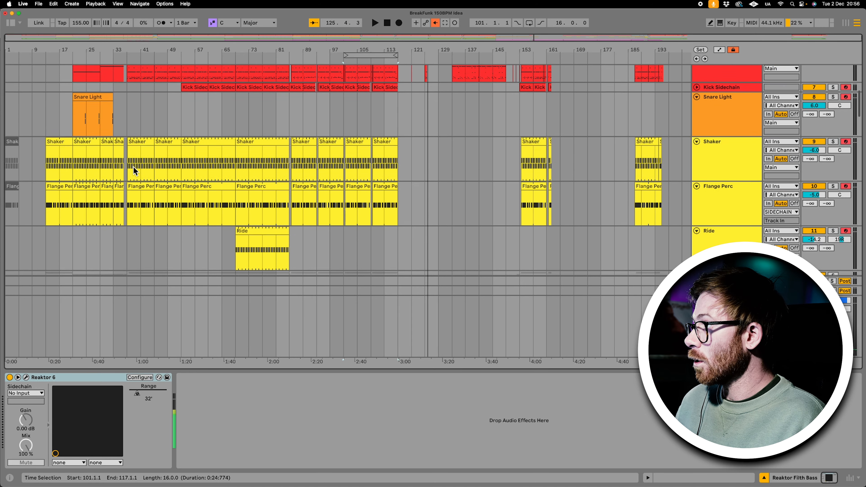
{"action": "scroll", "coordinate": [134, 171], "scroll_direction": "down", "scroll_amount": 2}
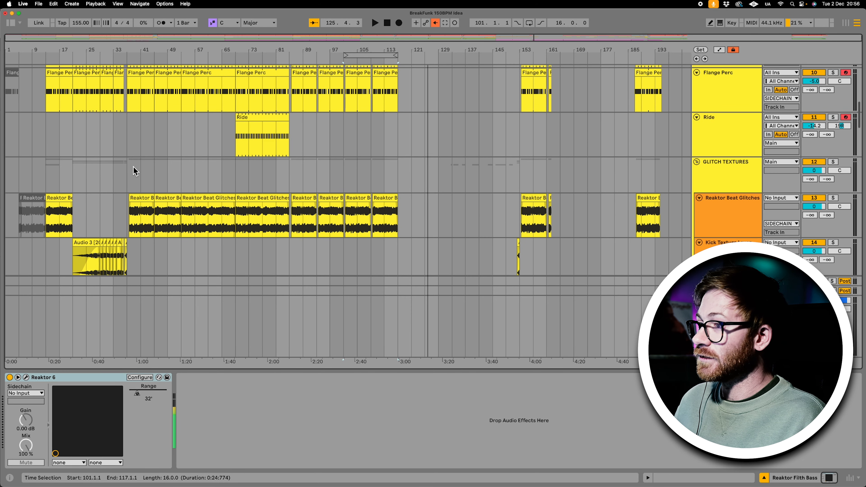
{"action": "scroll", "coordinate": [135, 170], "scroll_direction": "down", "scroll_amount": 4}
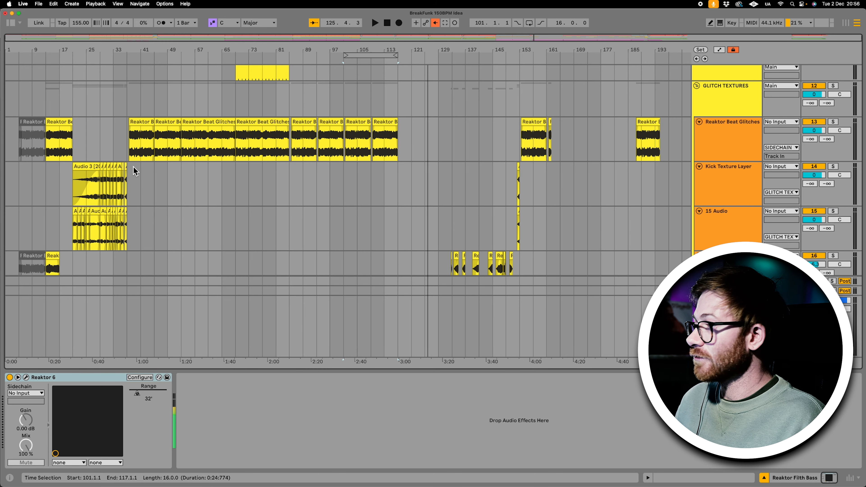
{"action": "scroll", "coordinate": [133, 167], "scroll_direction": "down", "scroll_amount": 8}
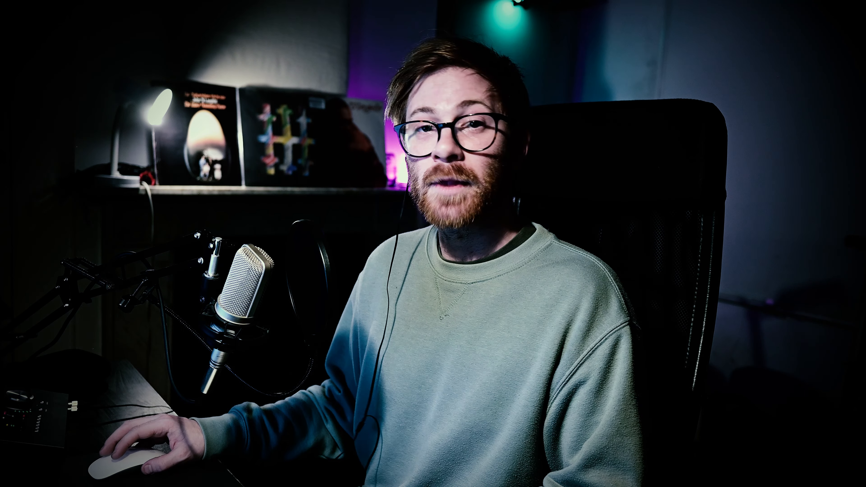